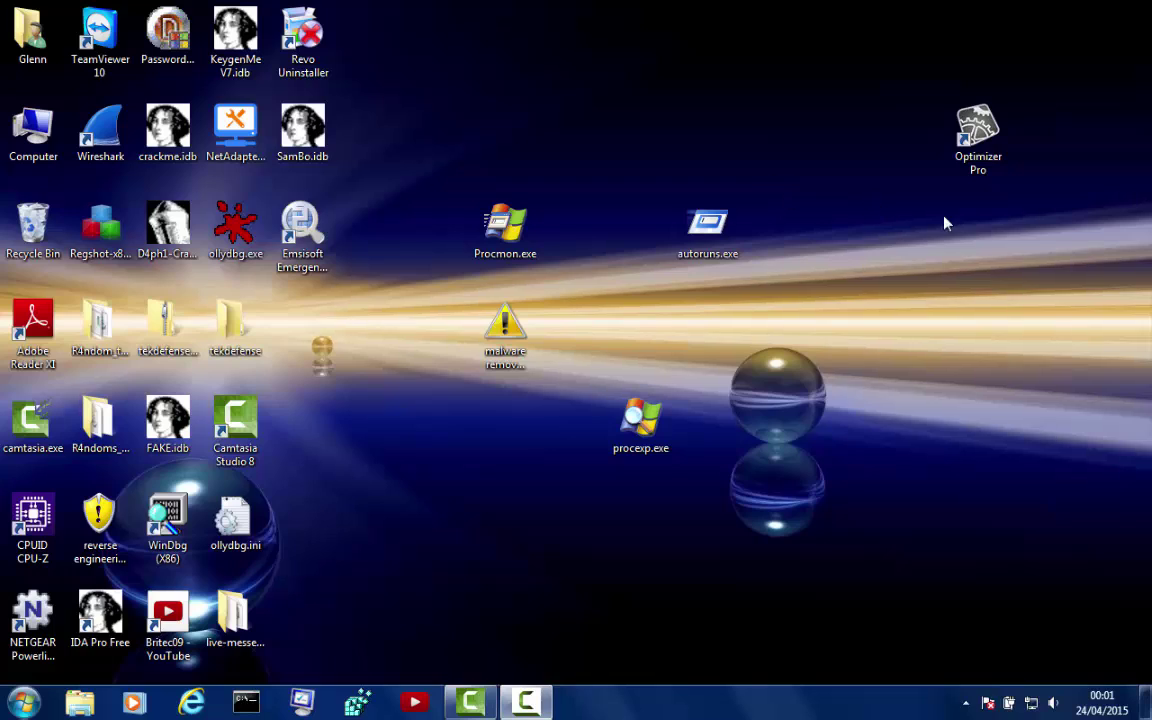
# Open Optimizer Pro from the desktop and run its computer scan
pyautogui.click(972, 135)
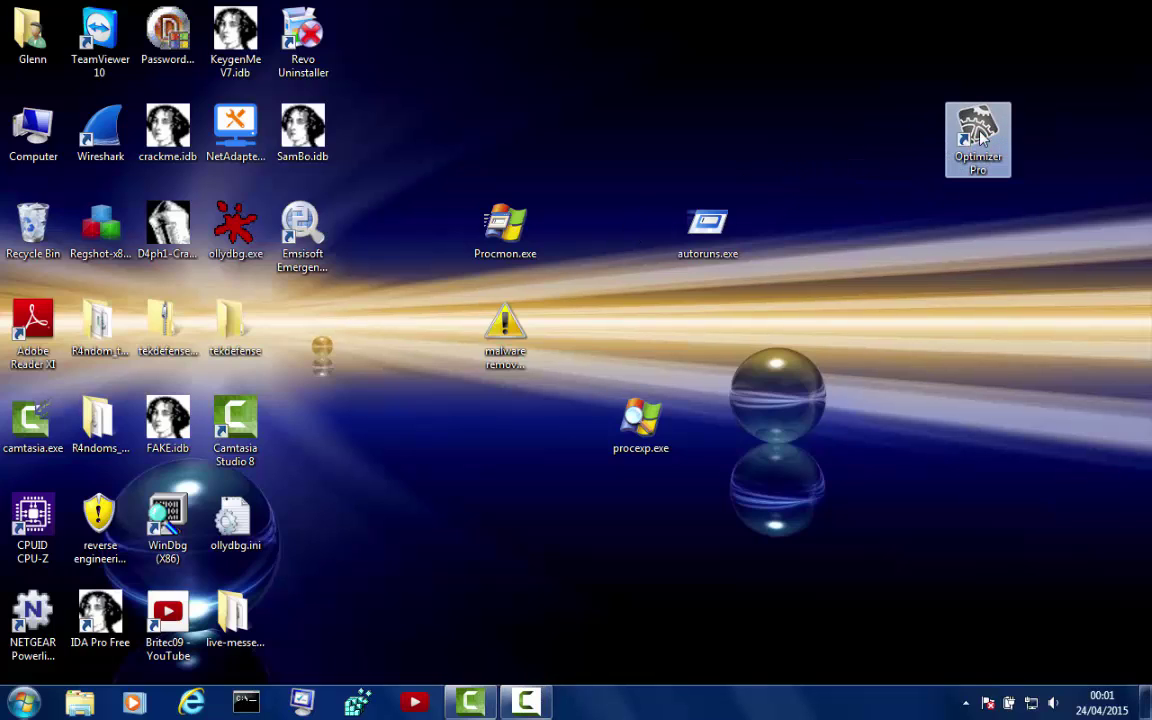
pyautogui.doubleClick(980, 136)
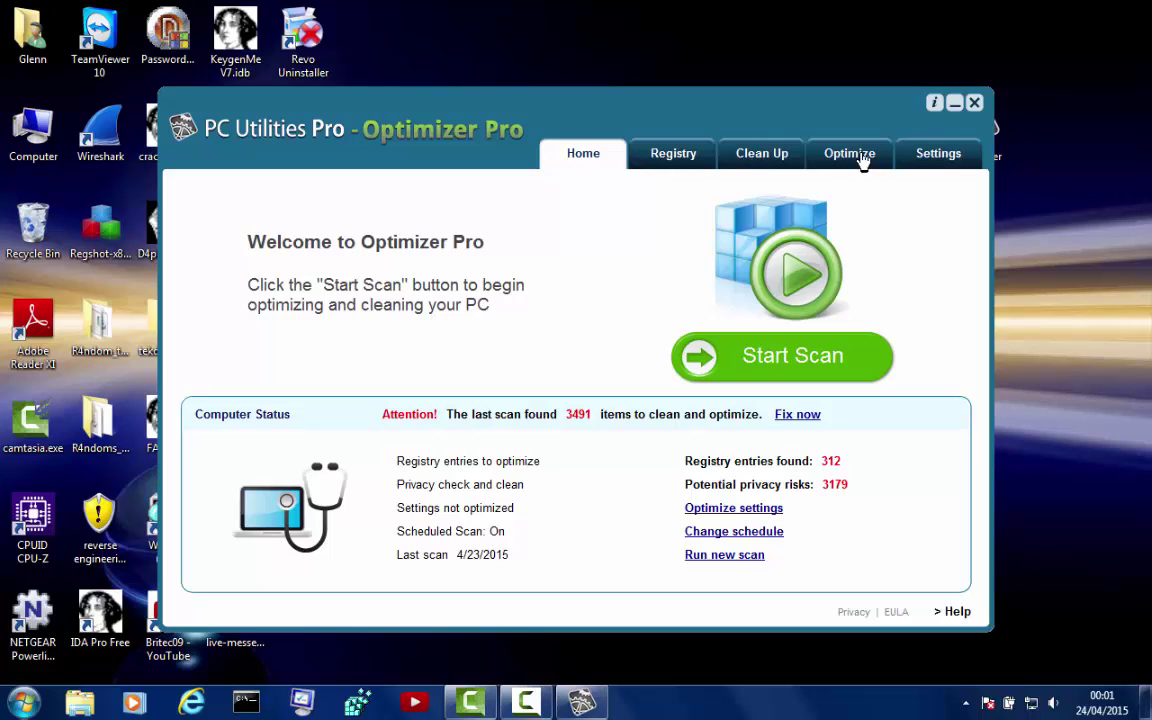
pyautogui.click(759, 356)
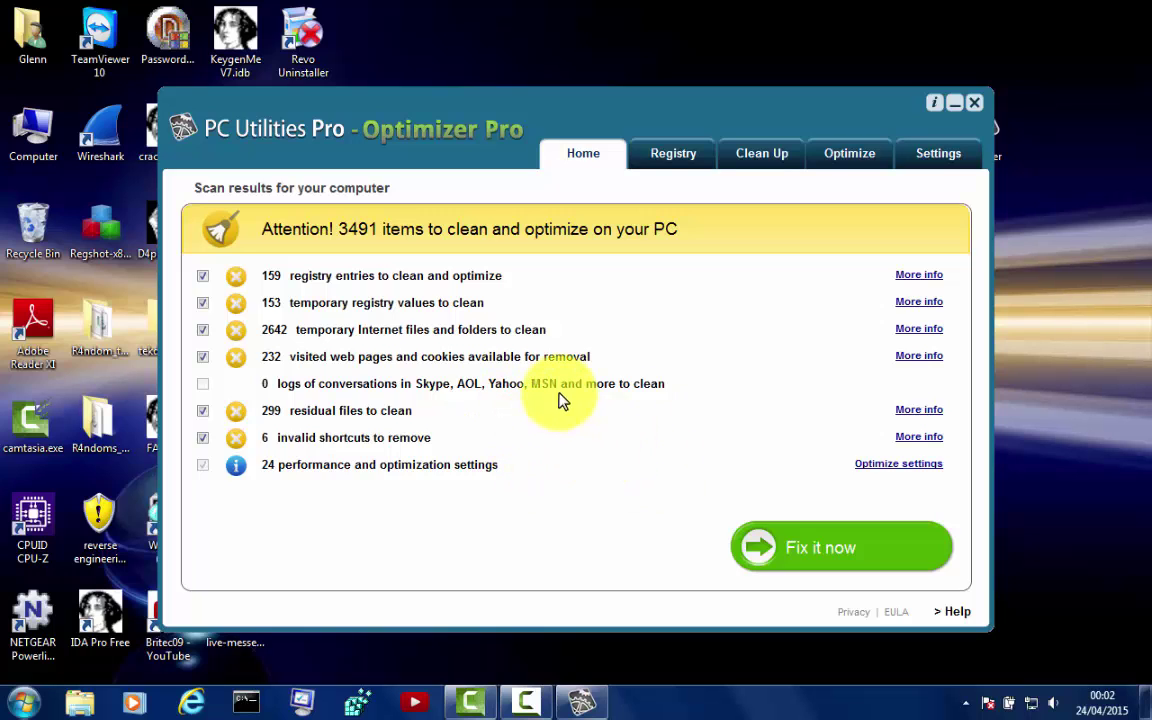
# Request the fix for the scan results, review the Optimizer Pro registration page and its e-mail opt-in, and close the licence key prompt
pyautogui.click(812, 558)
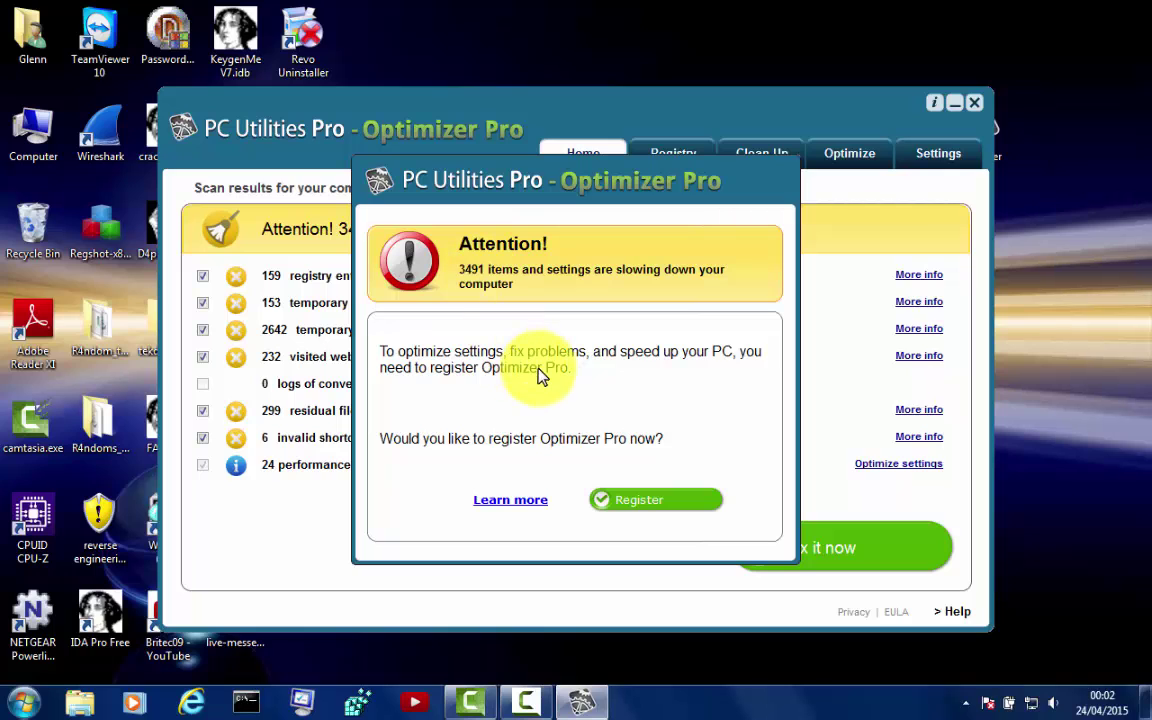
pyautogui.click(643, 499)
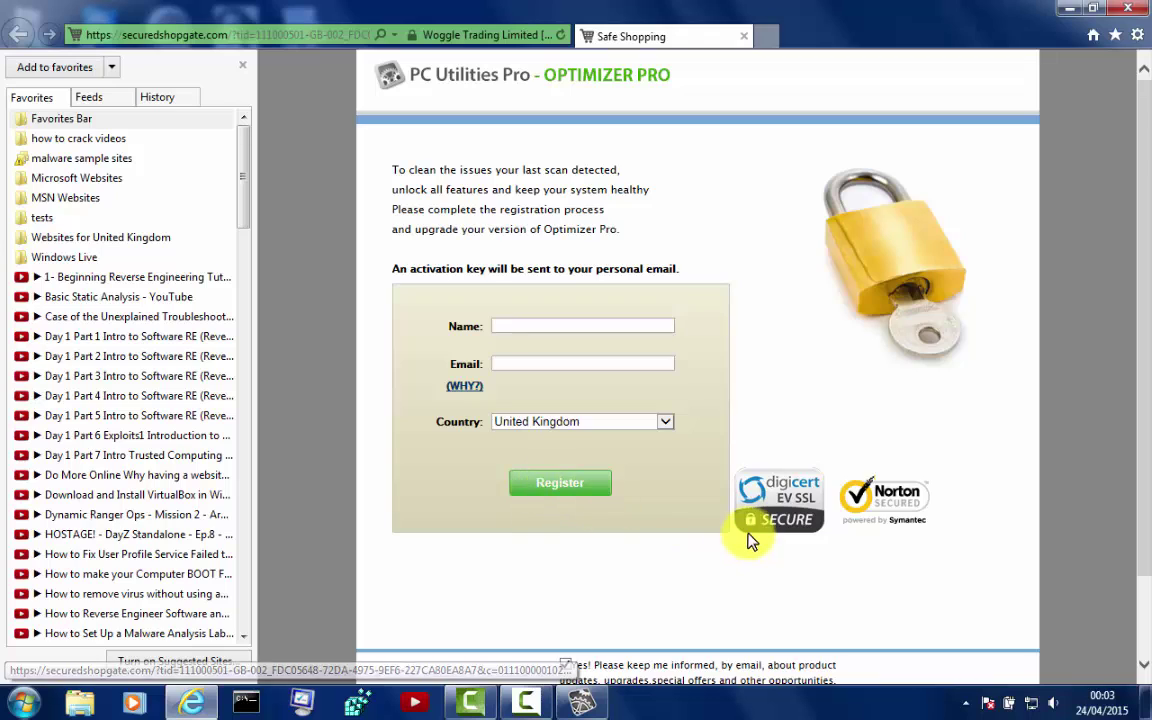
pyautogui.scroll(-1, 748, 528)
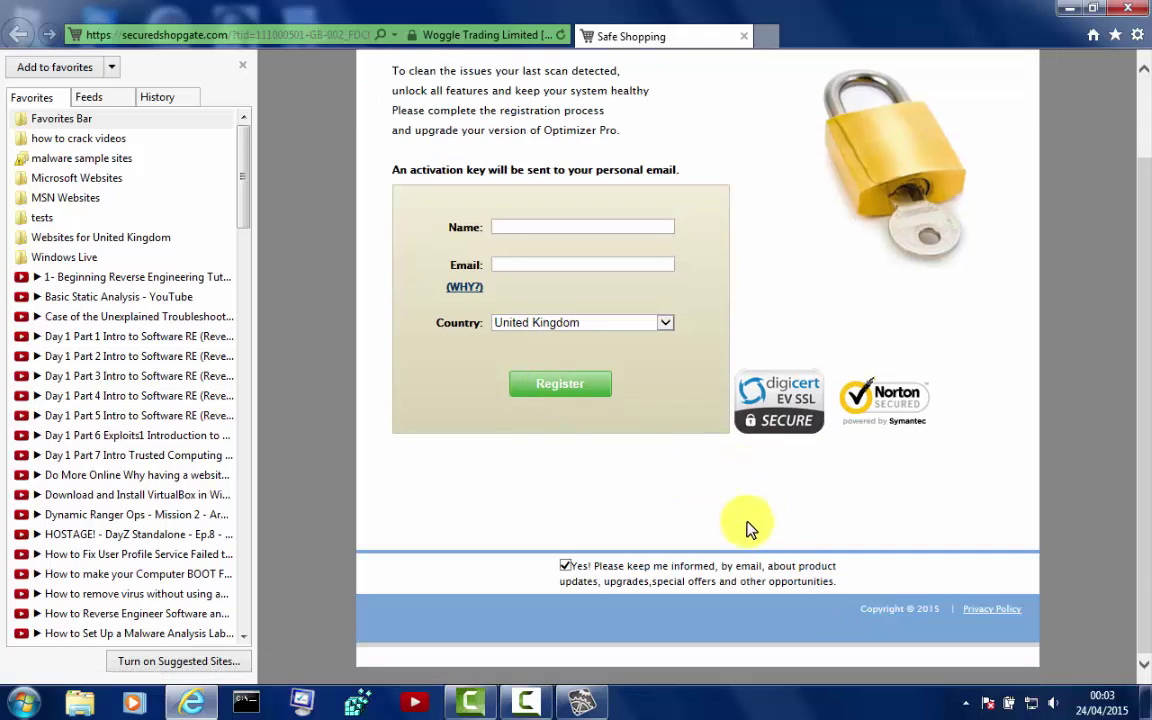
pyautogui.click(568, 570)
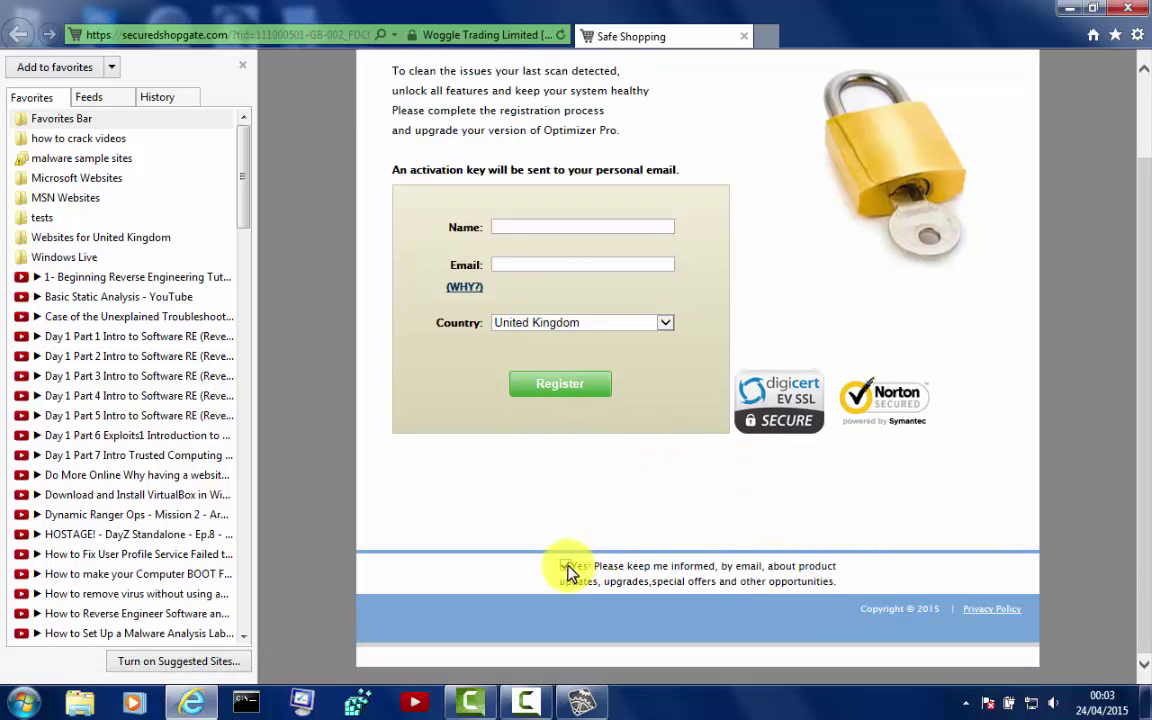
pyautogui.click(570, 568)
pyautogui.scroll(2, 609, 442)
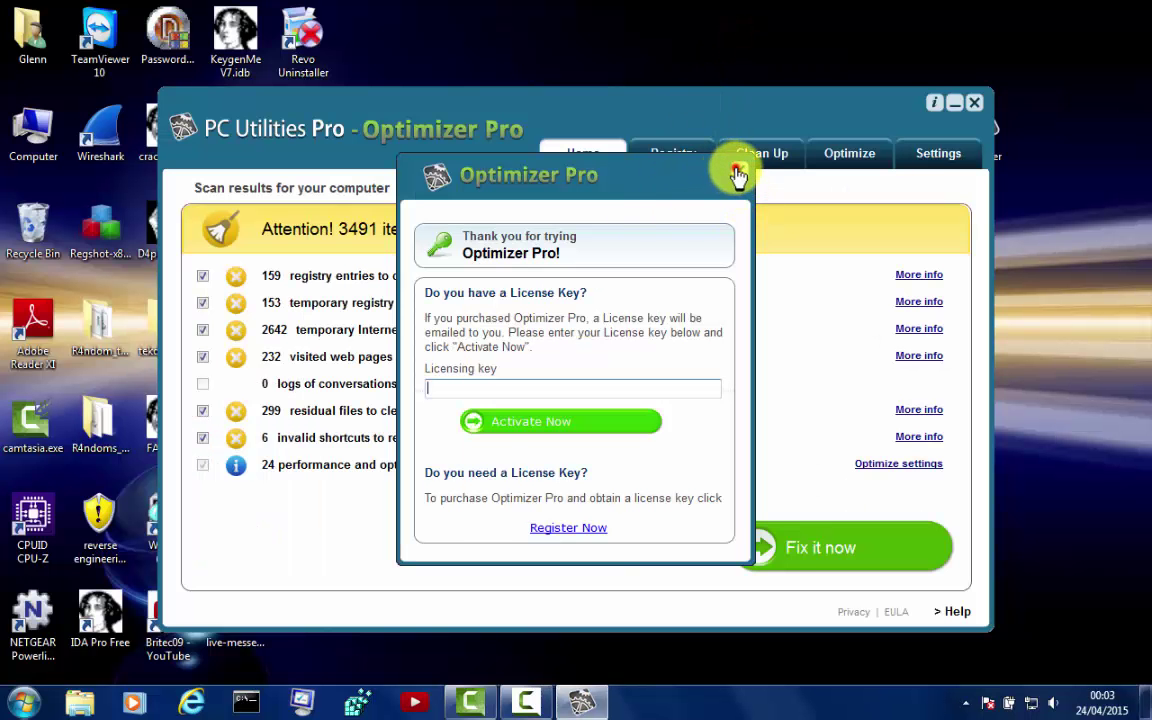
pyautogui.click(739, 171)
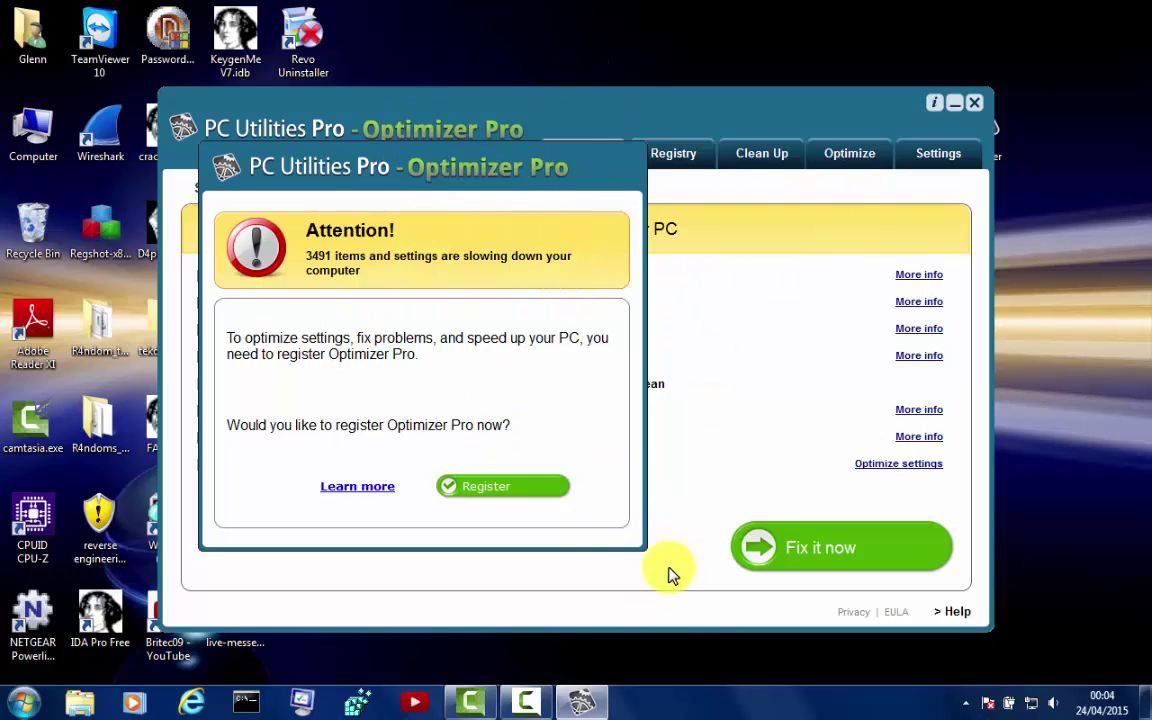
# Show the desktop and run procexp.exe as administrator
pyautogui.rightClick(676, 701)
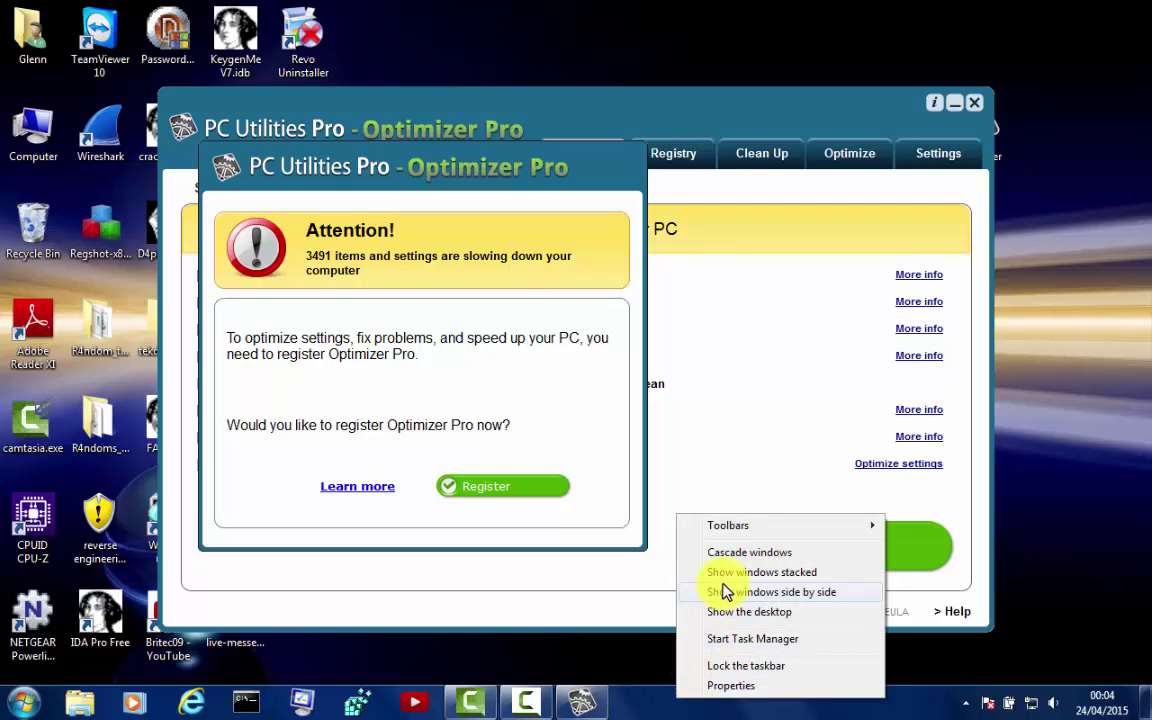
pyautogui.click(749, 611)
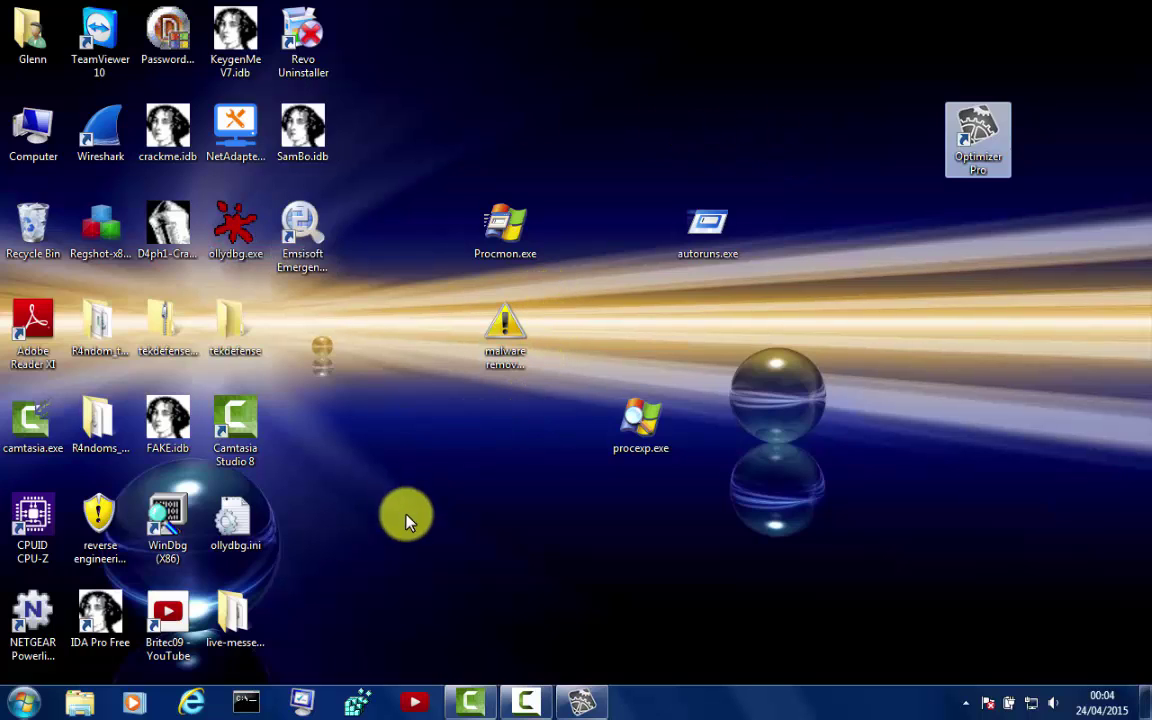
pyautogui.rightClick(642, 437)
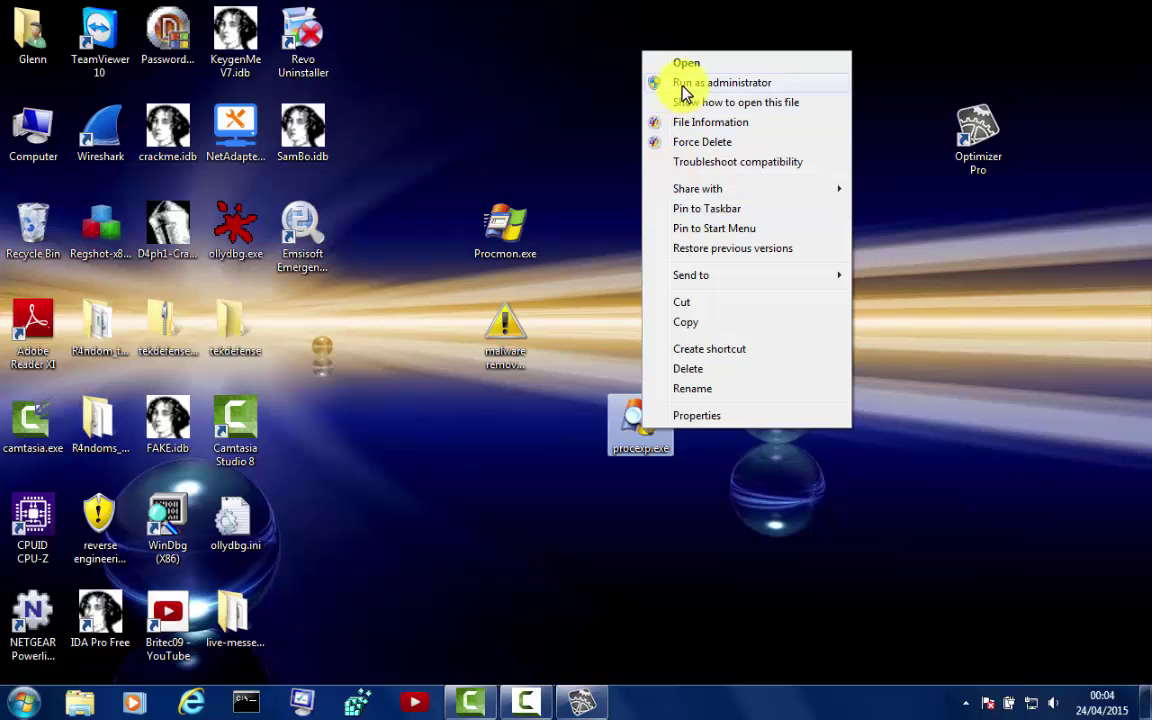
pyautogui.click(681, 84)
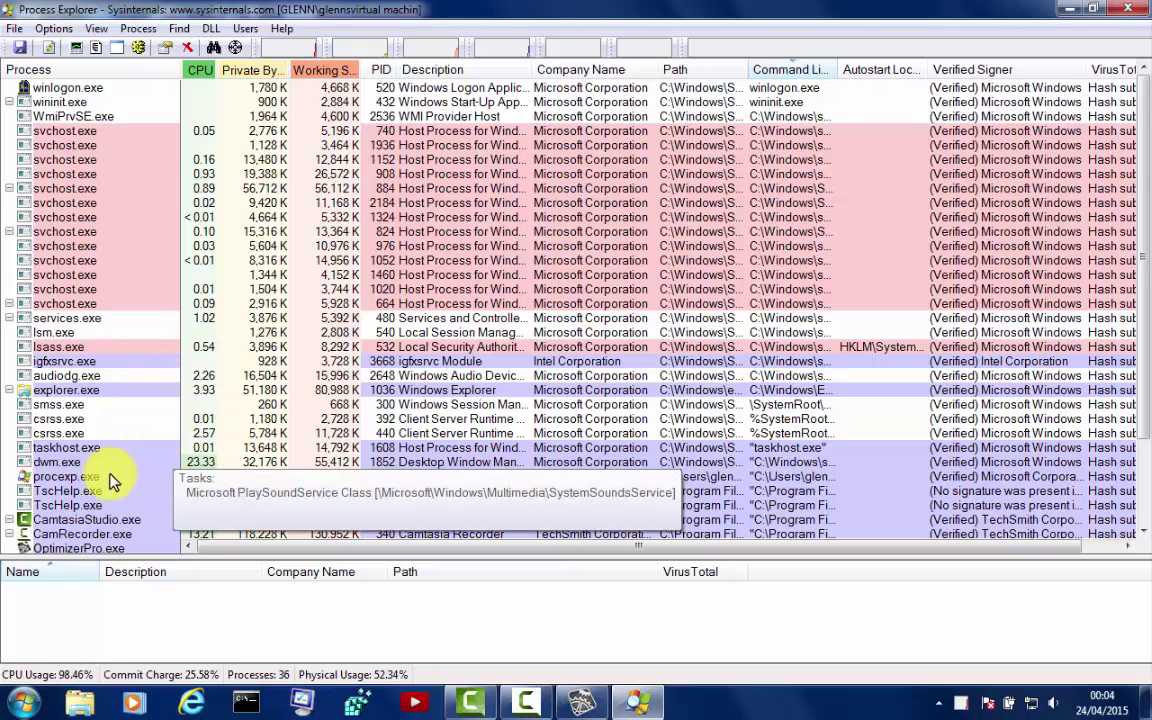
# Open the VirusTotal report for the OptimizerPro.exe process and examine the detection results of all listed antivirus engines
pyautogui.scroll(-1, 118, 395)
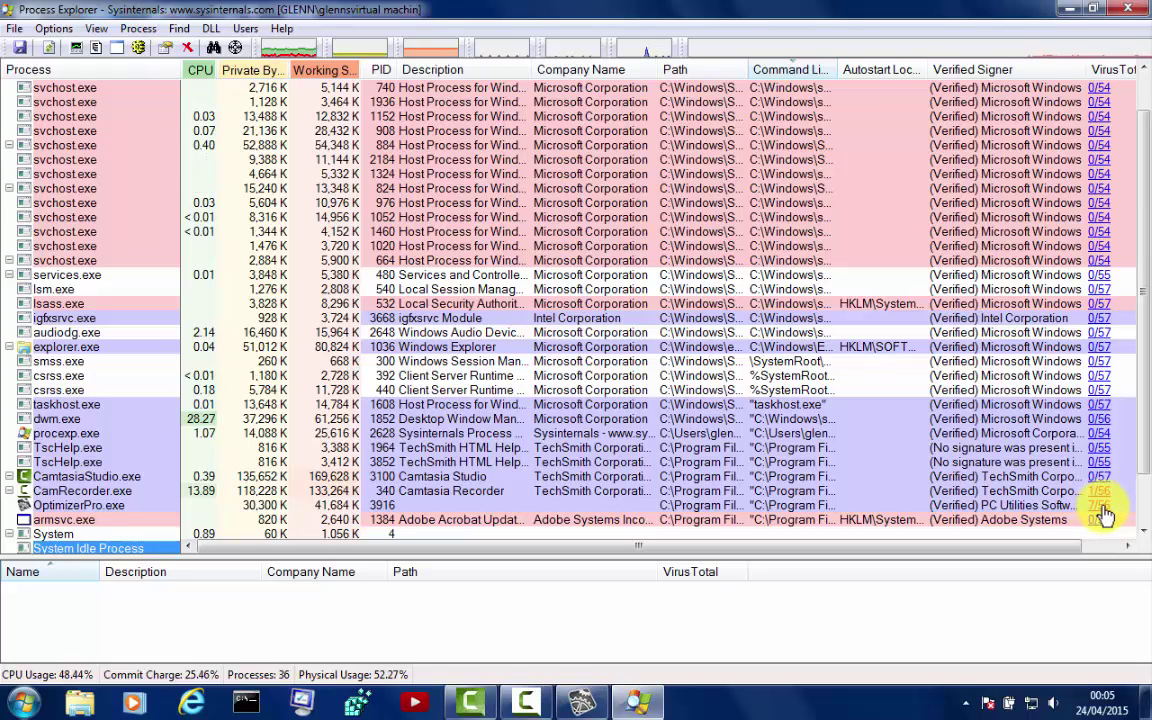
pyautogui.click(1098, 507)
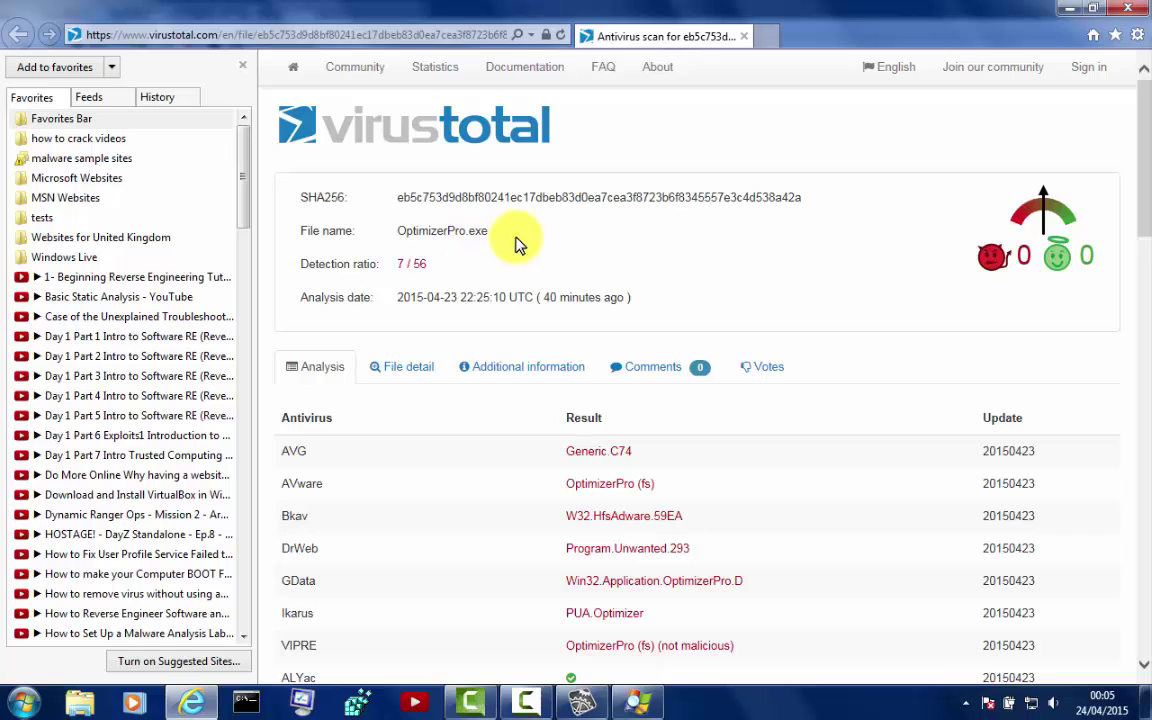
pyautogui.scroll(-2, 515, 268)
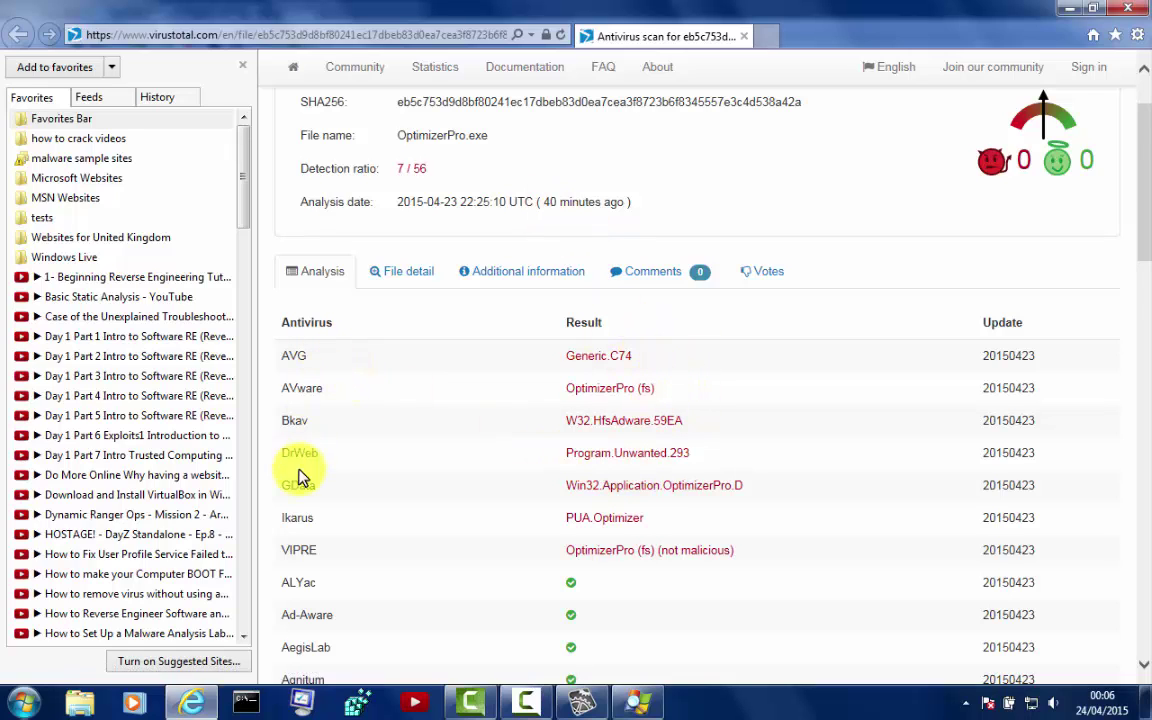
pyautogui.scroll(-2, 300, 460)
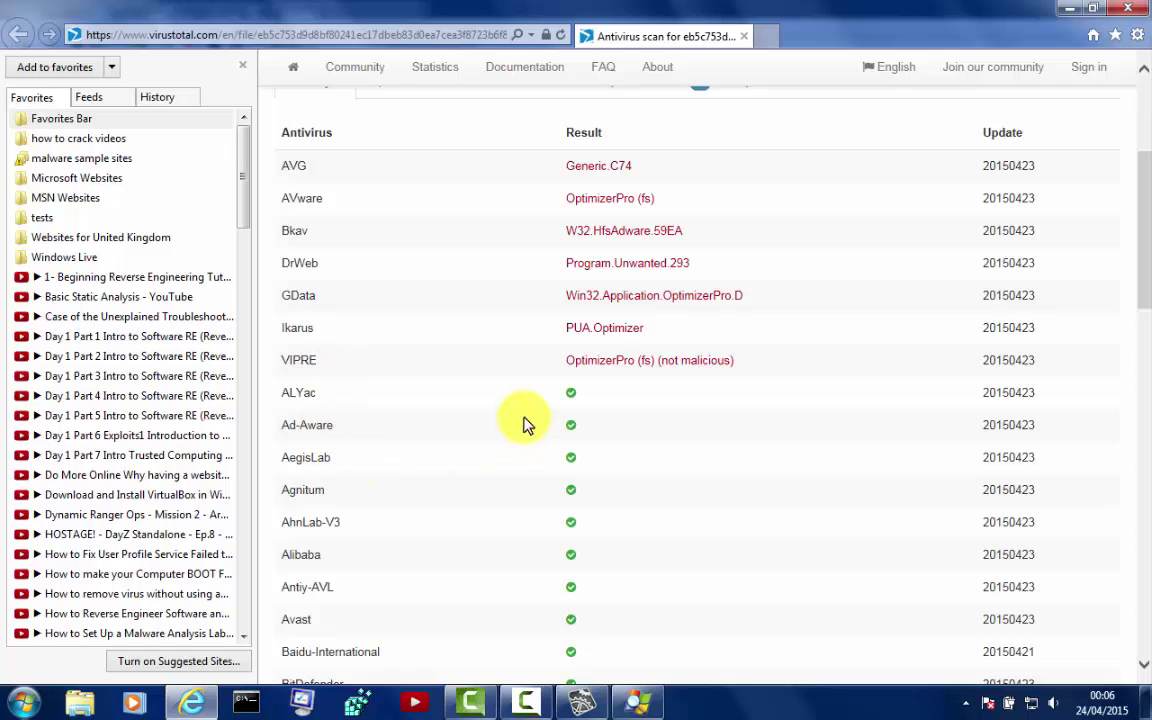
pyautogui.scroll(-2, 540, 424)
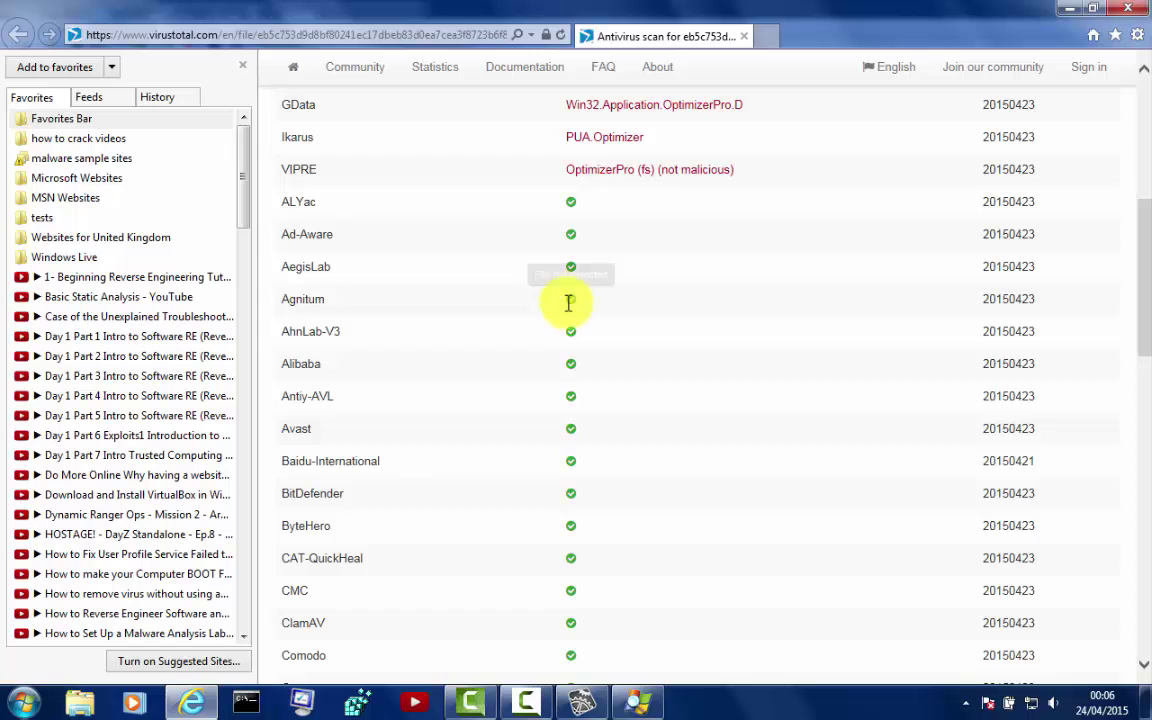
pyautogui.scroll(-5, 566, 358)
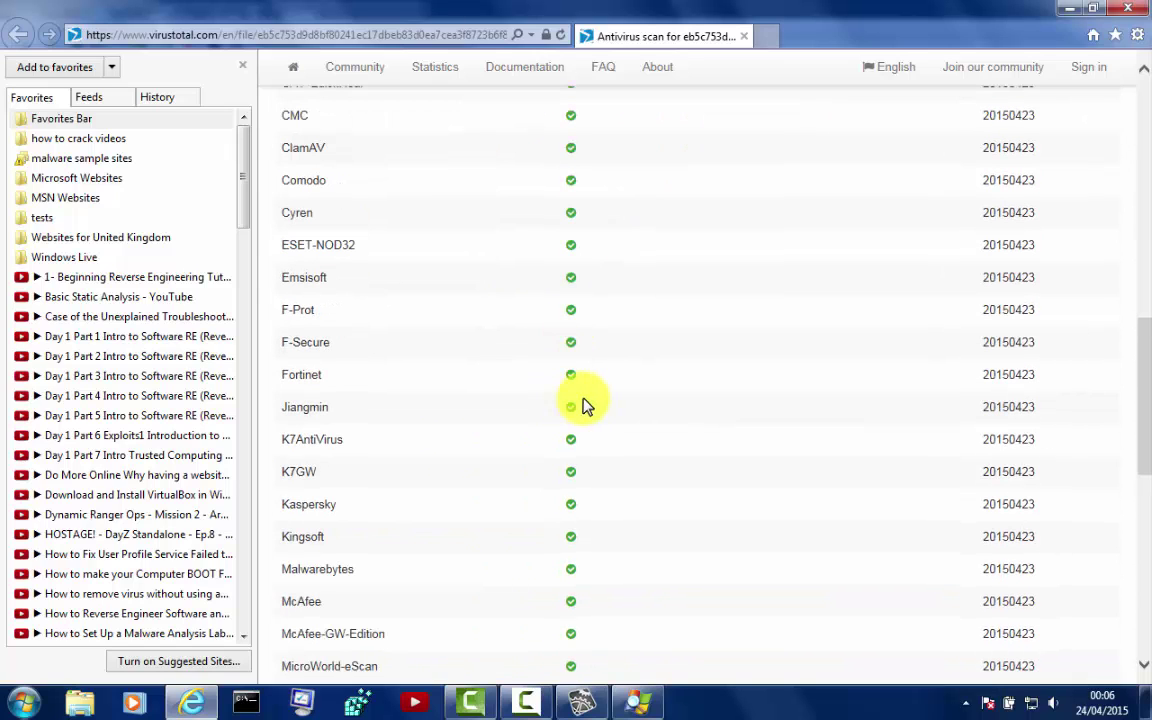
pyautogui.scroll(-4, 571, 560)
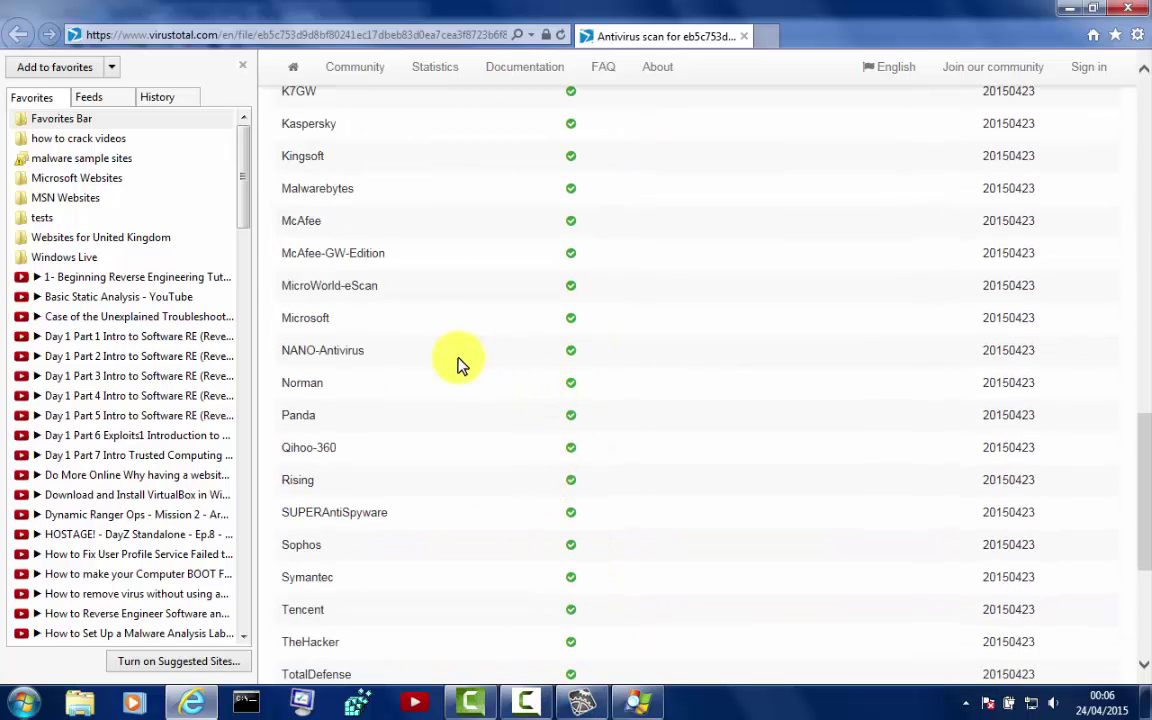
pyautogui.scroll(-2, 546, 470)
pyautogui.scroll(-2, 540, 452)
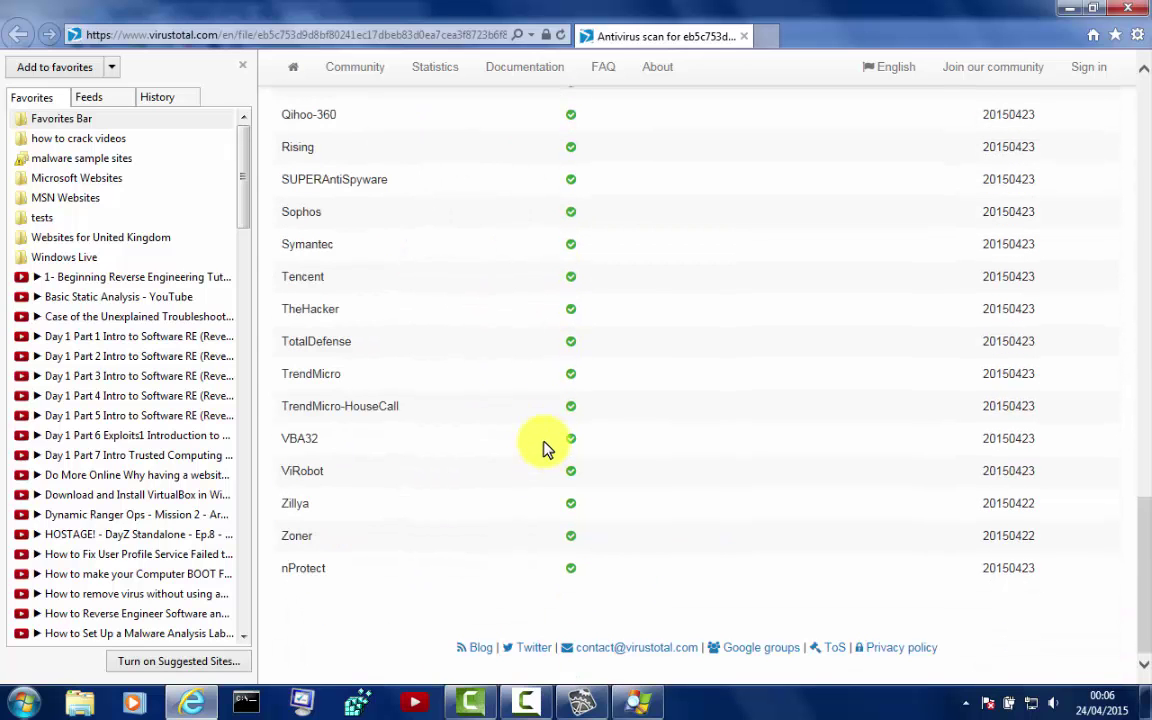
pyautogui.scroll(14, 545, 445)
pyautogui.scroll(5, 546, 437)
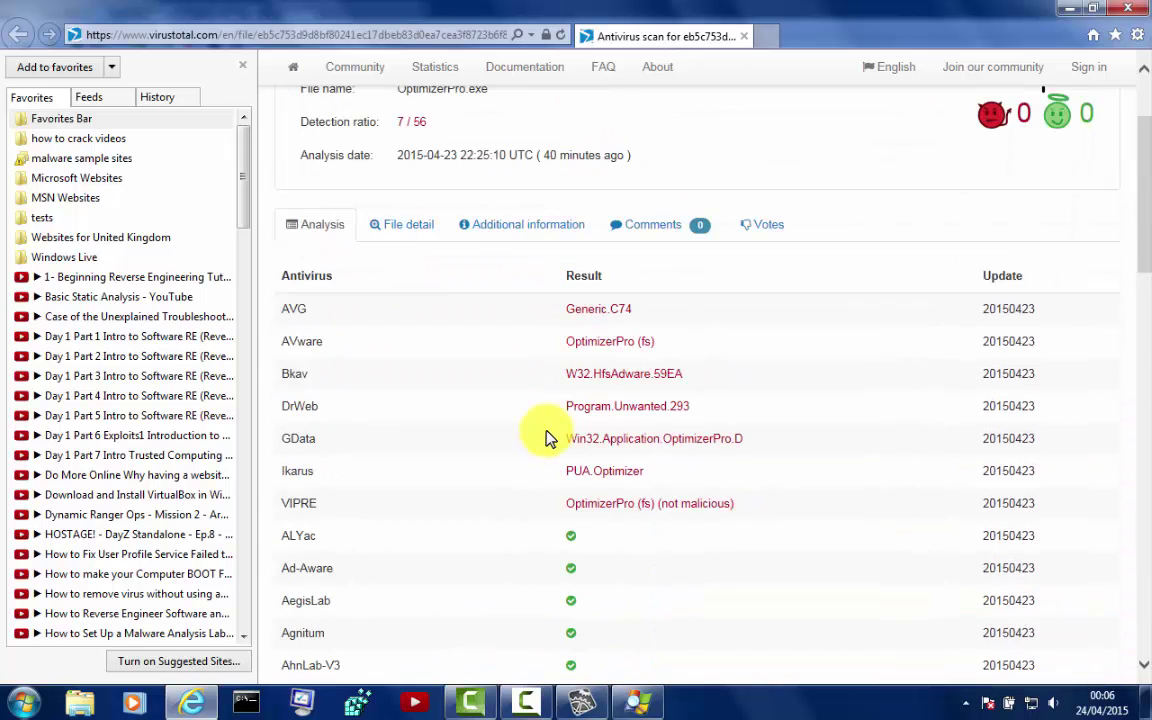
pyautogui.scroll(-3, 546, 440)
pyautogui.scroll(-2, 546, 440)
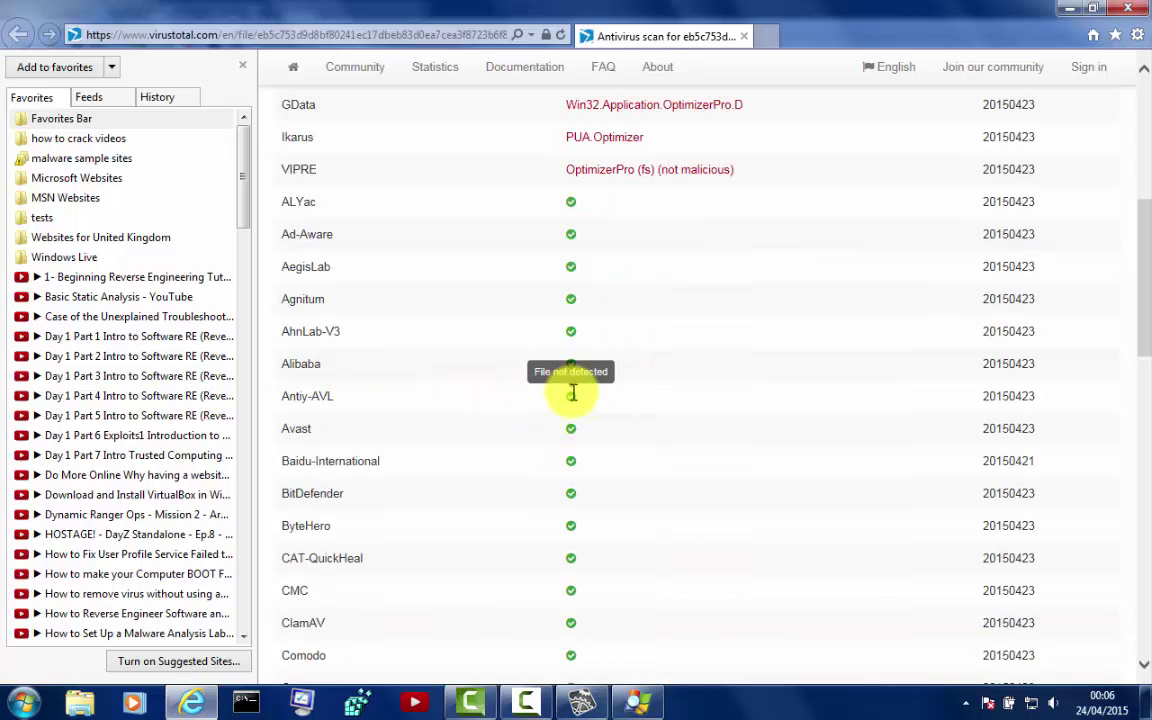
pyautogui.scroll(5, 575, 390)
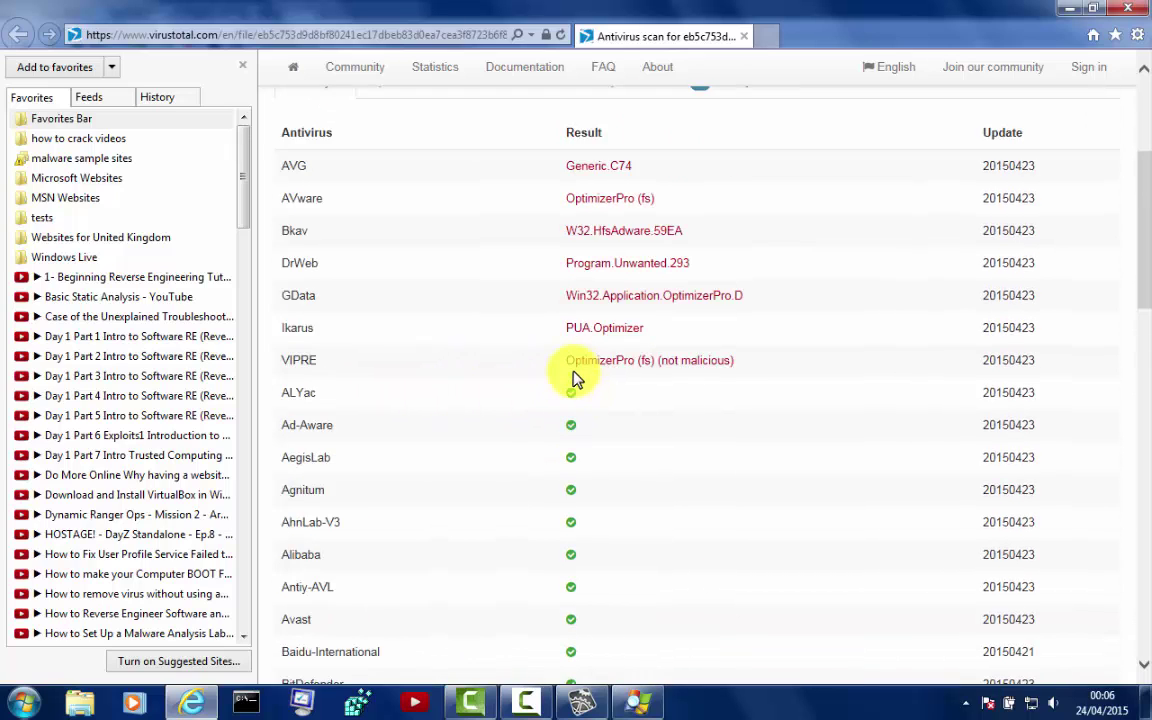
# Close the VirusTotal report and look over the processes listed around OptimizerPro.exe
pyautogui.click(744, 37)
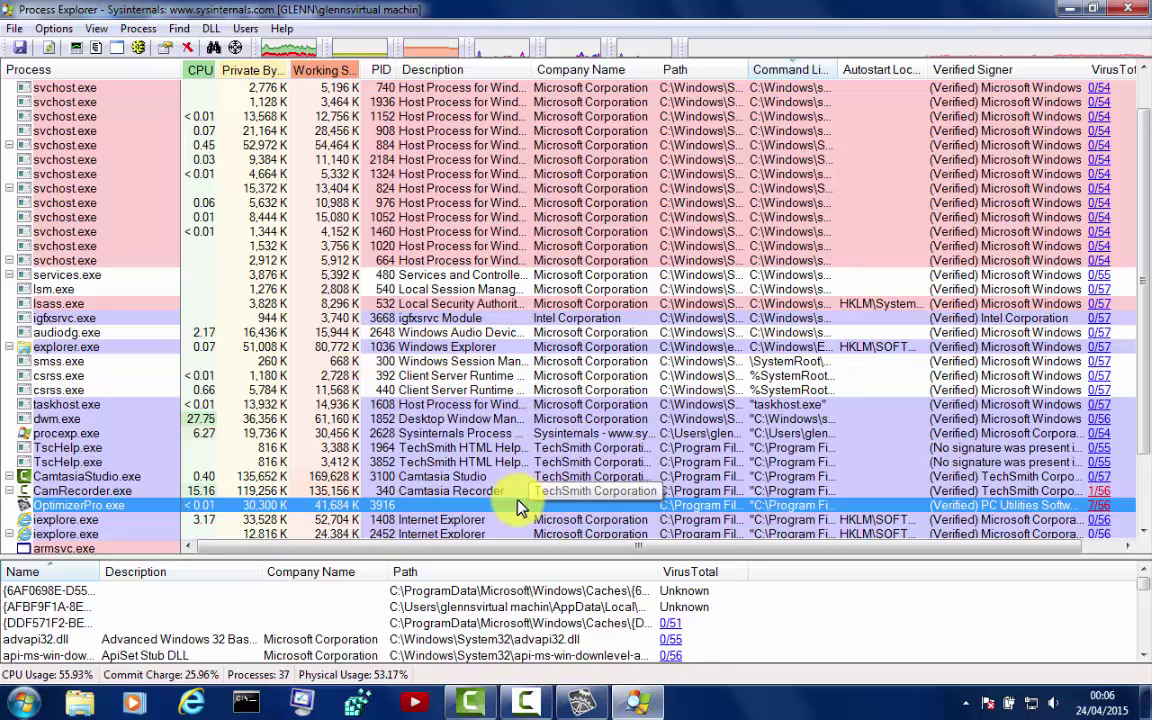
pyautogui.scroll(-2, 550, 450)
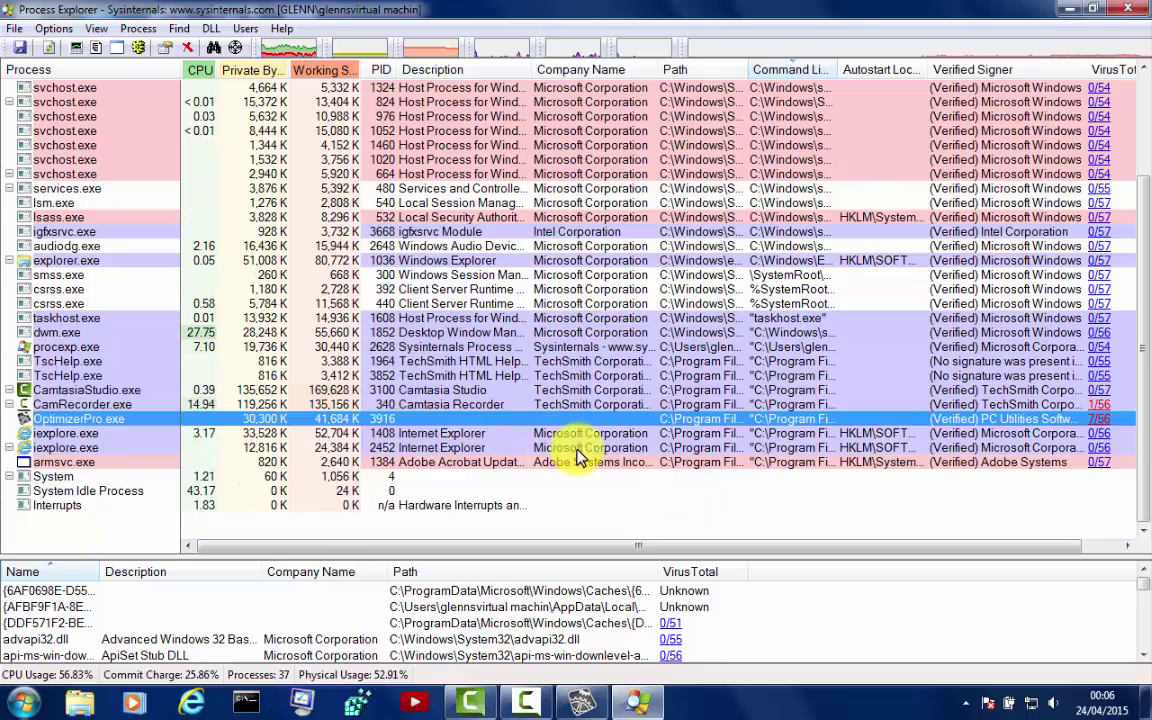
pyautogui.scroll(1, 815, 265)
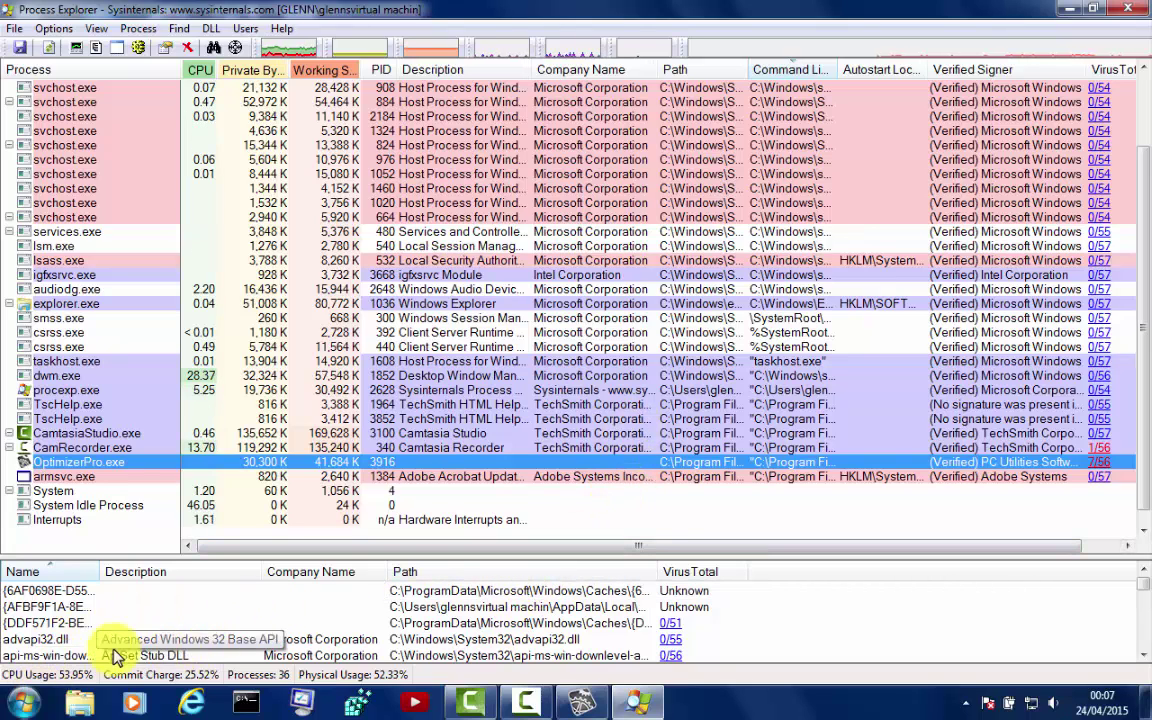
# Search for msconfig and open the System Configuration utility
pyautogui.click(18, 705)
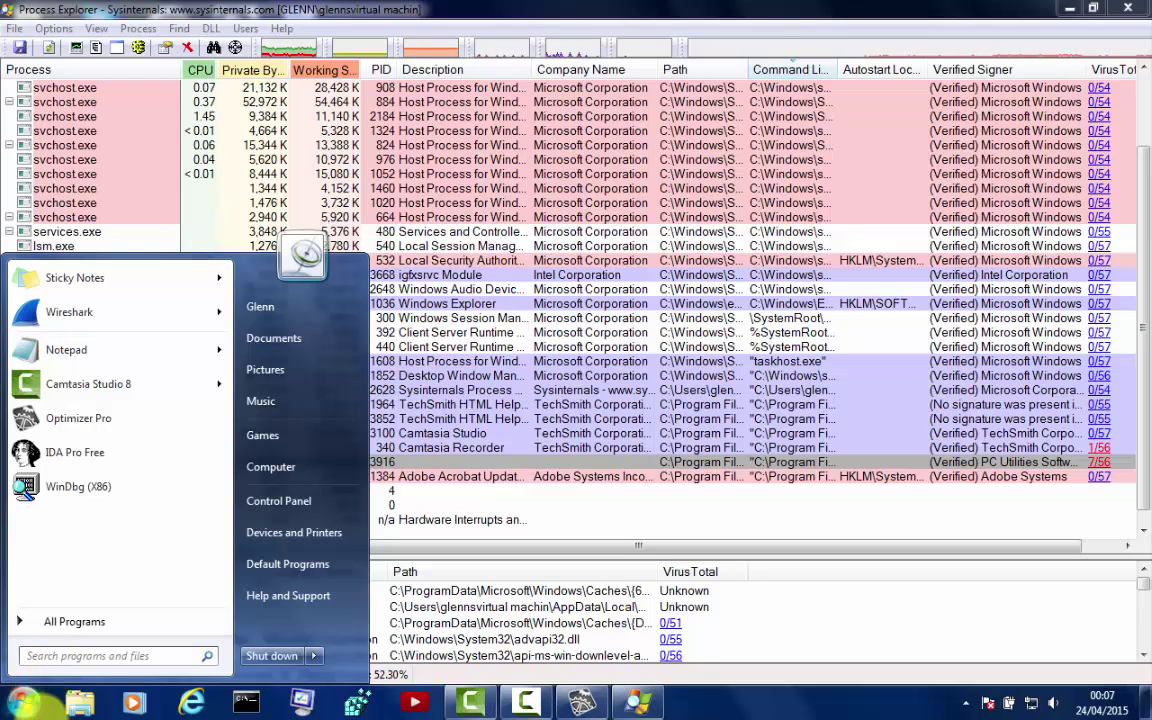
pyautogui.write('msco')
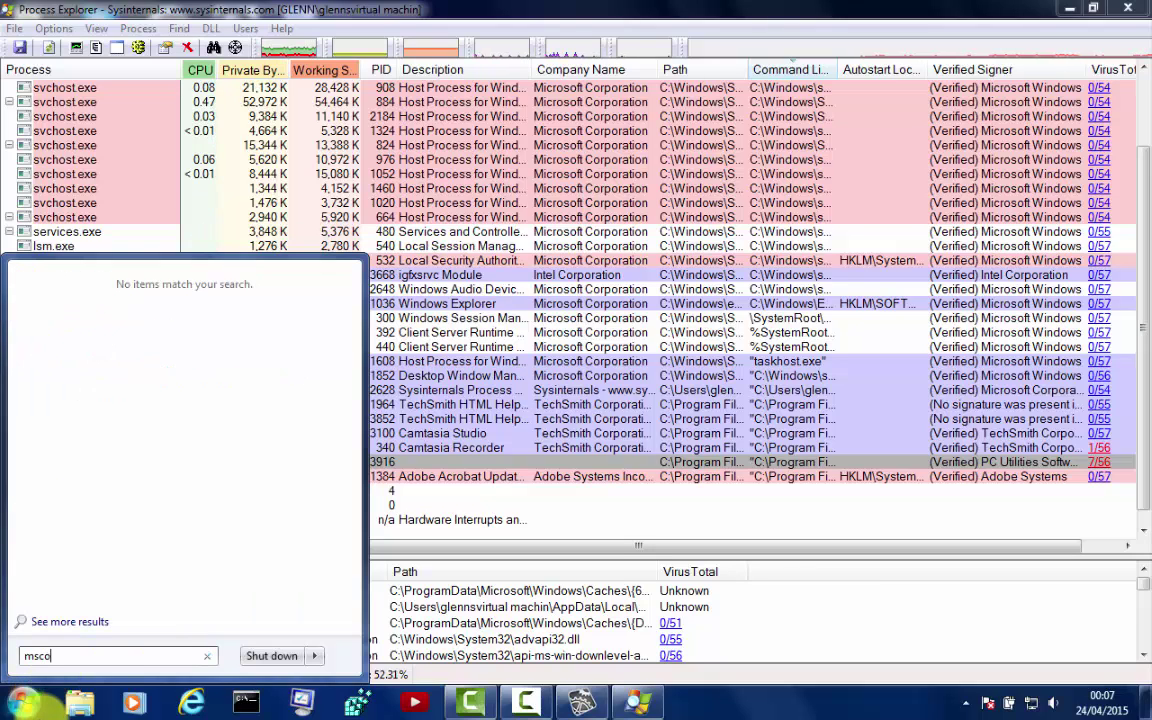
pyautogui.write('nfig')
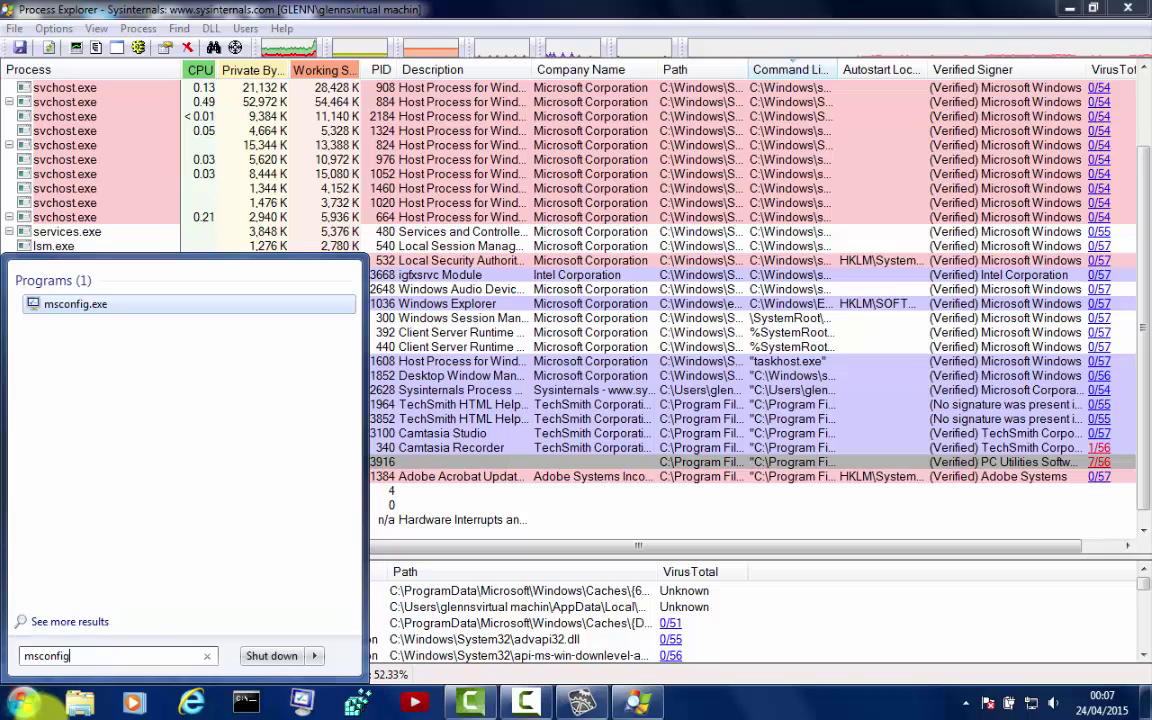
pyautogui.click(106, 312)
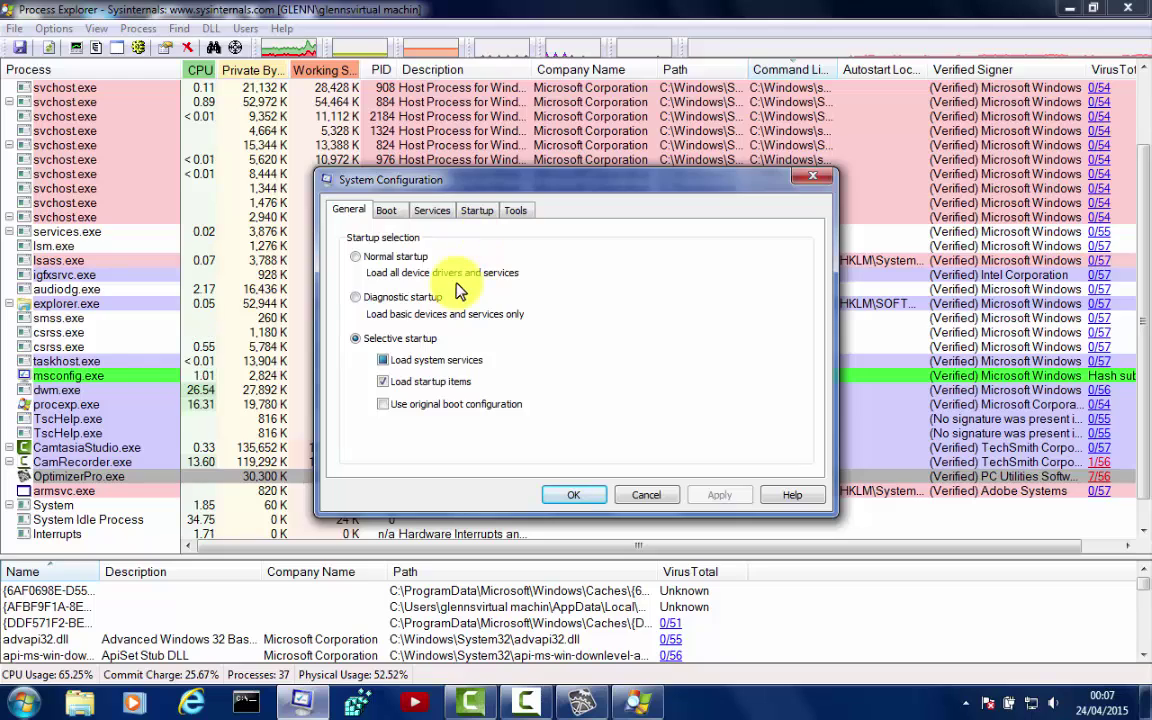
# Disable the Optimizer Pro startup item, apply the change and confirm the System Configuration settings
pyautogui.click(477, 211)
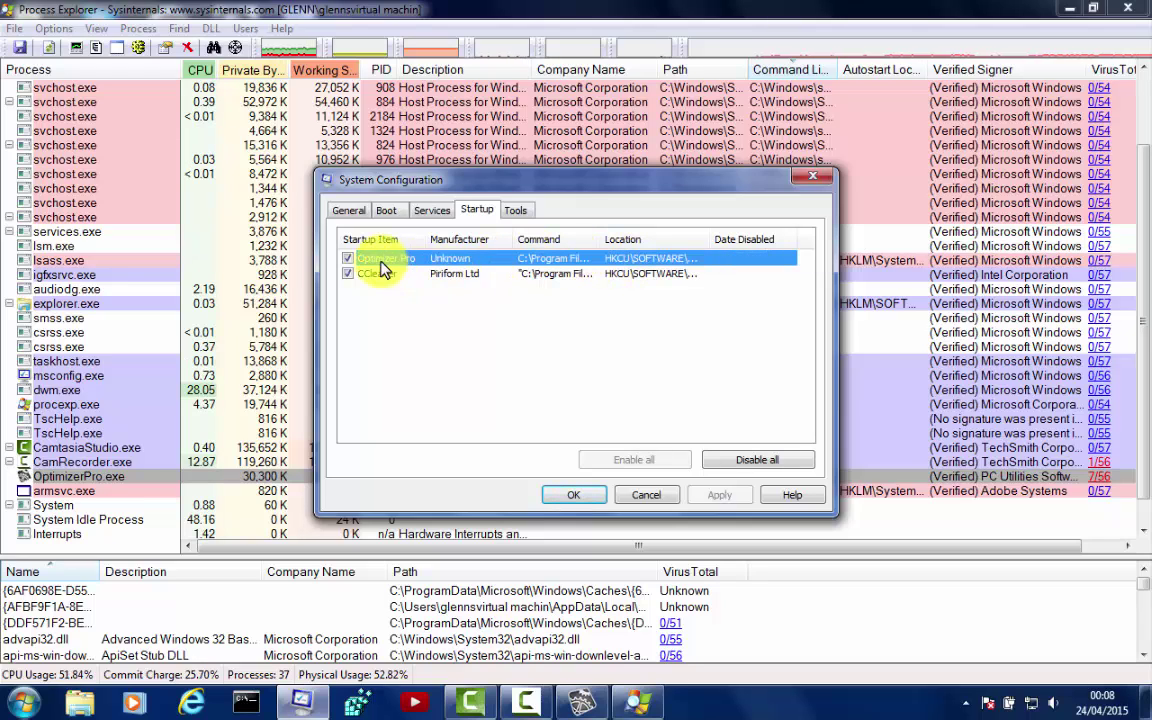
pyautogui.click(348, 258)
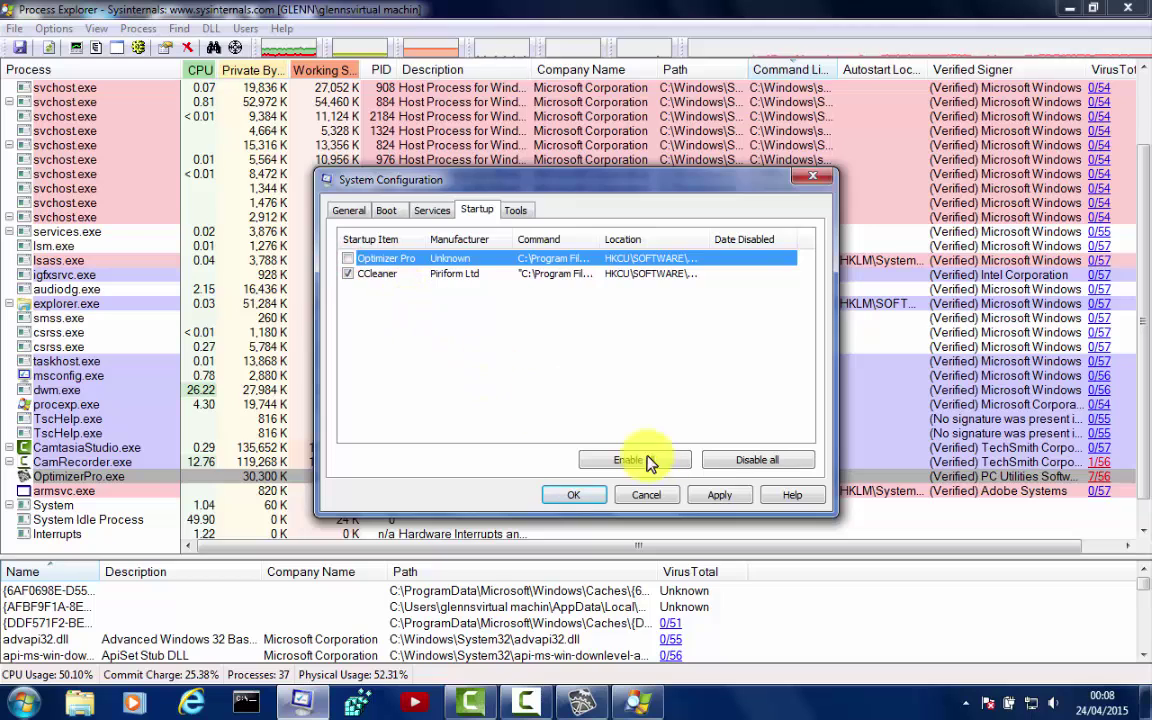
pyautogui.click(716, 493)
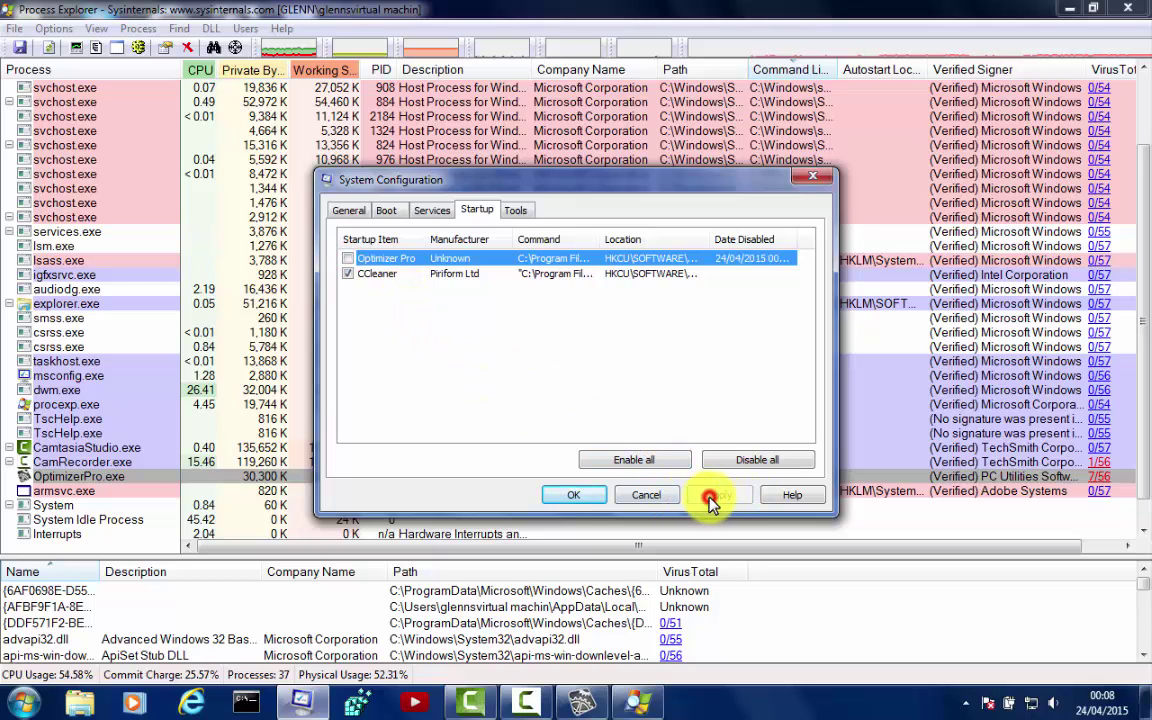
pyautogui.click(583, 494)
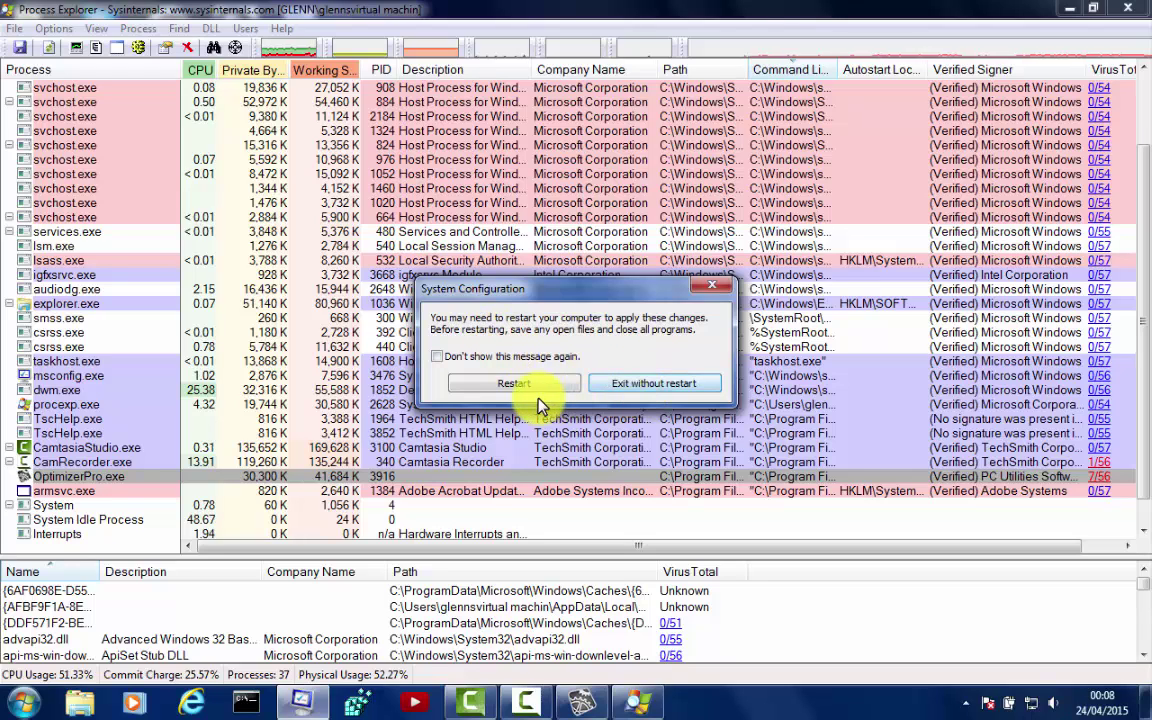
# Exit System Configuration without restarting and suspend the OptimizerPro.exe process in Process Explorer
pyautogui.click(630, 395)
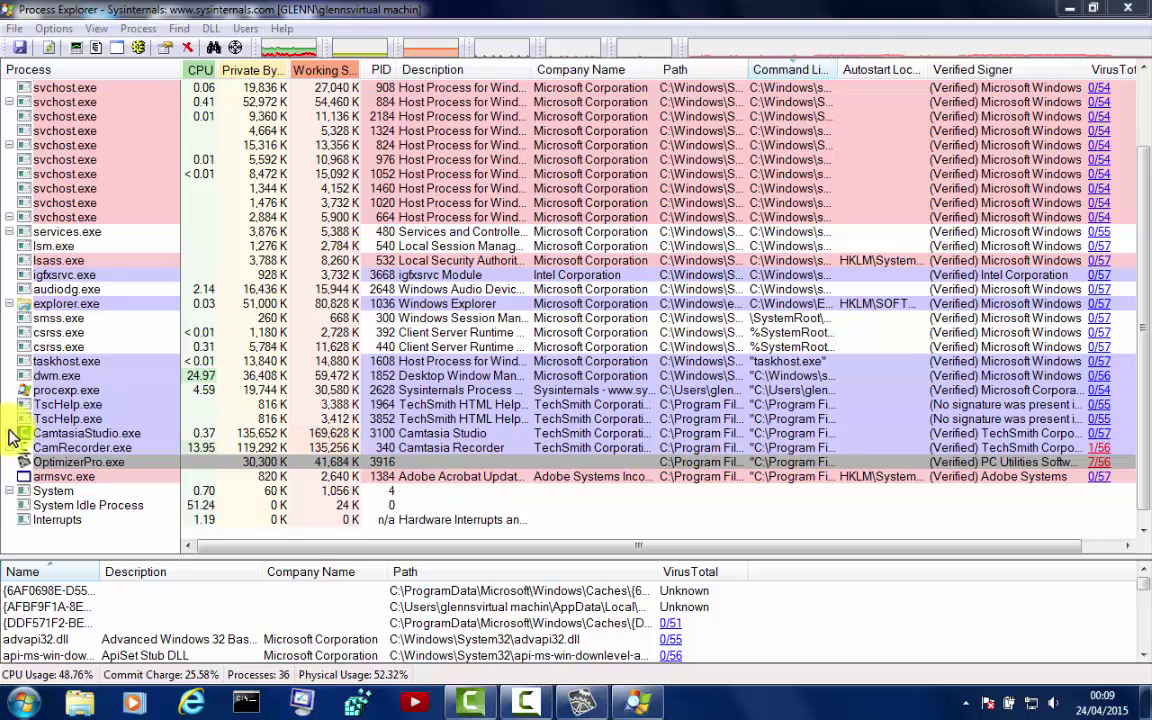
pyautogui.rightClick(127, 469)
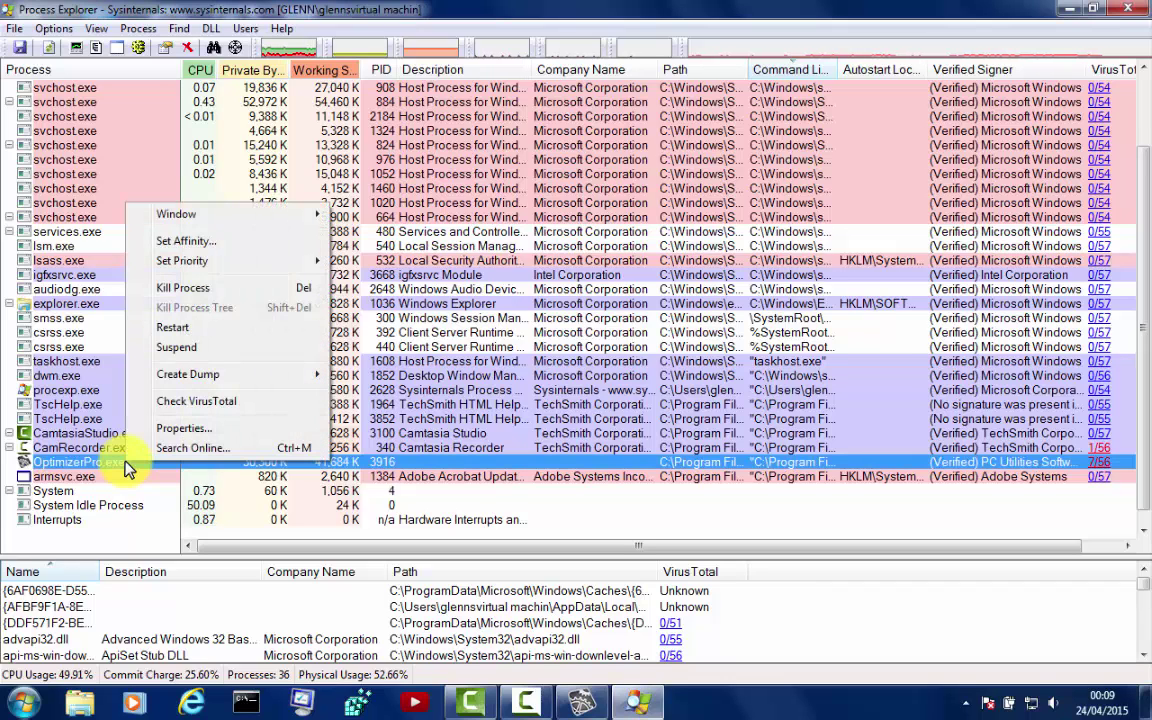
pyautogui.click(178, 350)
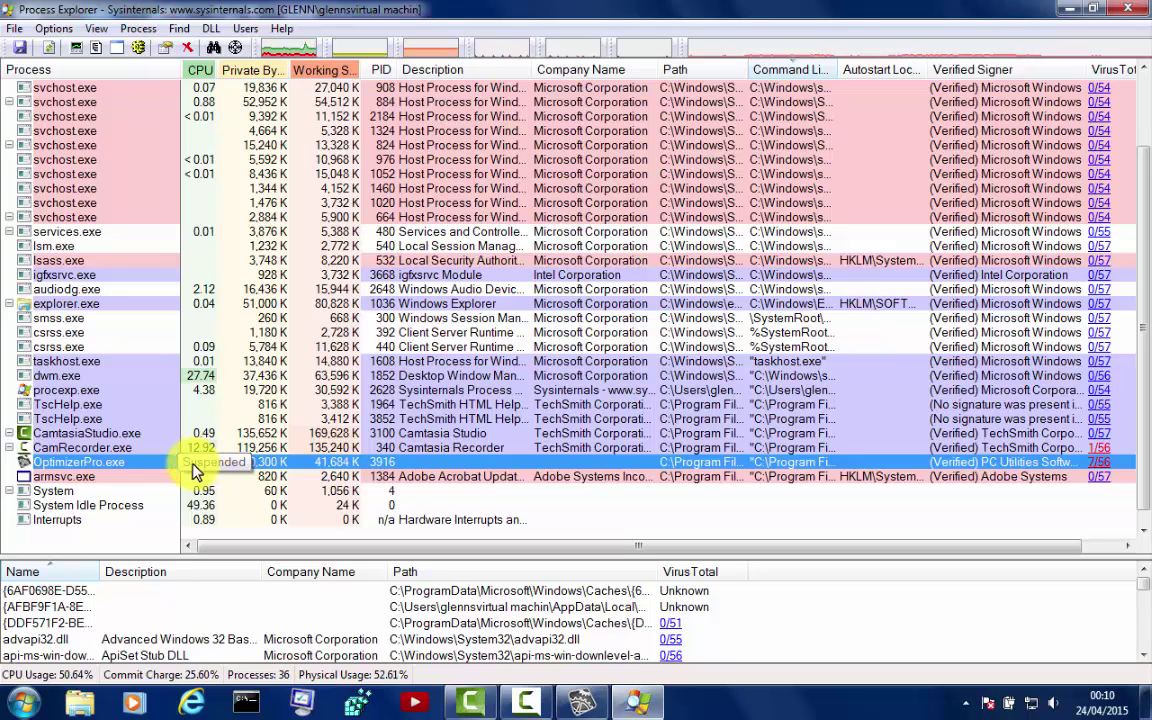
# Kill the suspended OptimizerPro.exe process and confirm the termination
pyautogui.rightClick(153, 465)
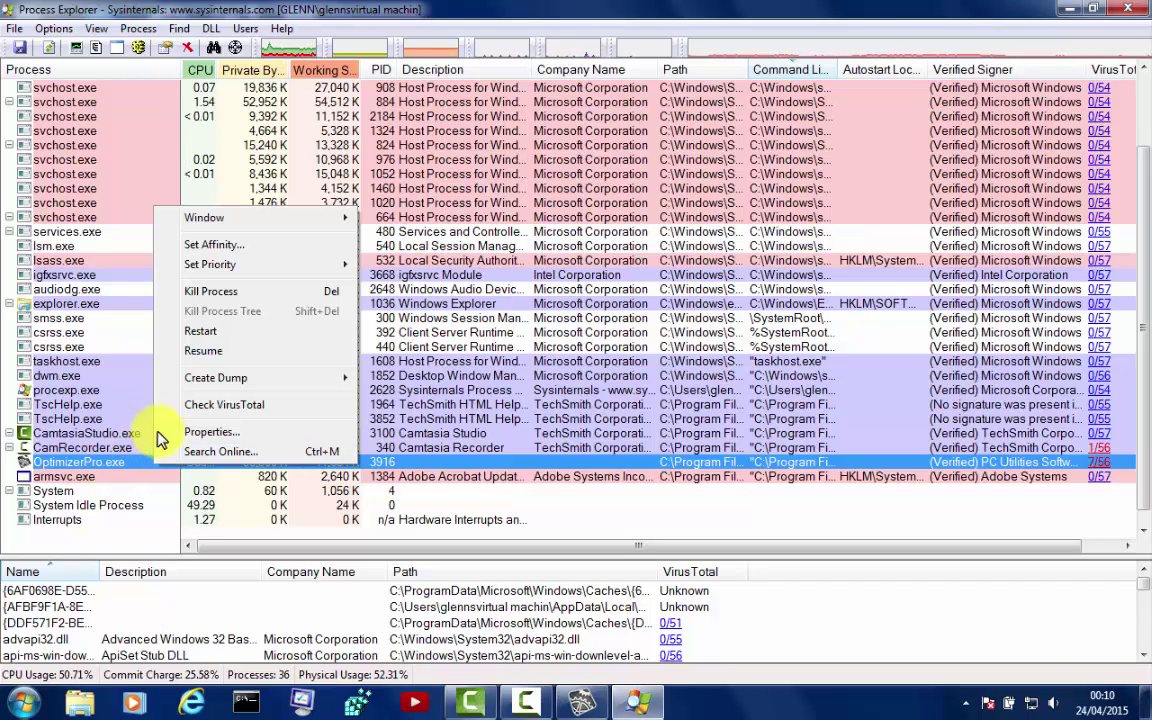
pyautogui.click(200, 290)
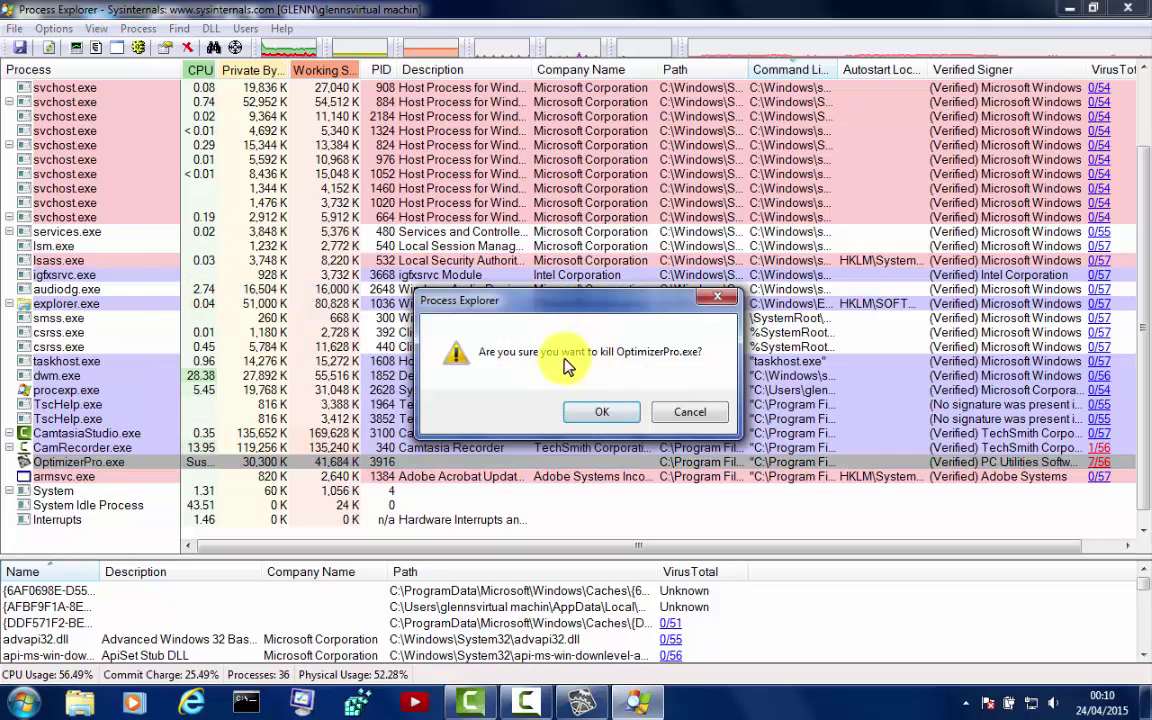
pyautogui.click(601, 414)
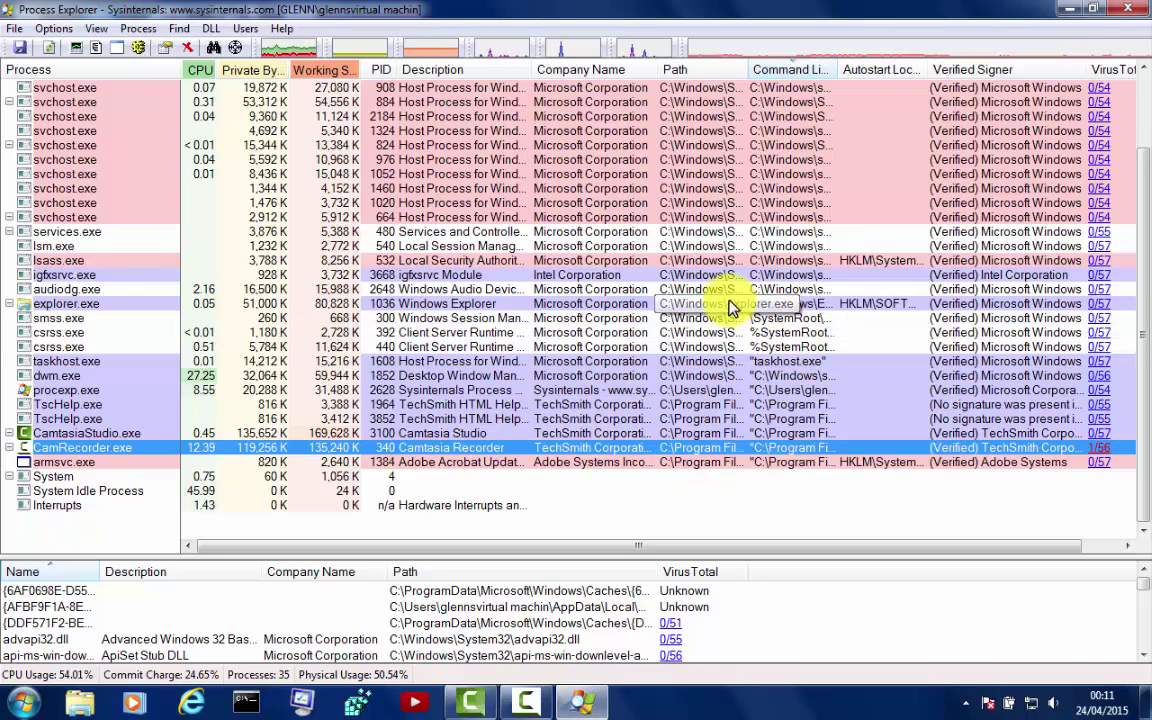
# Close Process Explorer, then run autoruns.exe from the desktop as administrator and maximize its window
pyautogui.scroll(1, 890, 185)
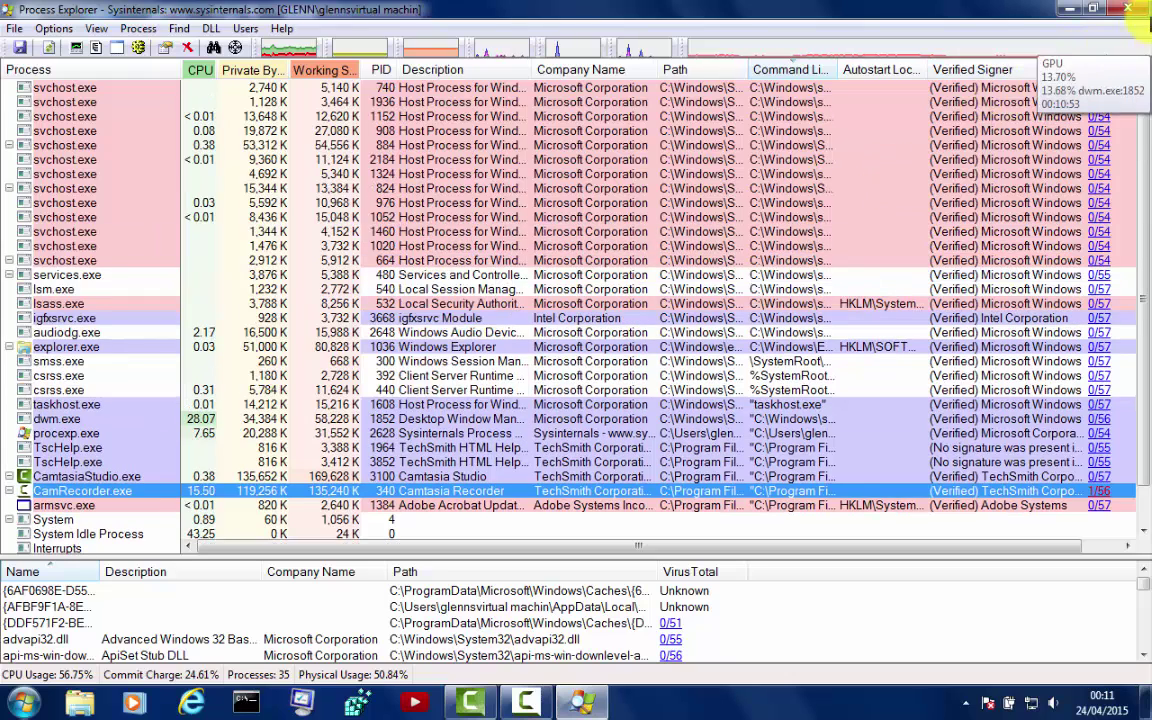
pyautogui.click(1122, 9)
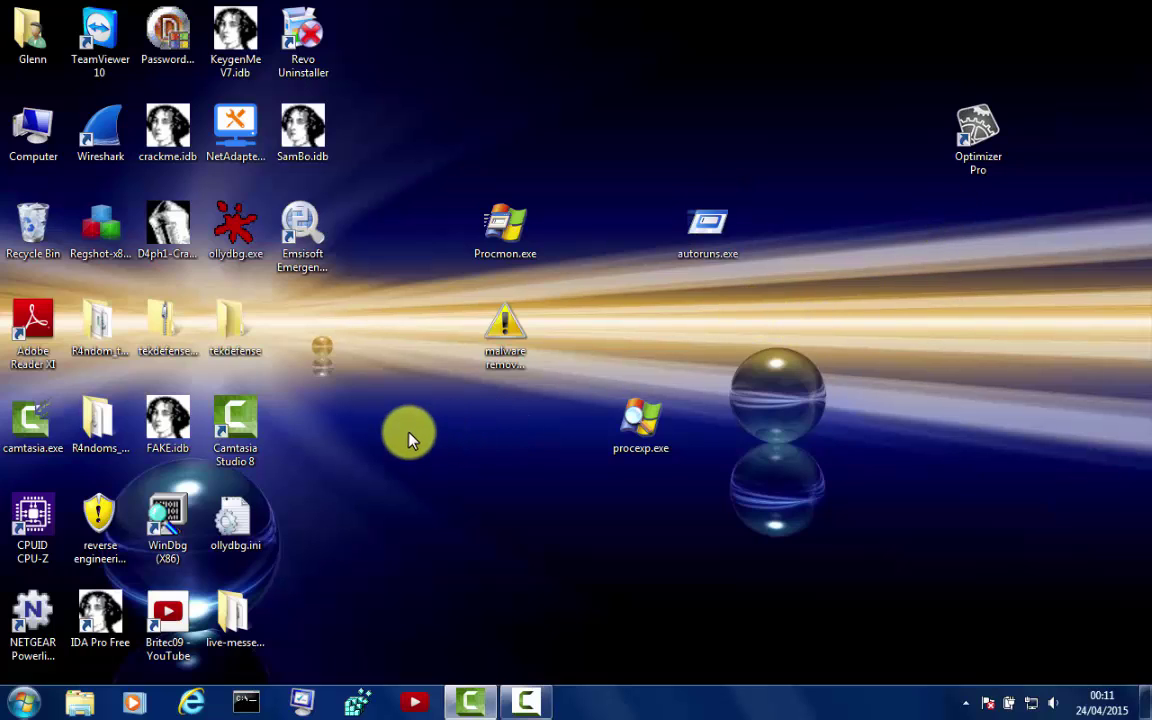
pyautogui.rightClick(713, 245)
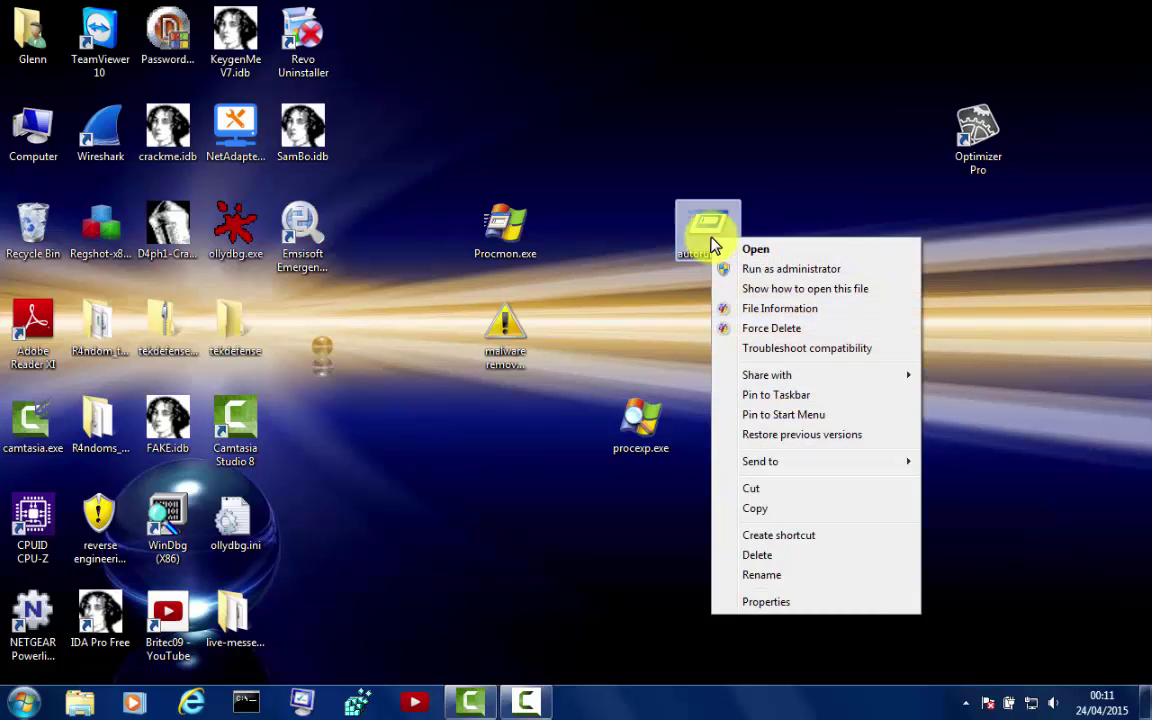
pyautogui.click(768, 270)
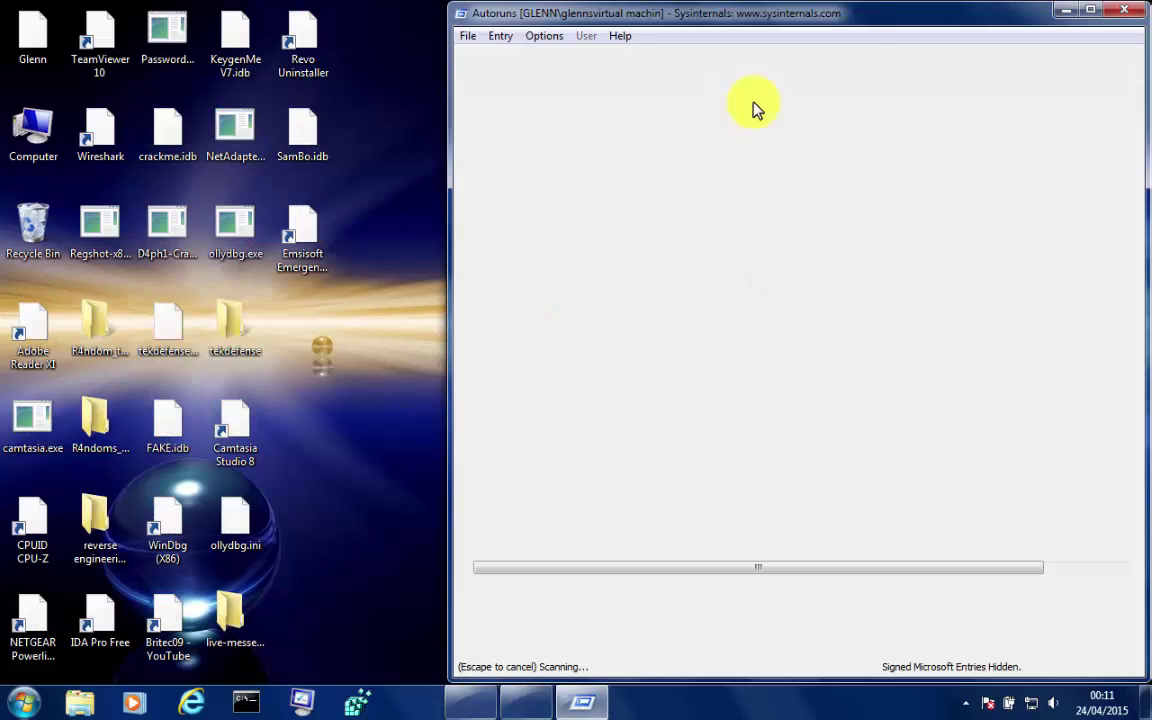
pyautogui.moveTo(854, 21); pyautogui.dragTo(496, 46)
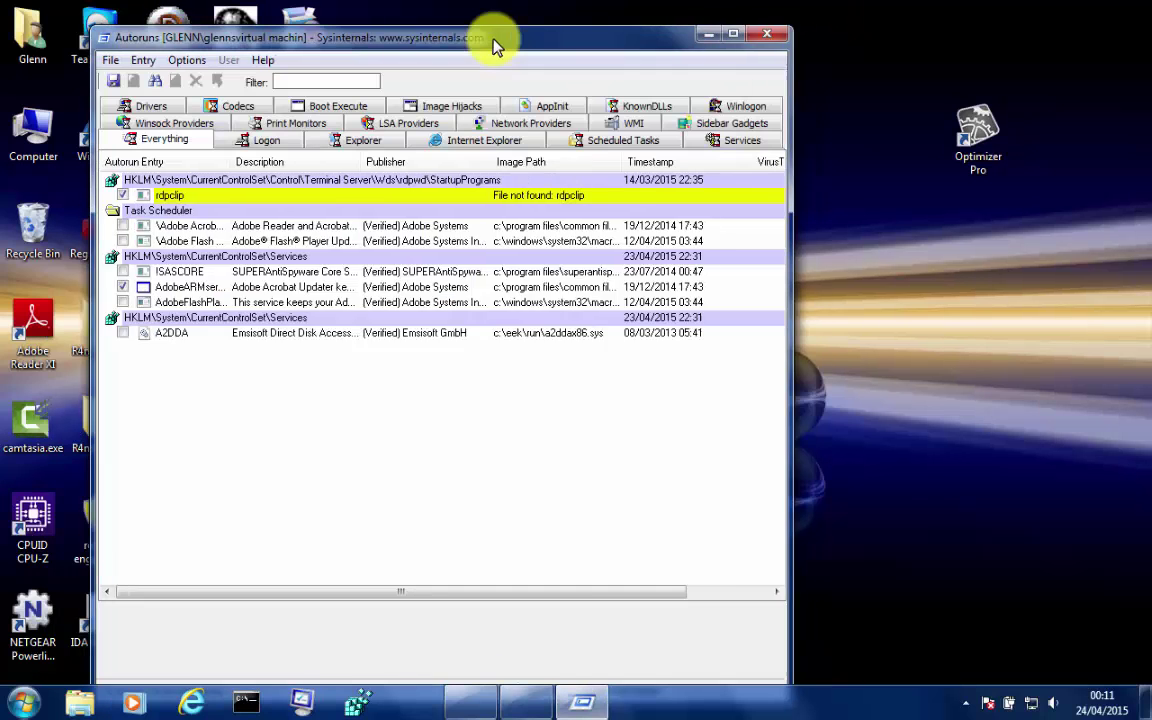
pyautogui.click(732, 34)
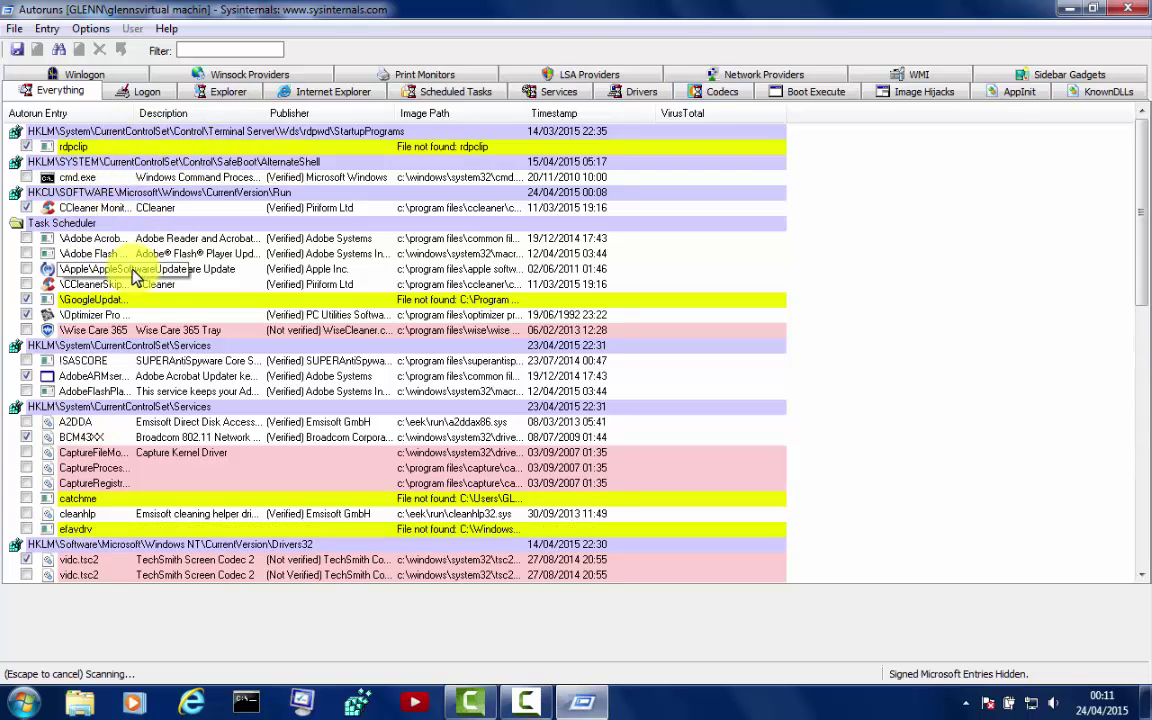
# Look through all autorun entries and disable the Optimizer Pro Schedule entry under Task Scheduler
pyautogui.scroll(-3, 92, 408)
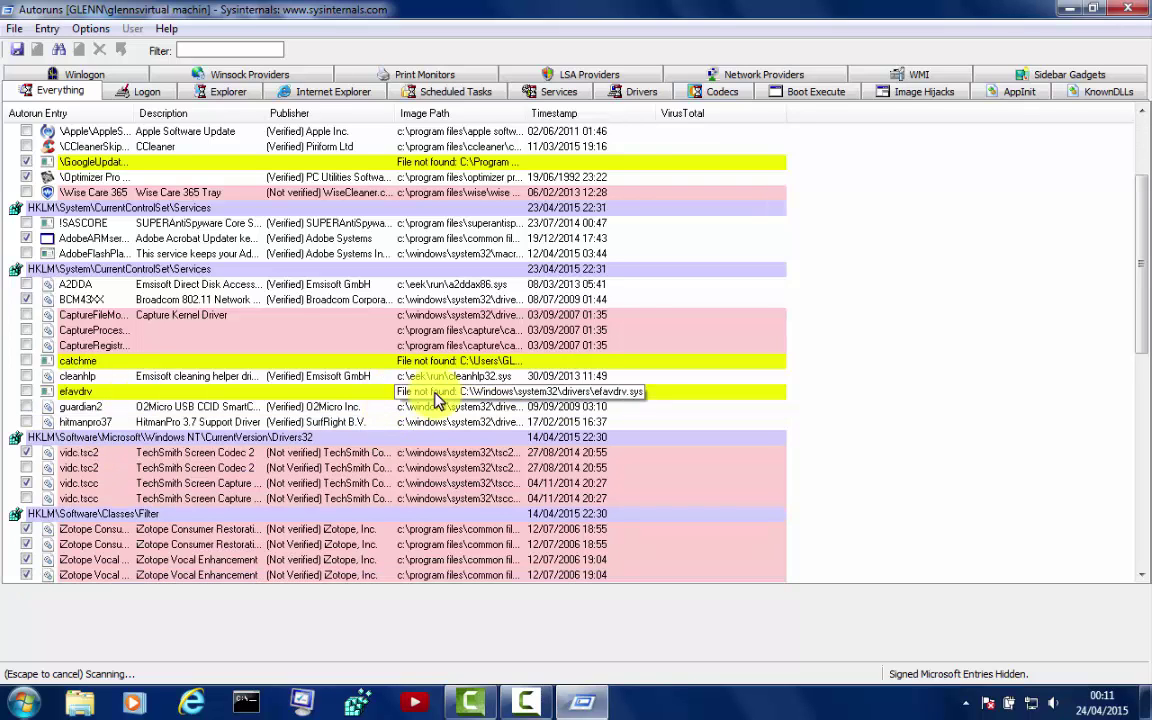
pyautogui.scroll(2, 440, 400)
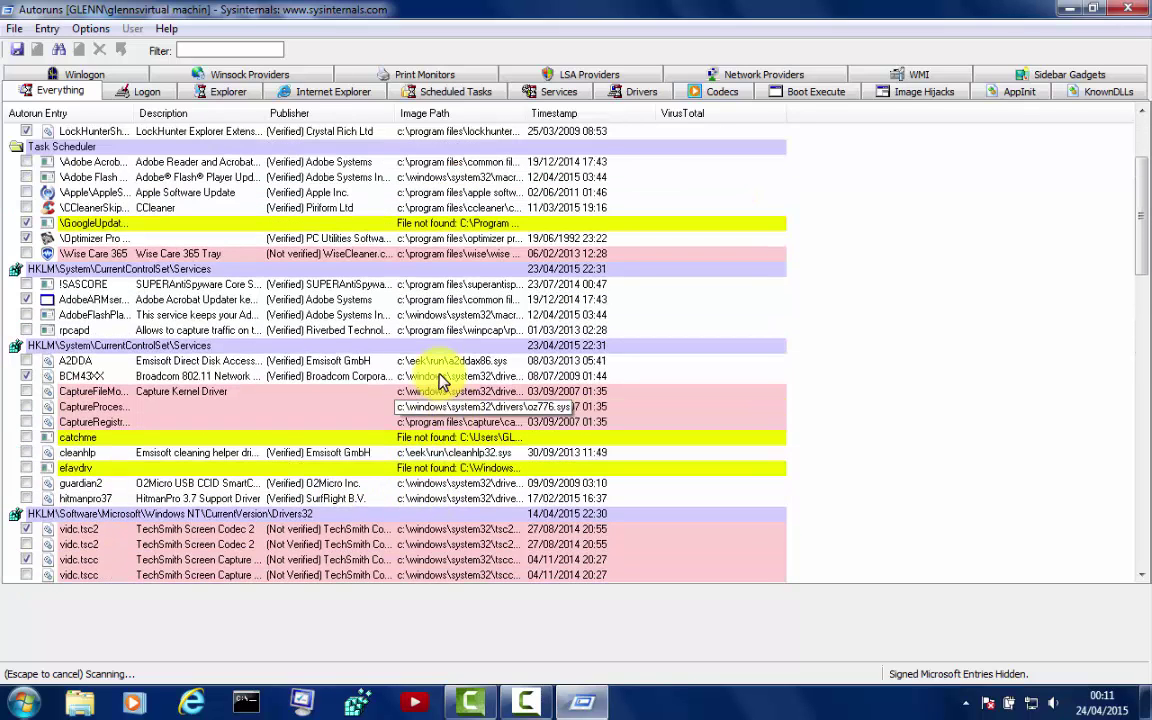
pyautogui.scroll(3, 344, 355)
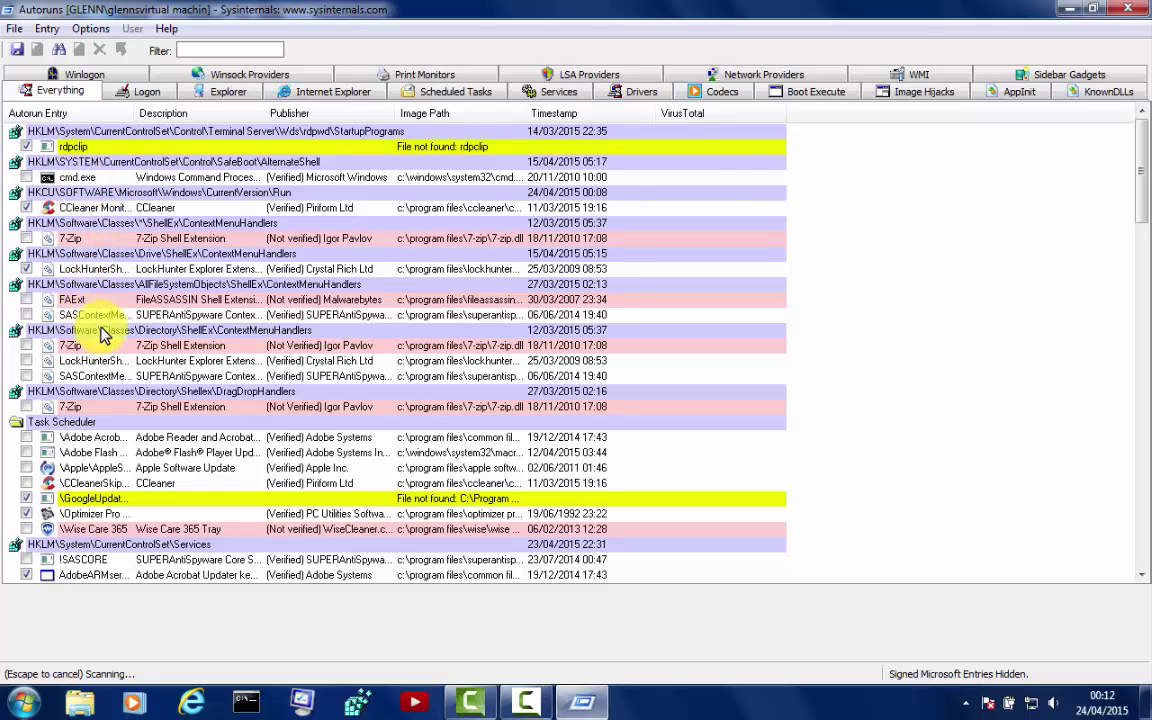
pyautogui.scroll(-2, 103, 338)
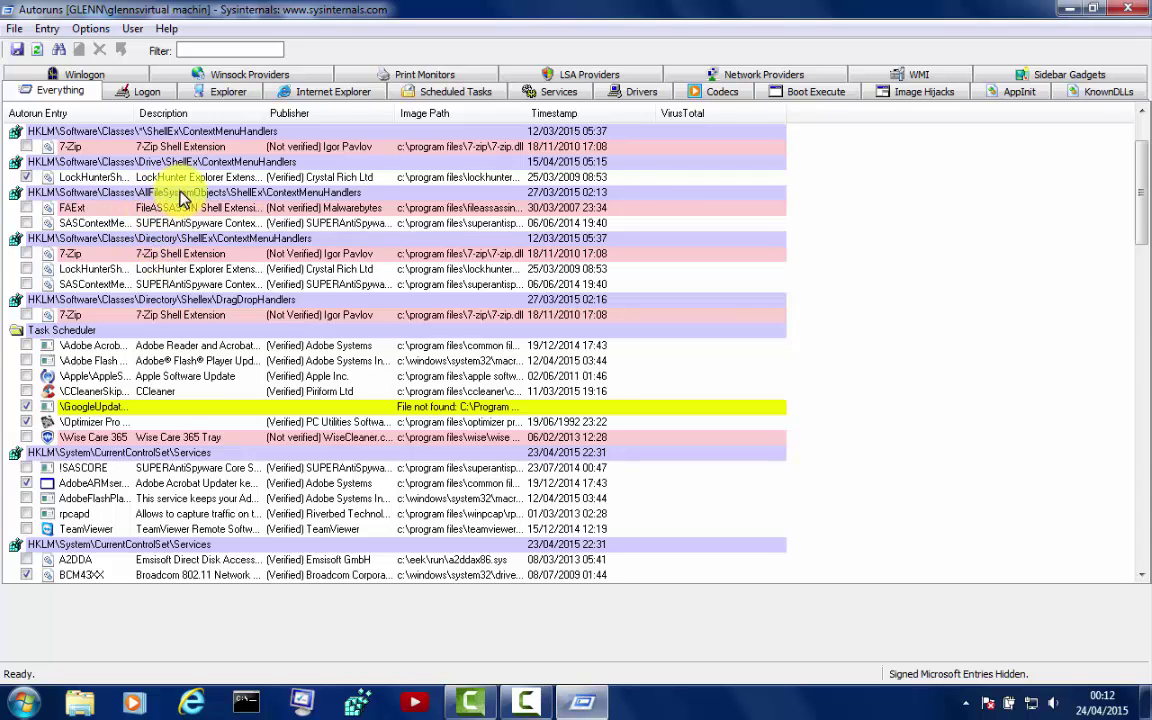
pyautogui.scroll(2, 180, 195)
pyautogui.scroll(-2, 180, 198)
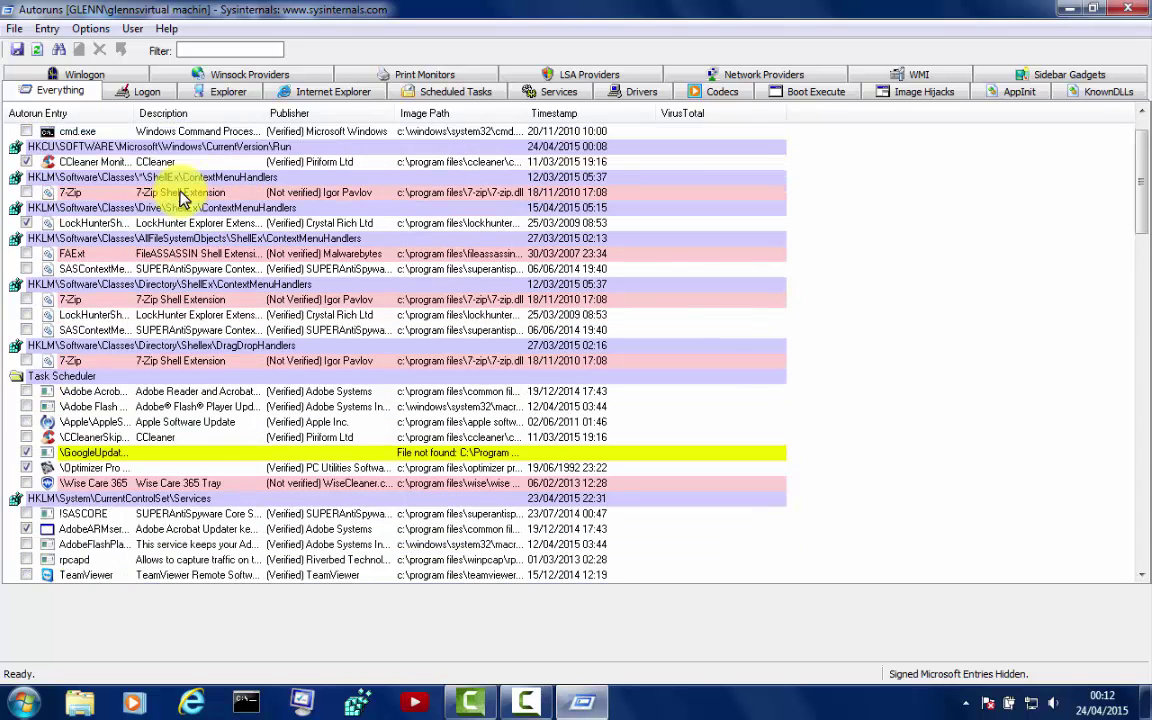
pyautogui.scroll(-1, 180, 203)
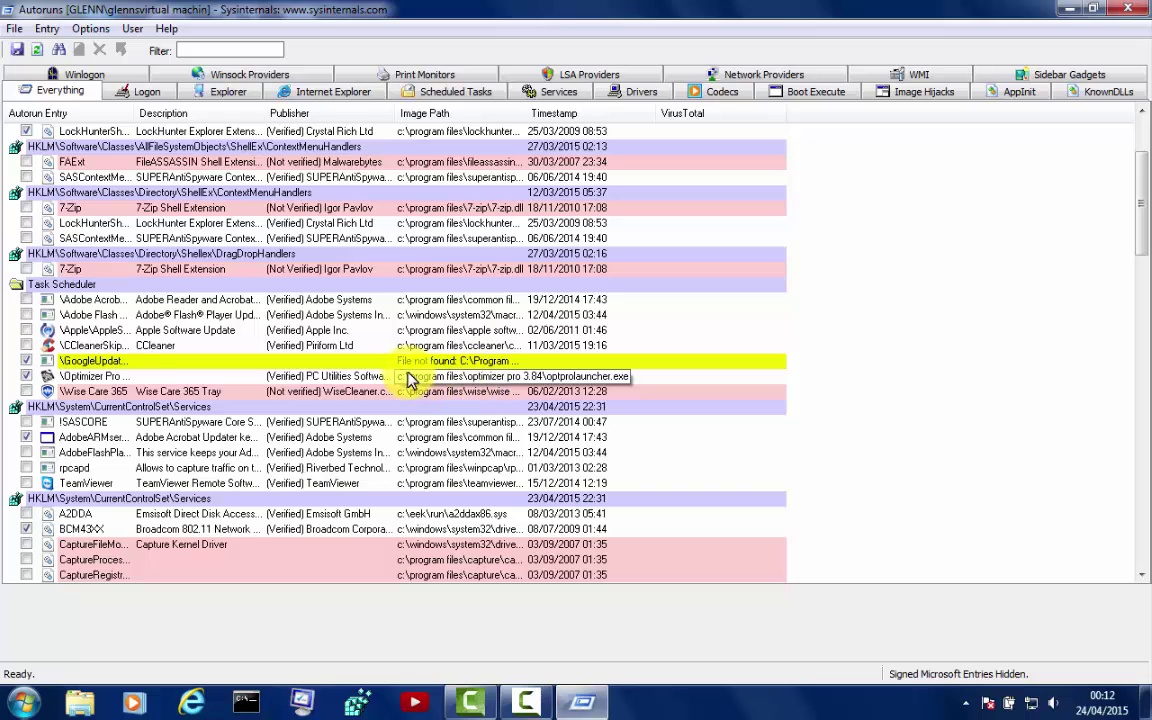
pyautogui.click(26, 360)
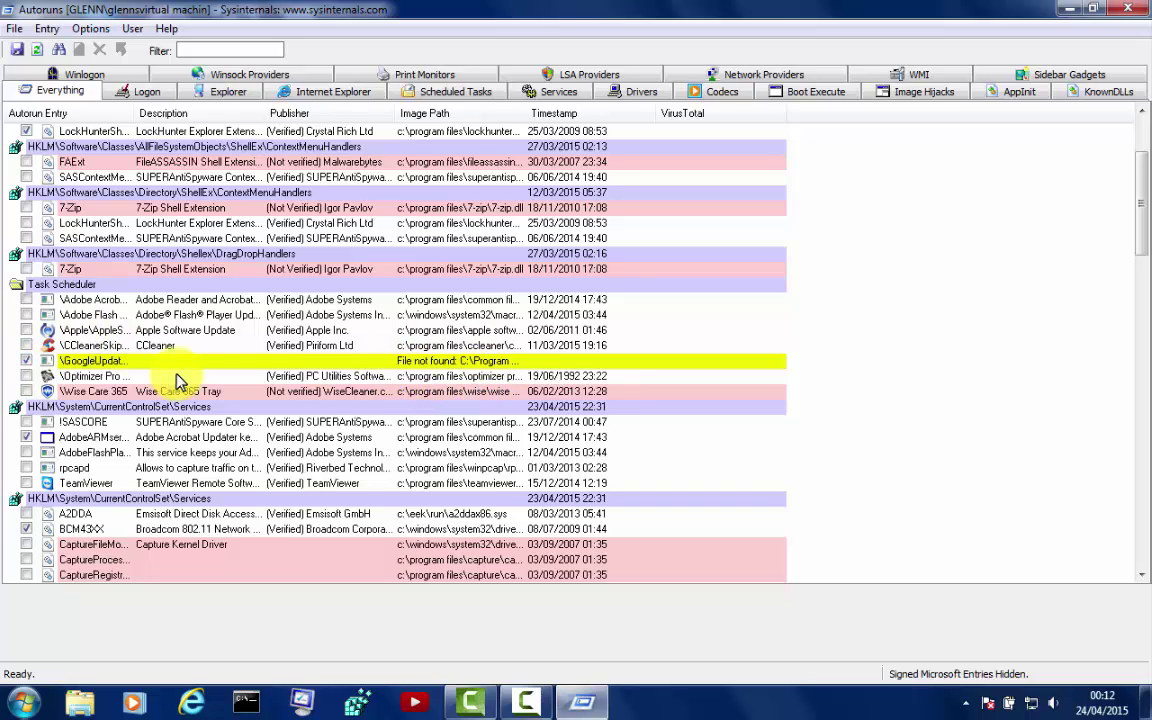
# Try to delete the disabled Optimizer Pro Schedule autorun entry and dismiss the program error
pyautogui.rightClick(85, 380)
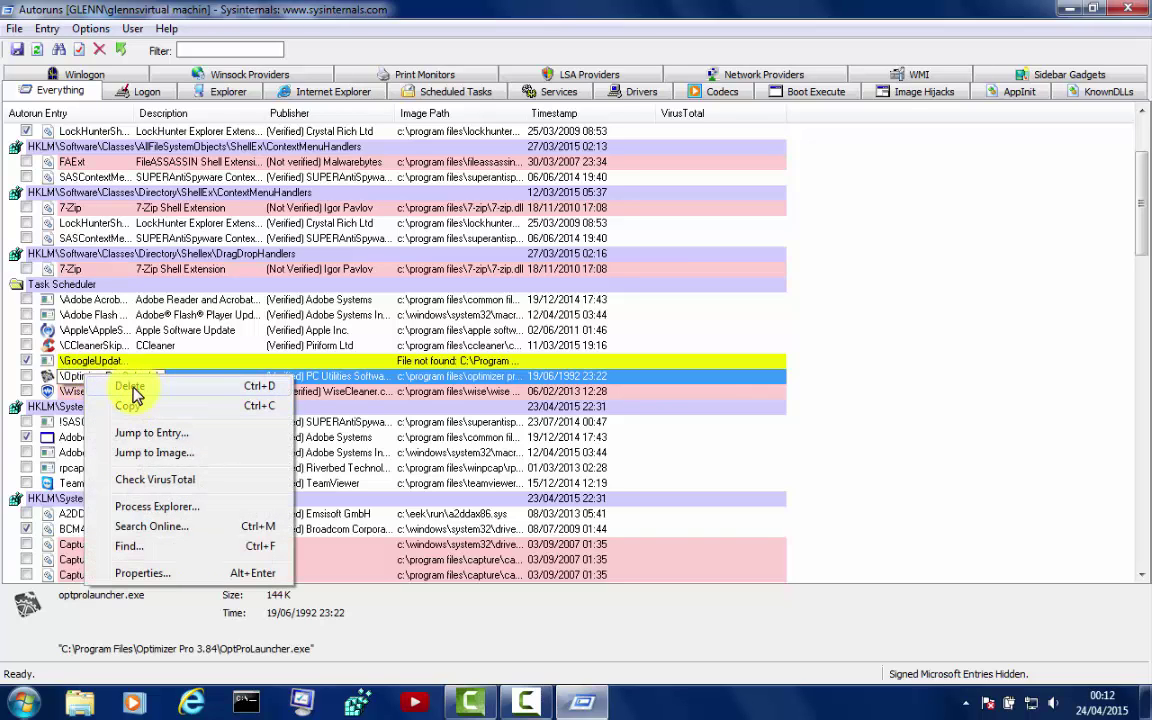
pyautogui.click(131, 387)
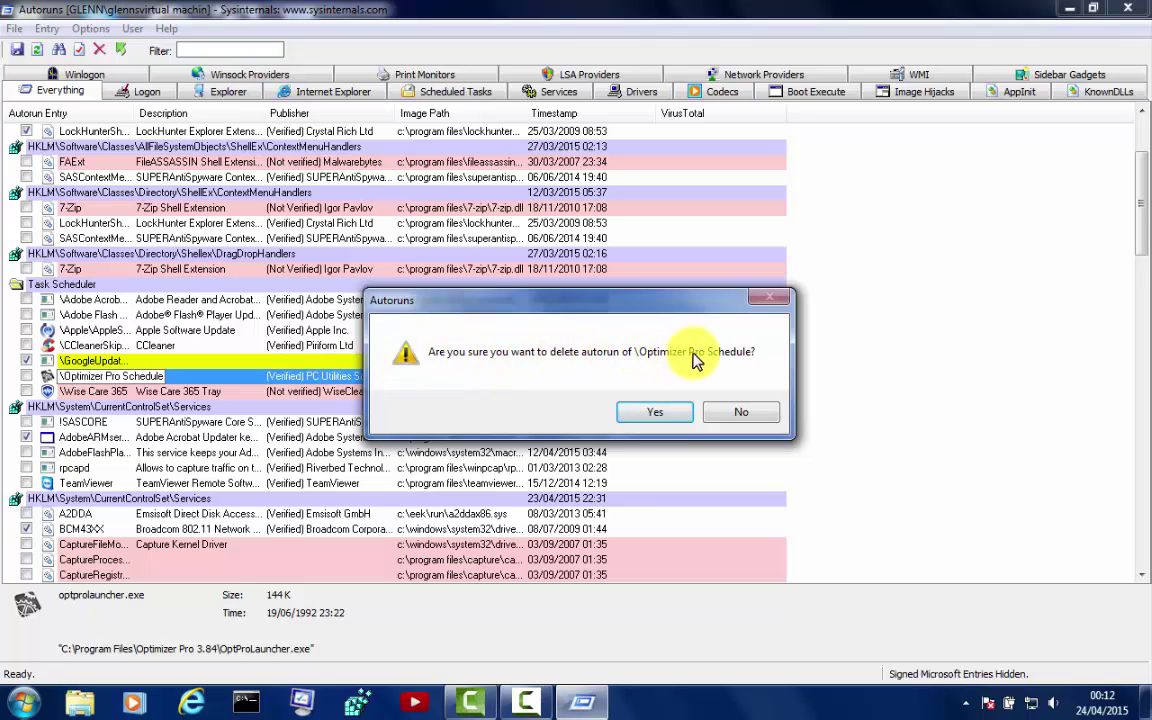
pyautogui.click(651, 415)
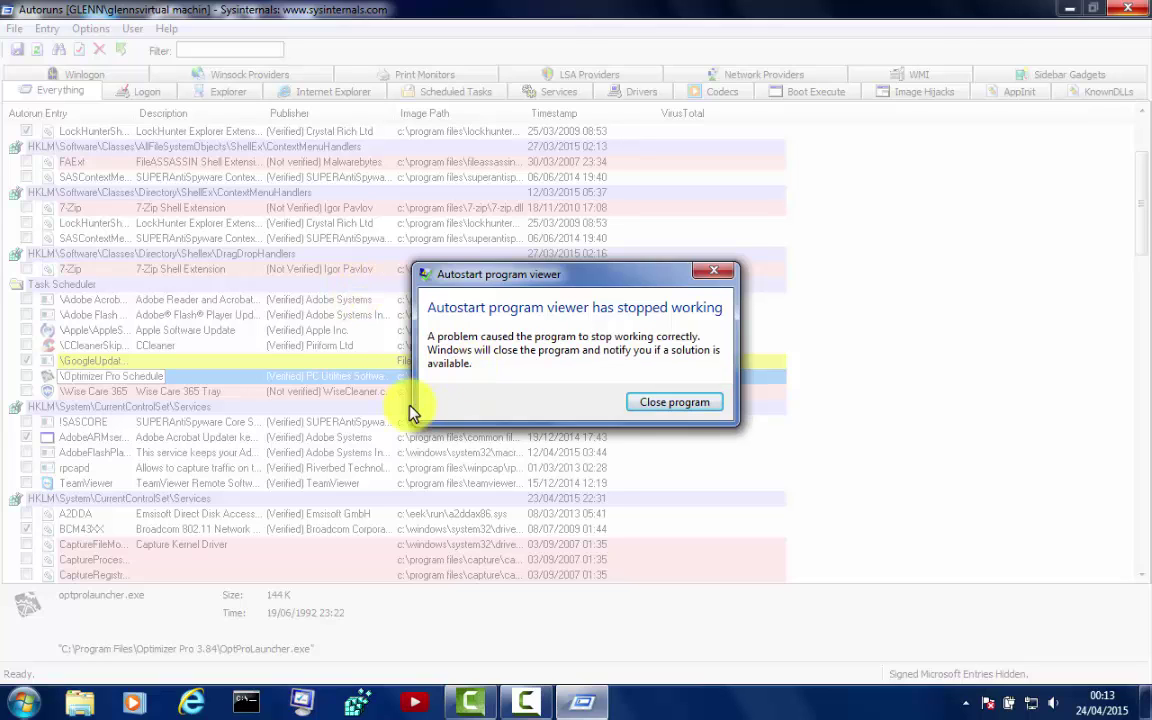
pyautogui.click(683, 403)
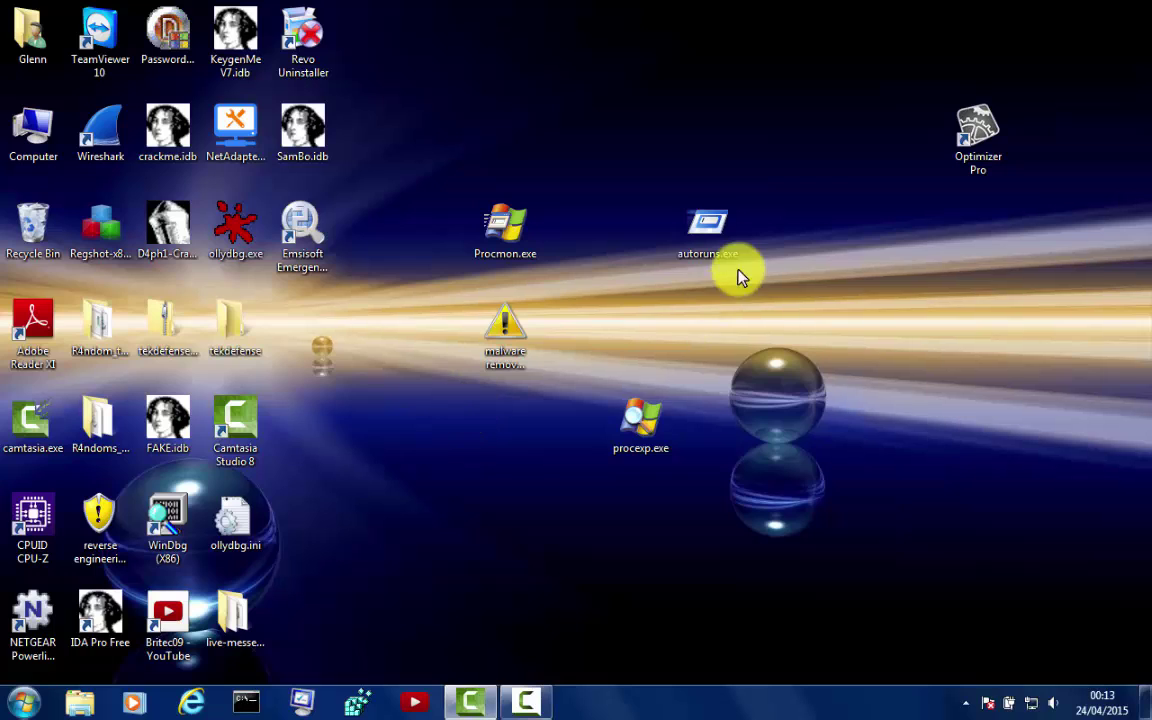
# Reopen autoruns.exe from the desktop, allow it to run and maximize its window
pyautogui.doubleClick(707, 228)
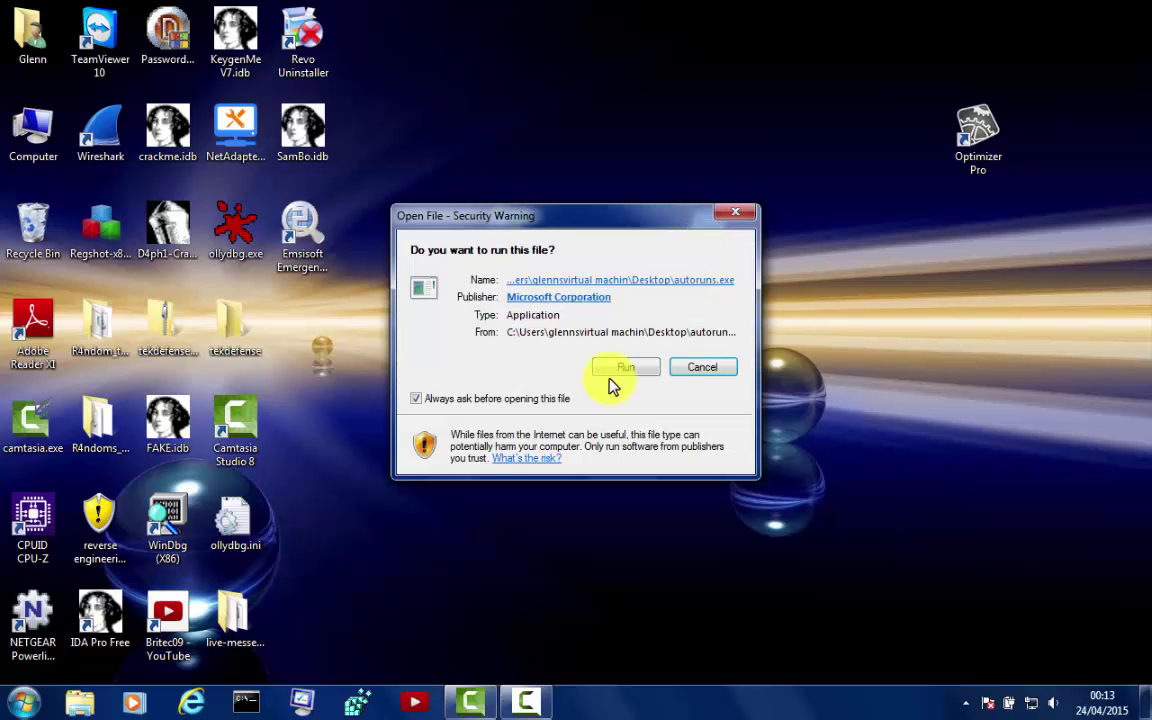
pyautogui.click(612, 372)
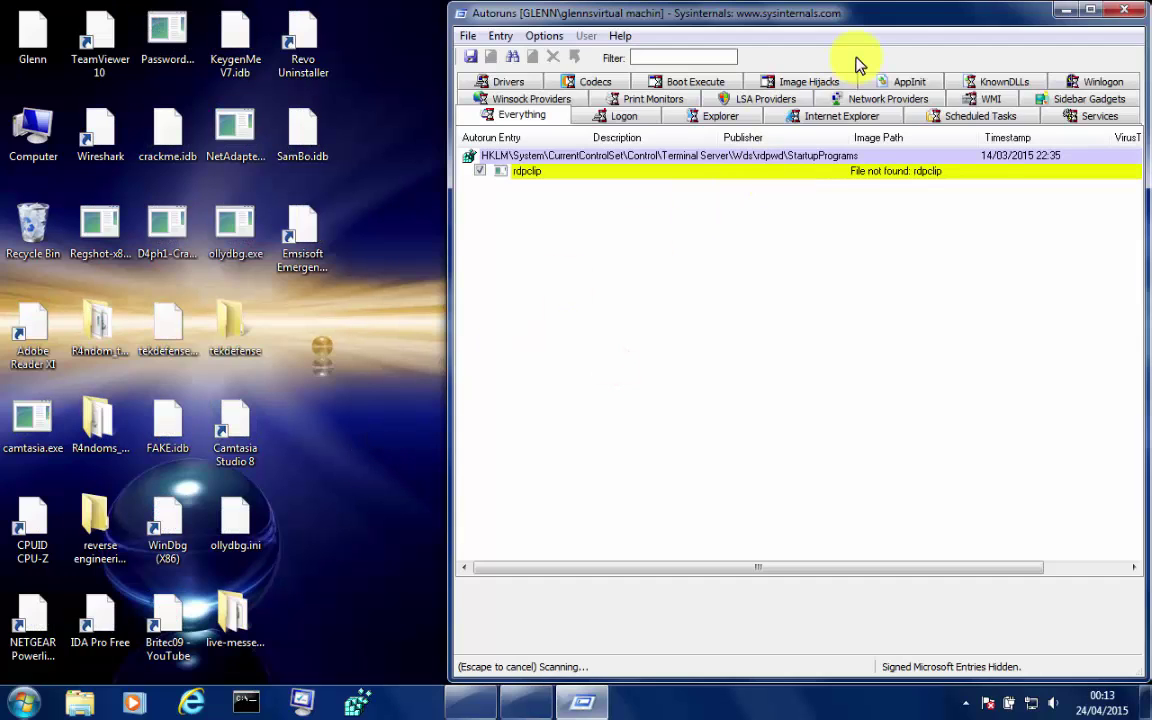
pyautogui.moveTo(823, 18); pyautogui.dragTo(500, 77)
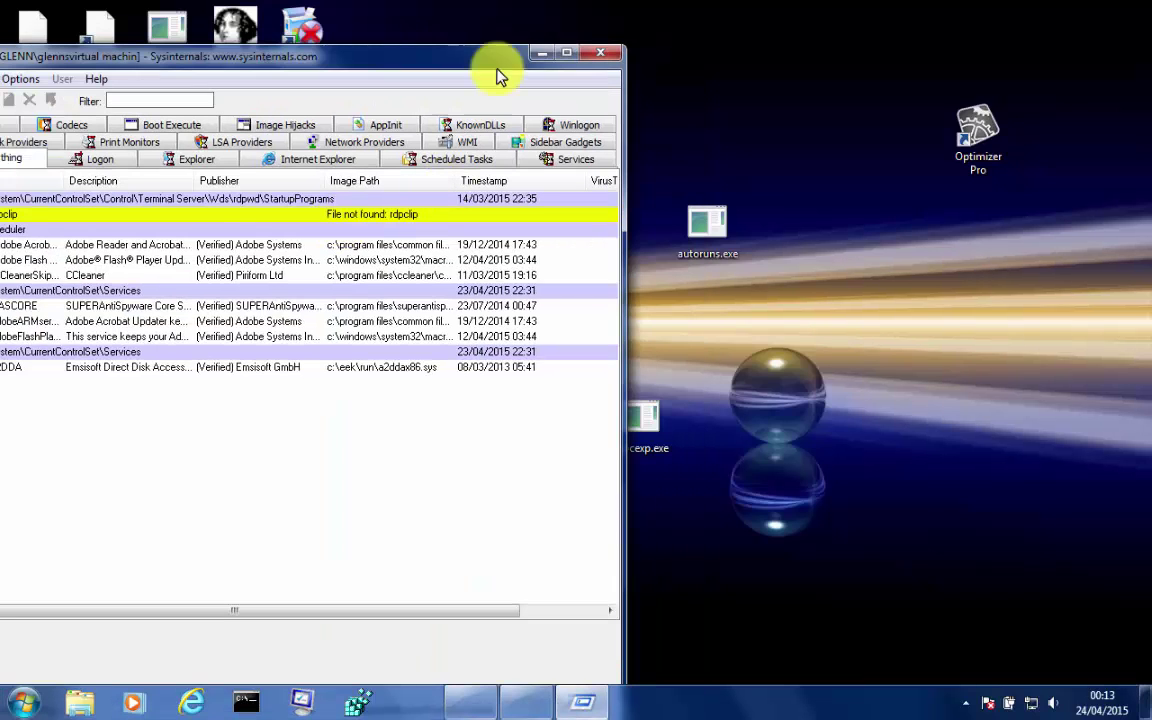
pyautogui.click(567, 52)
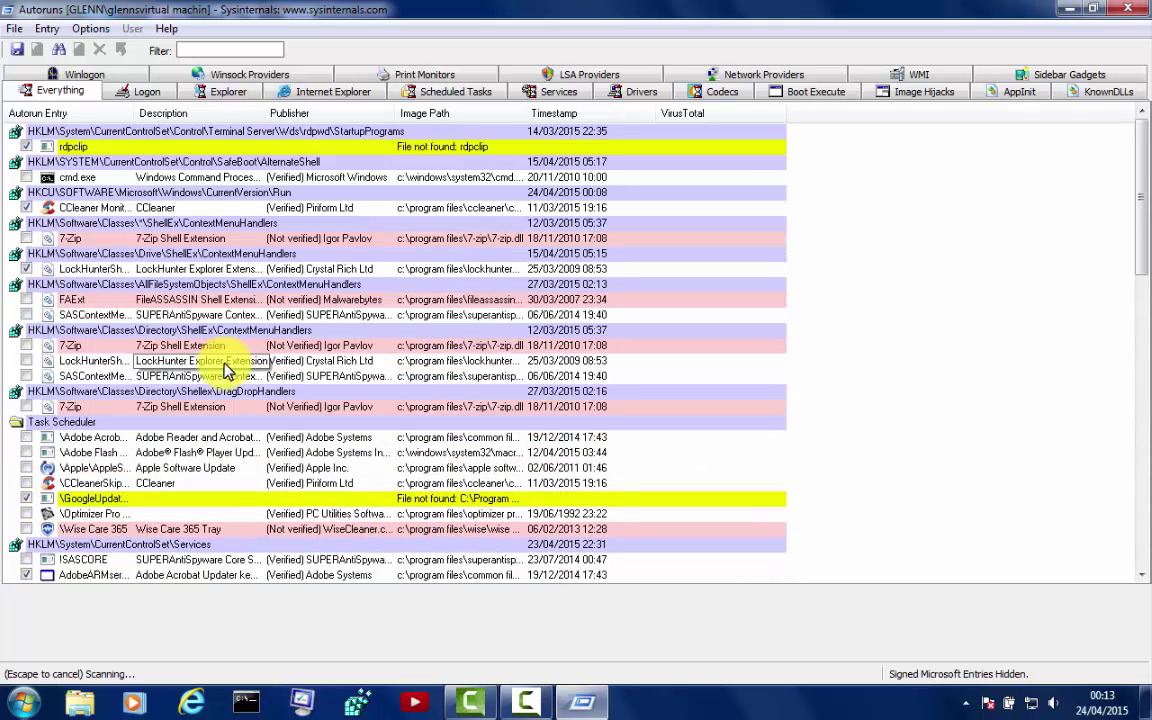
# Try again to delete the Optimizer Pro Schedule entry under Task Scheduler and close the error dialog
pyautogui.scroll(-3, 241, 369)
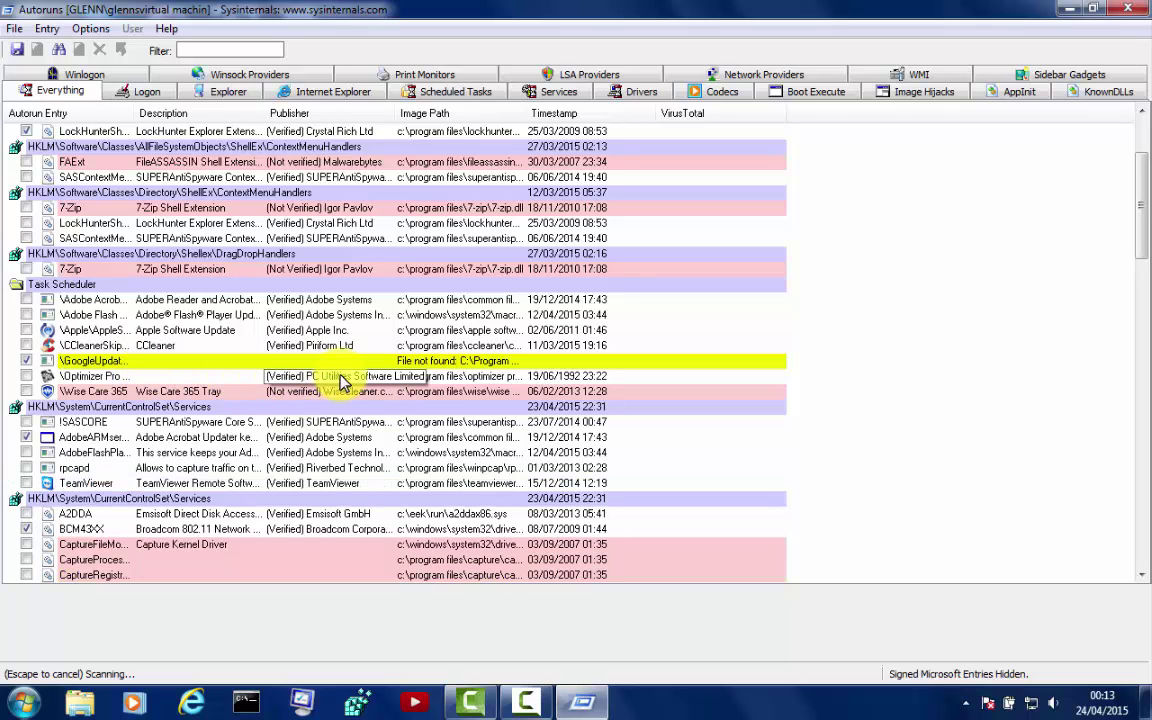
pyautogui.click(93, 377)
pyautogui.rightClick(93, 378)
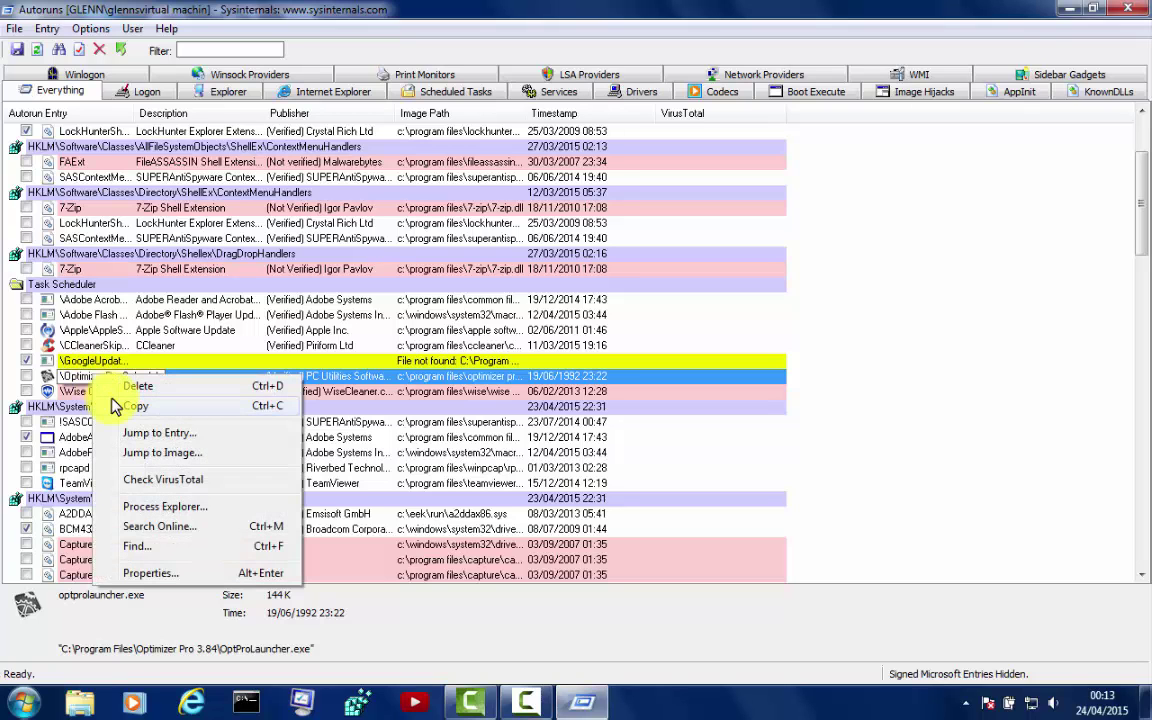
pyautogui.click(119, 388)
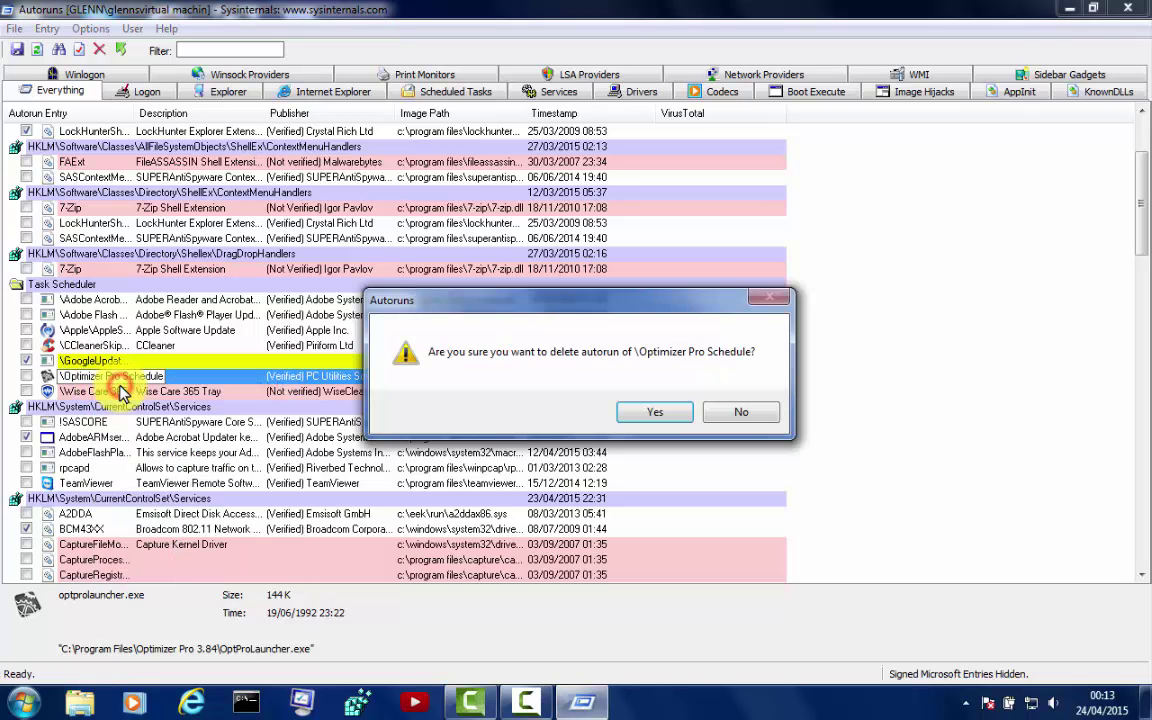
pyautogui.click(640, 411)
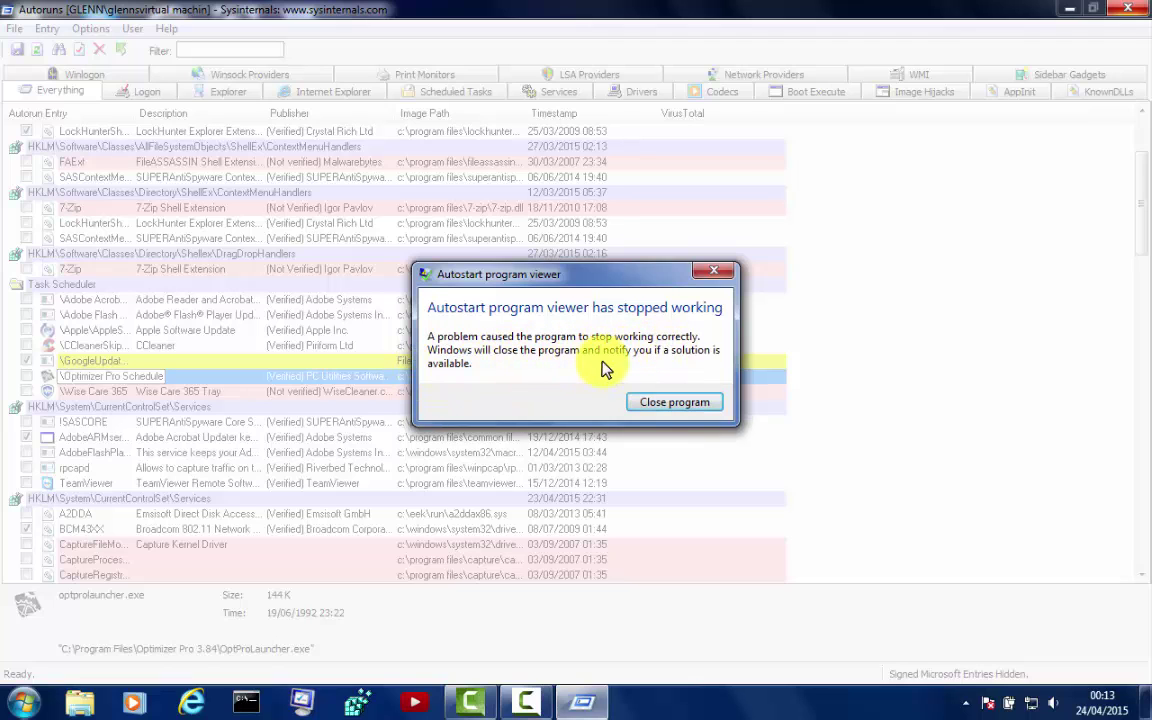
pyautogui.click(709, 273)
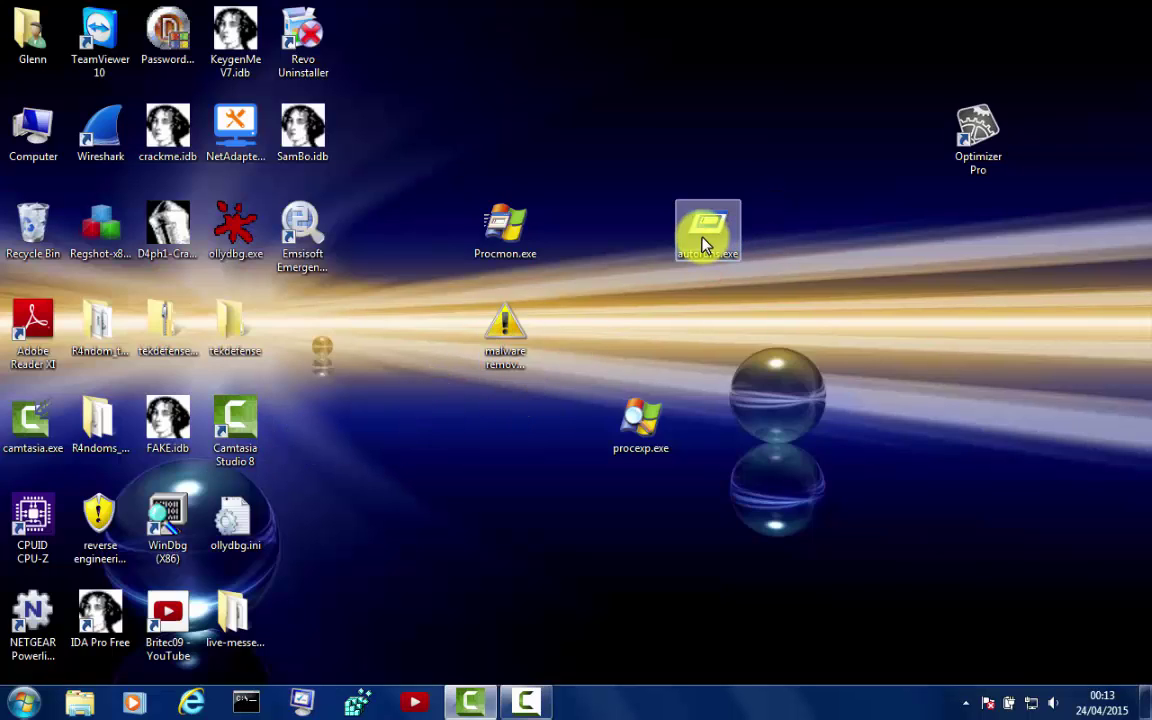
# Launch autoruns.exe from the desktop again, allow it to run and maximize its window
pyautogui.doubleClick(705, 240)
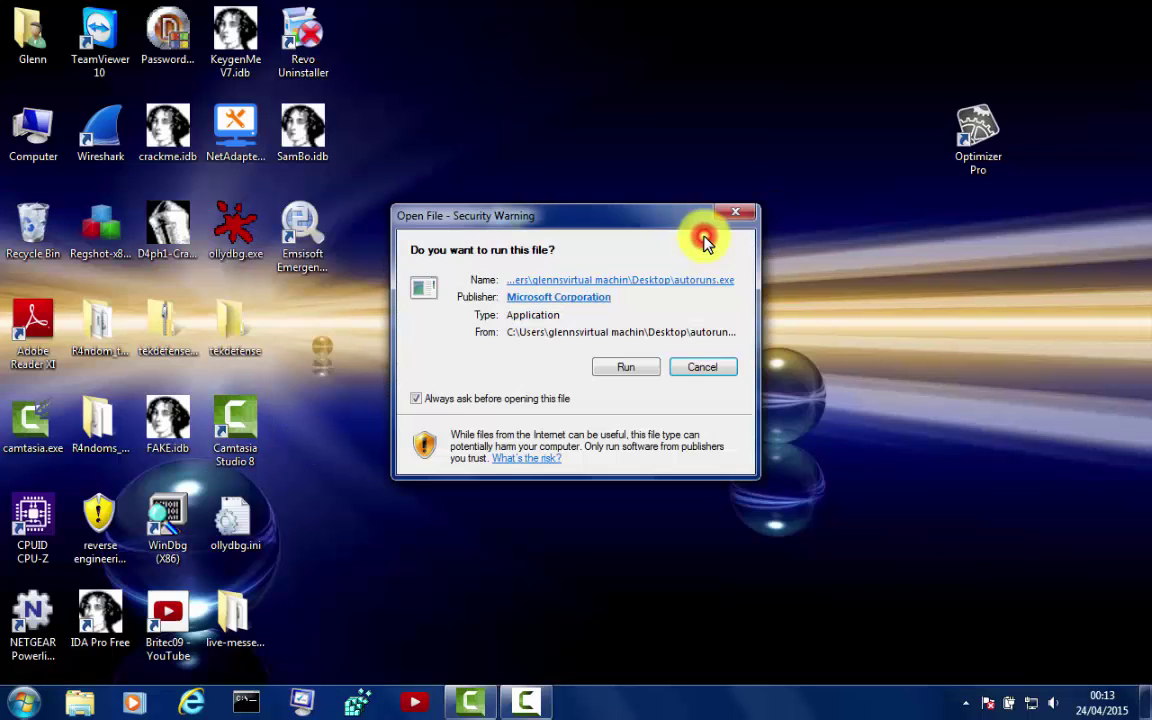
pyautogui.click(625, 367)
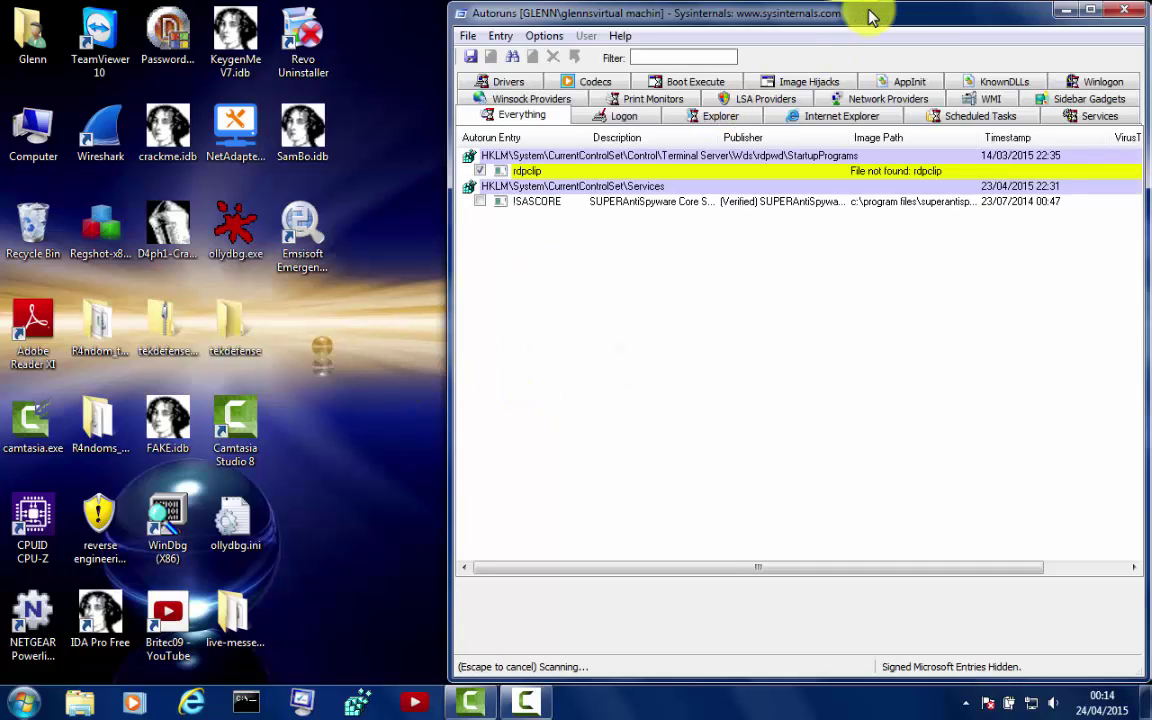
pyautogui.moveTo(882, 18); pyautogui.dragTo(517, 93)
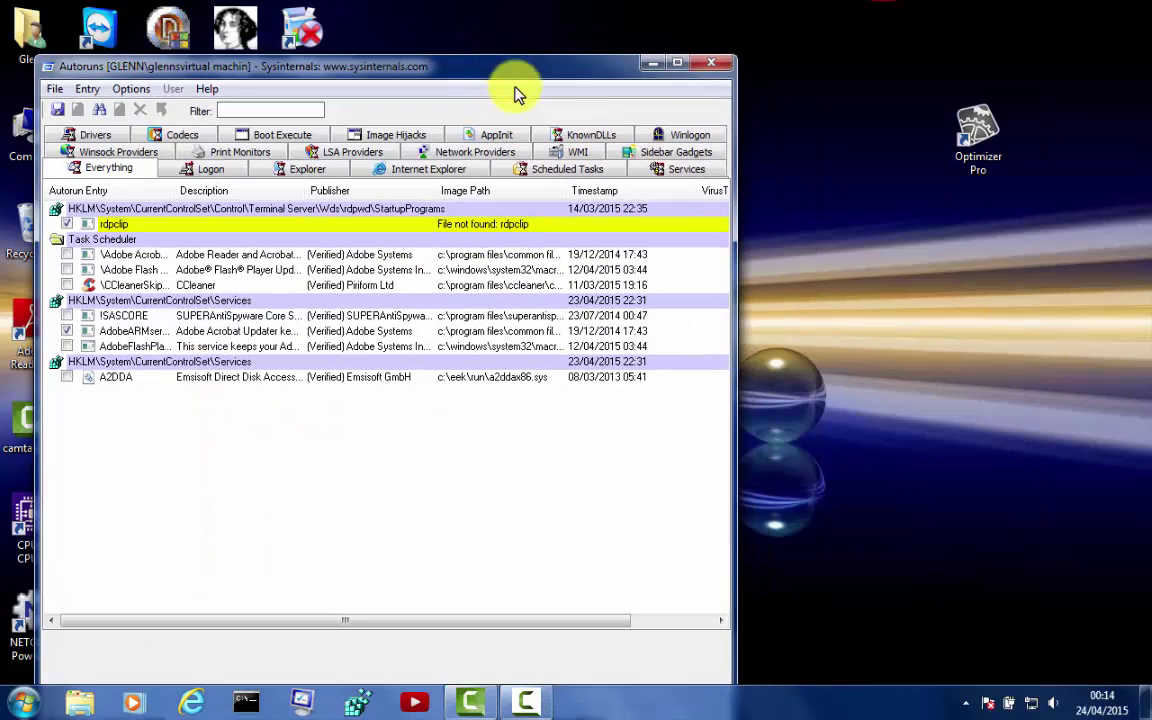
pyautogui.click(677, 63)
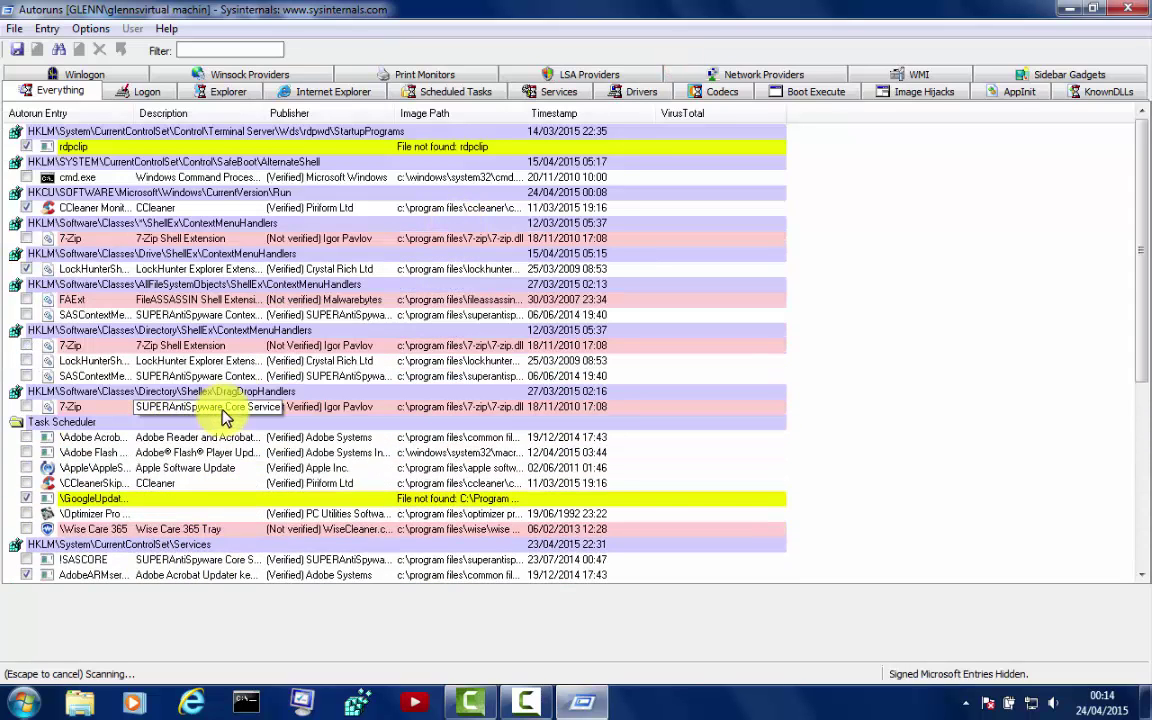
# Examine the full list of autorun entries for remaining Optimizer Pro items, including Task Scheduler, services, drivers and codecs
pyautogui.scroll(-2, 230, 405)
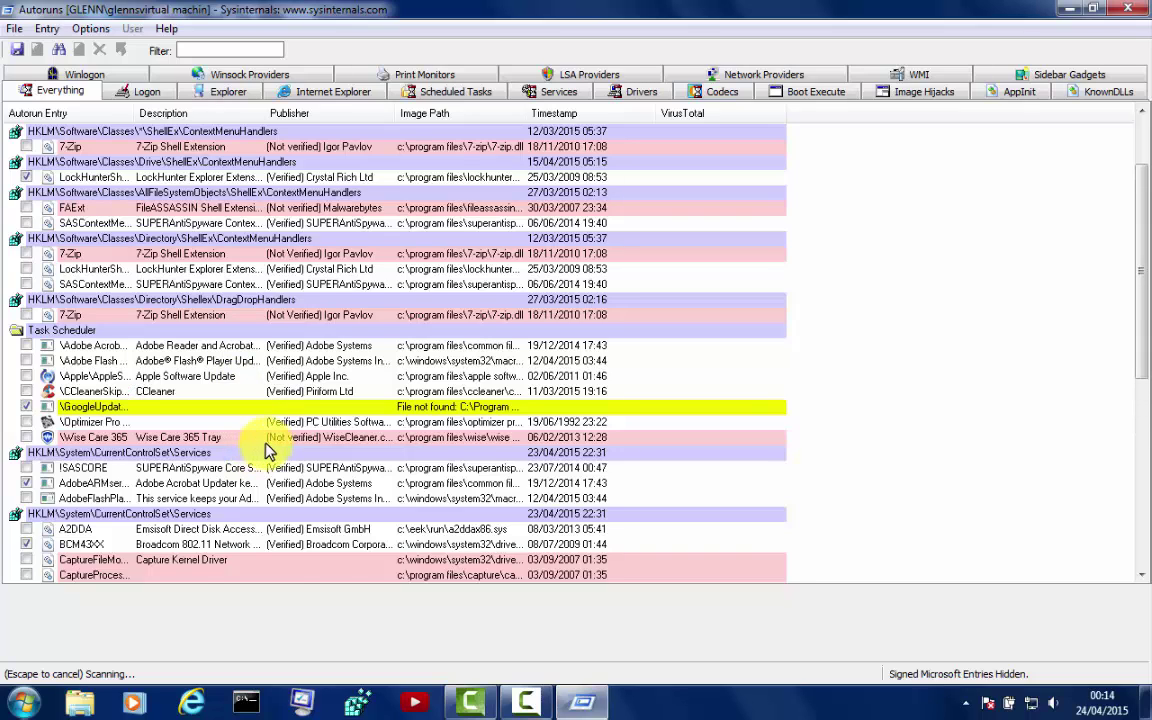
pyautogui.scroll(-1, 265, 415)
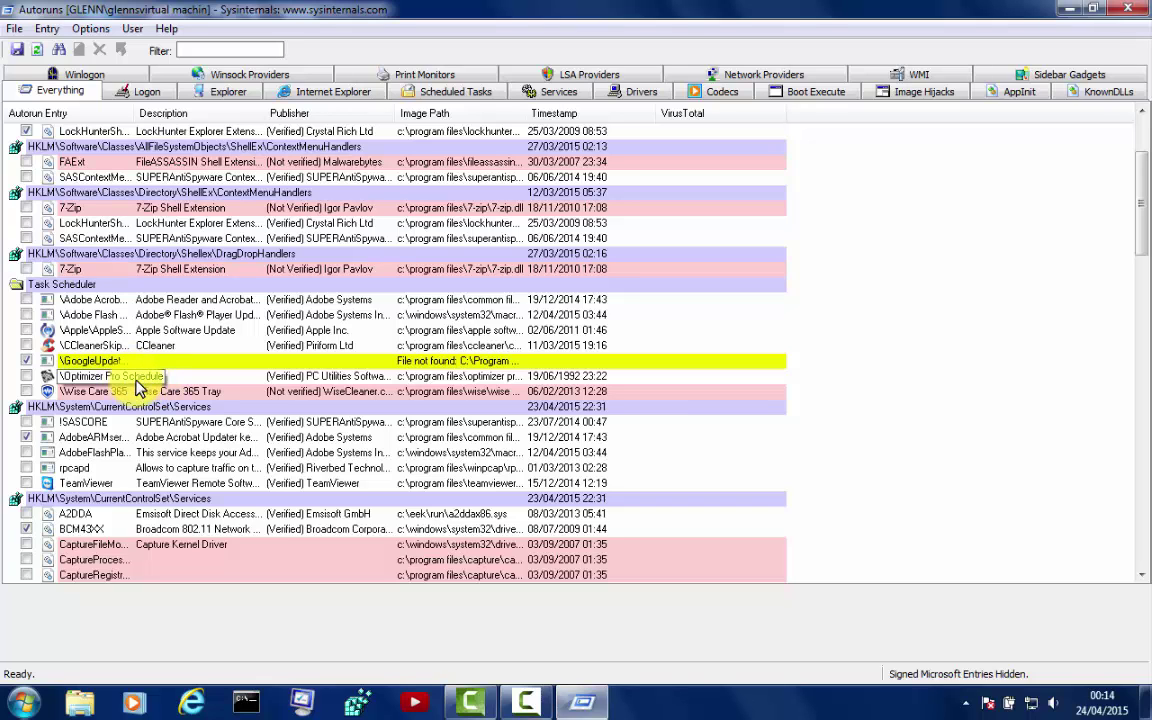
pyautogui.scroll(-4, 190, 403)
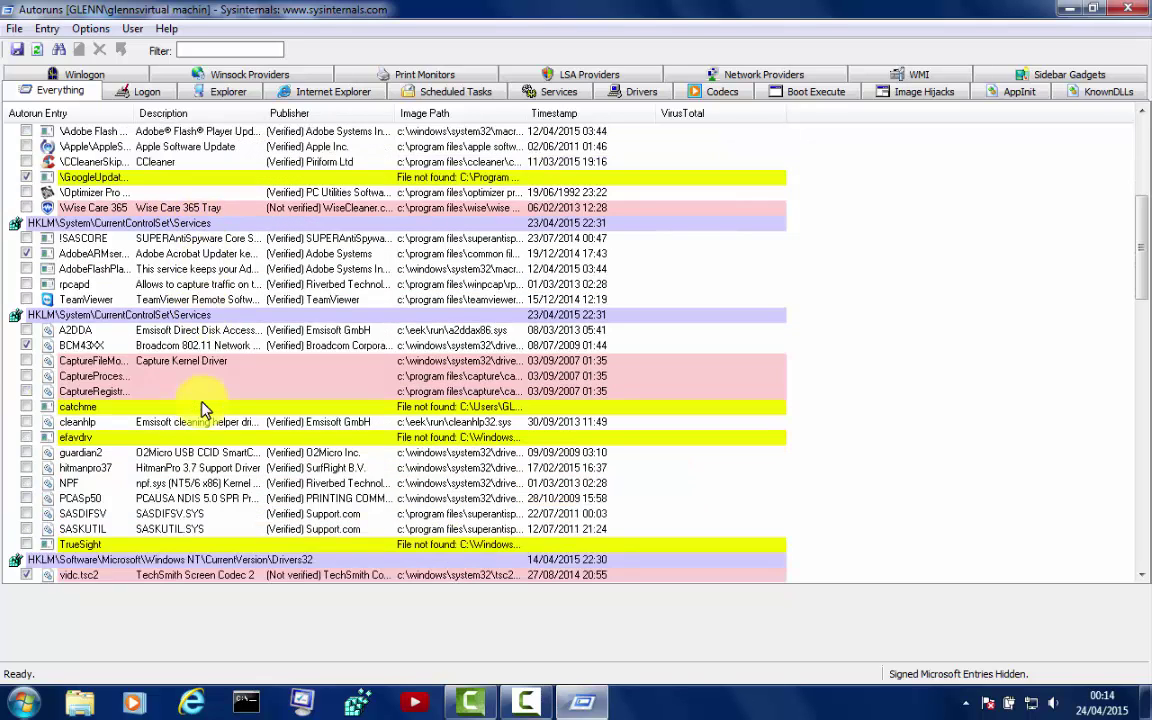
pyautogui.scroll(-4, 113, 374)
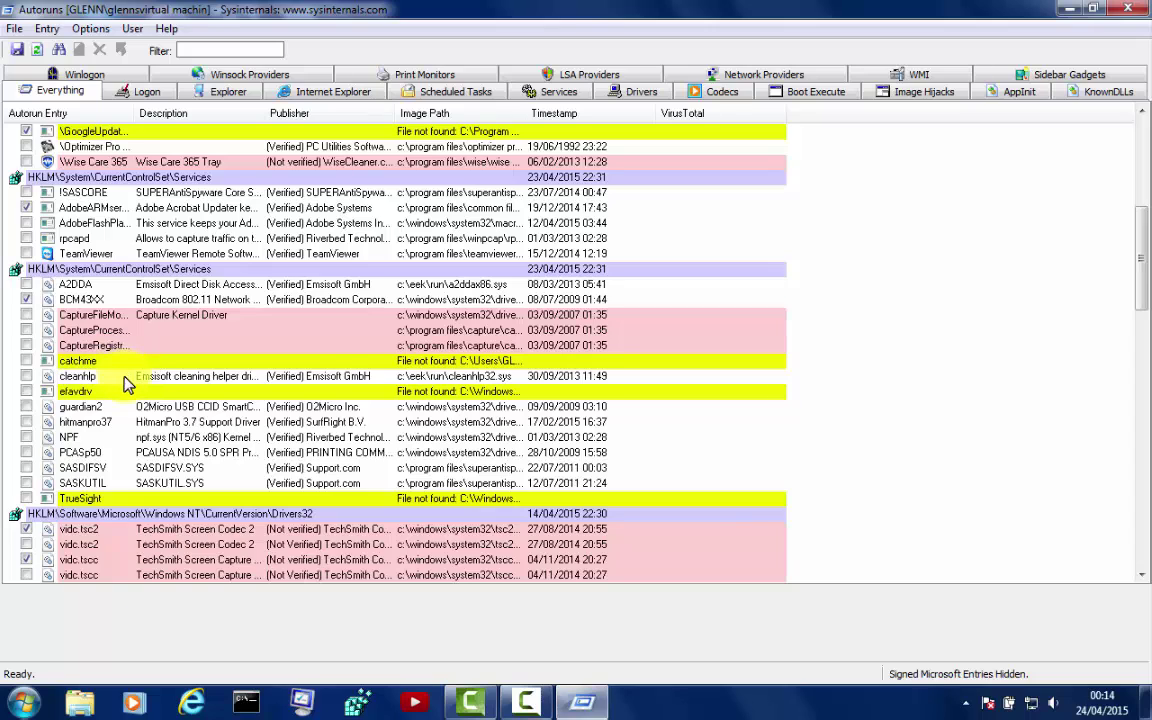
pyautogui.scroll(-12, 128, 386)
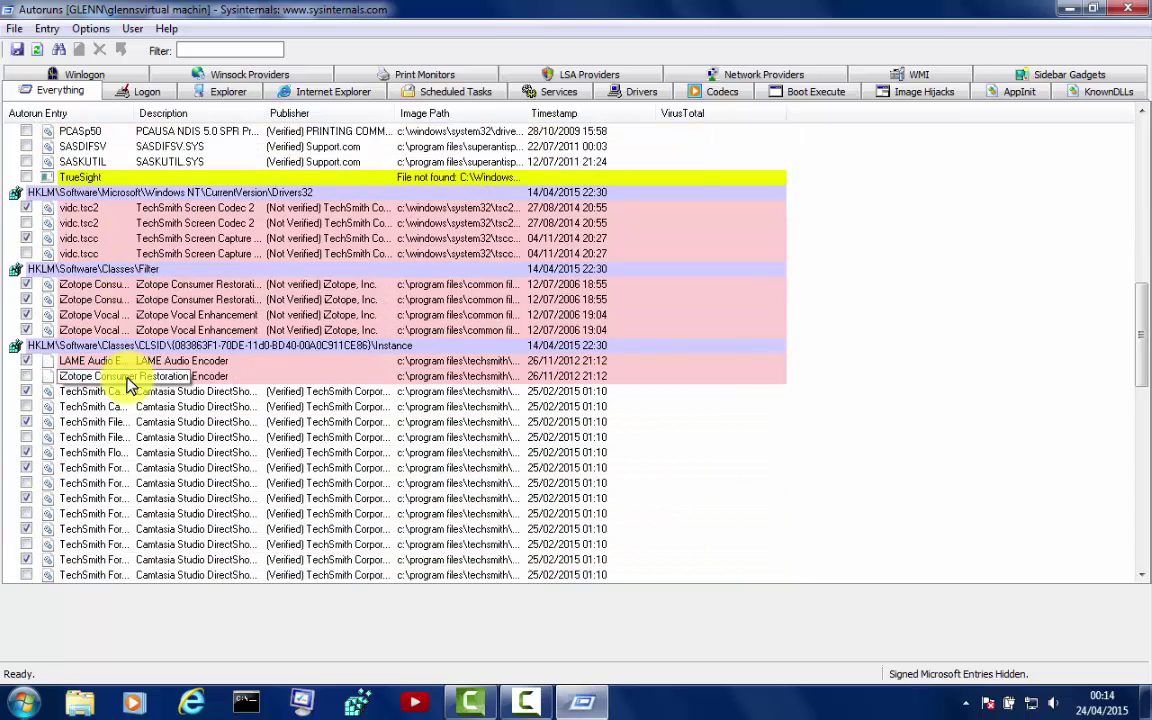
pyautogui.scroll(-2, 128, 380)
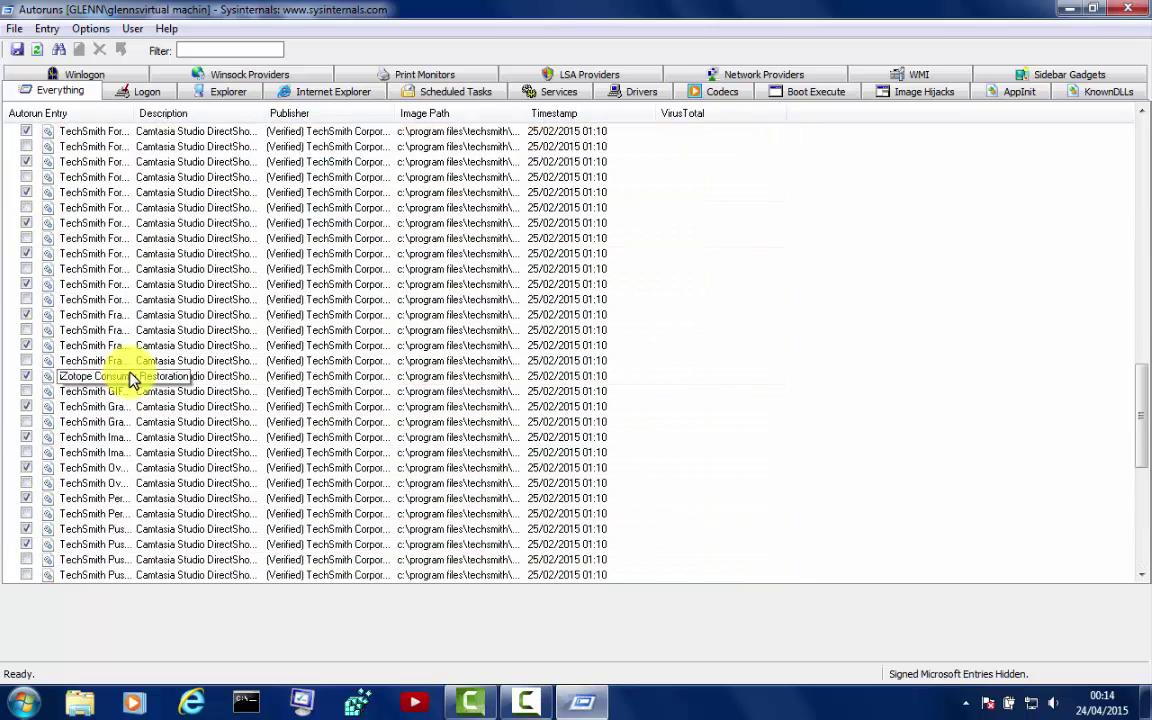
pyautogui.scroll(15, 128, 380)
pyautogui.scroll(5, 130, 378)
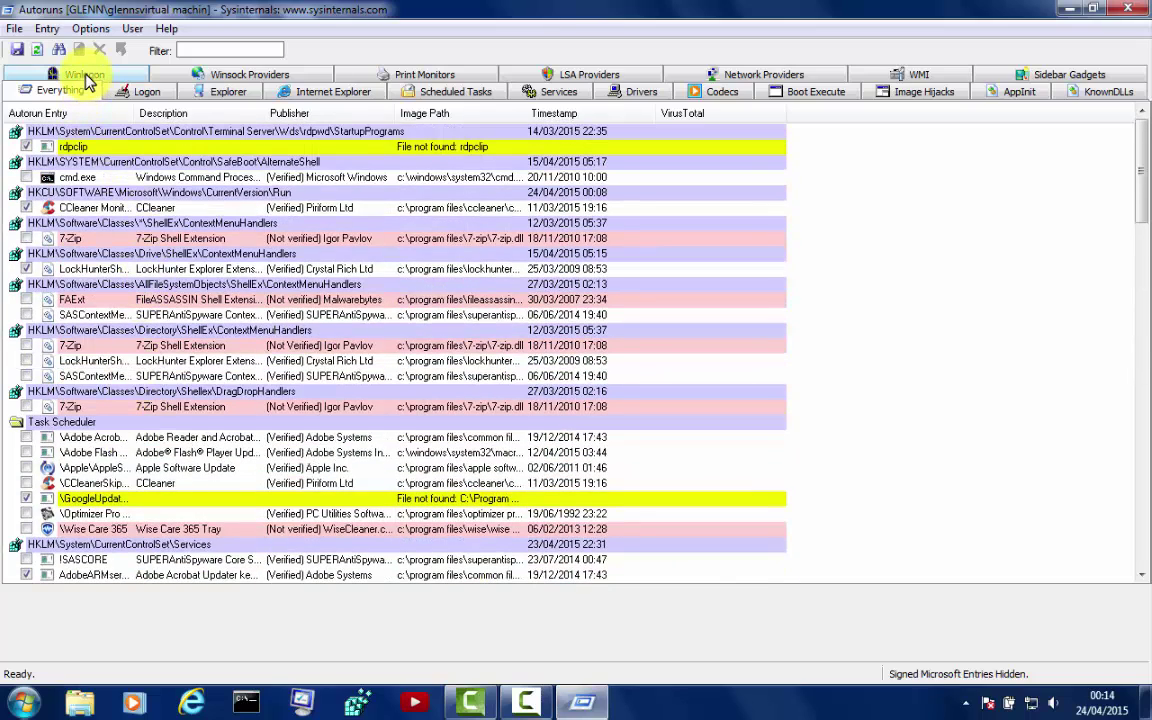
# Check the Explorer, Logon and Winsock Providers autorun categories, then return to the list of all entries
pyautogui.click(192, 93)
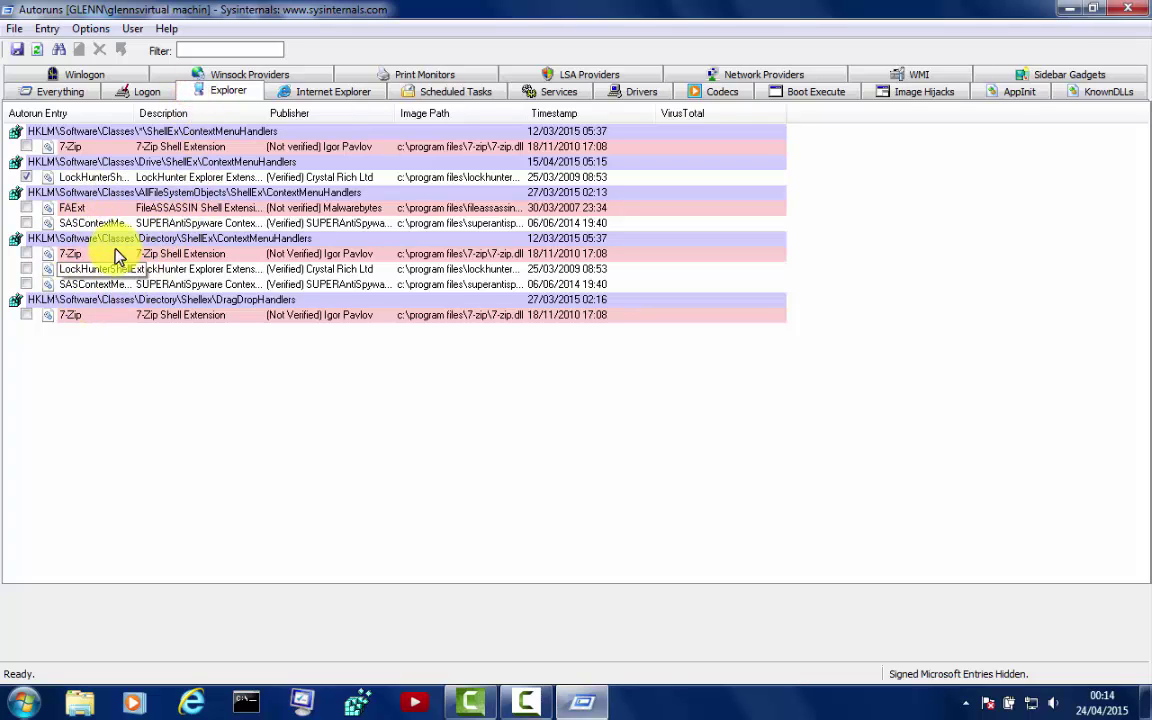
pyautogui.click(148, 92)
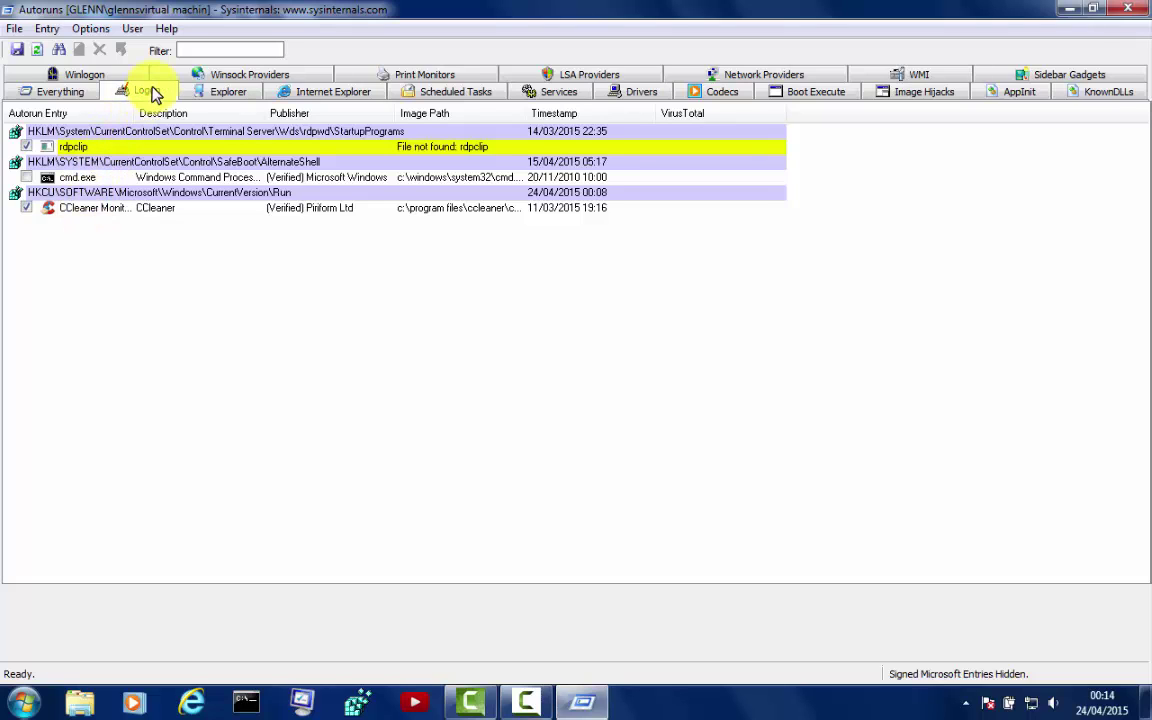
pyautogui.click(216, 74)
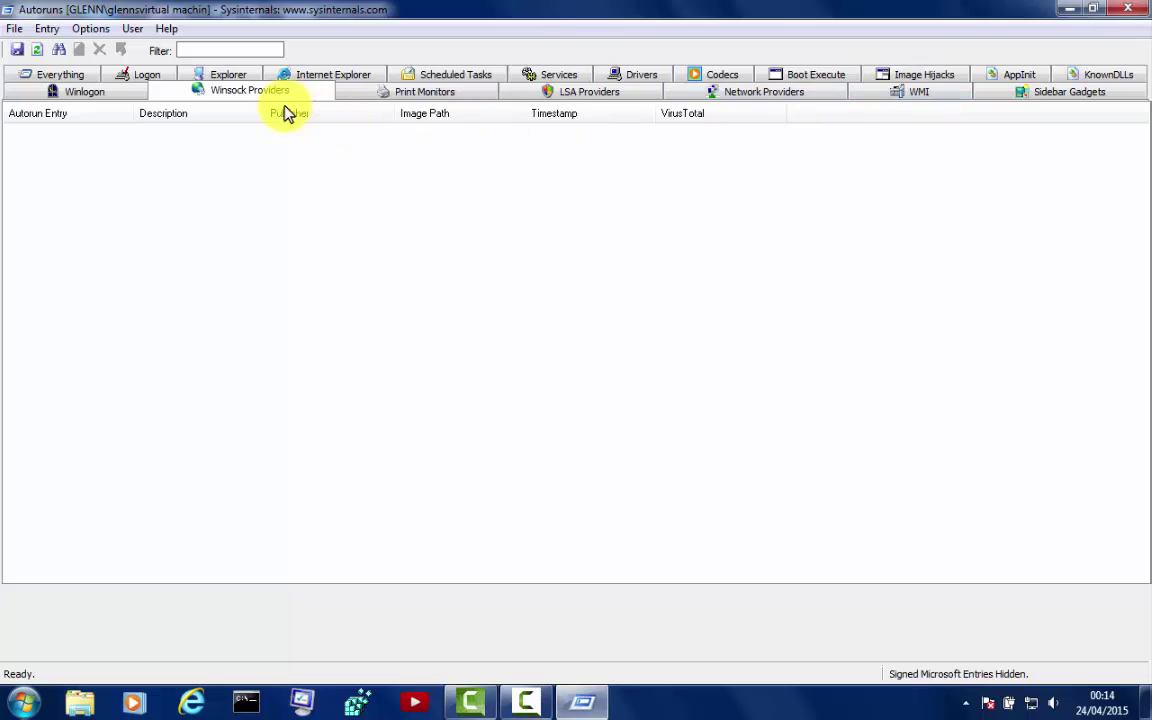
pyautogui.click(53, 70)
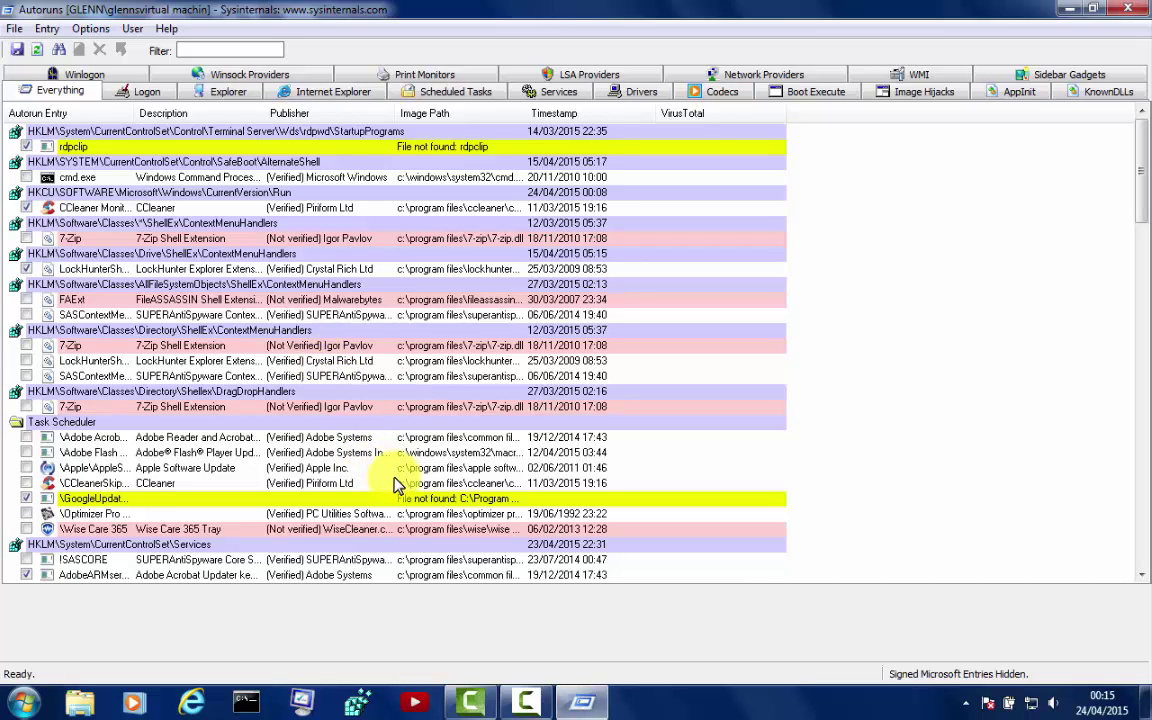
# Rescan the autorun entries, check the Task Scheduler section for Optimizer Pro Schedule, and close Autoruns
pyautogui.press('F5')
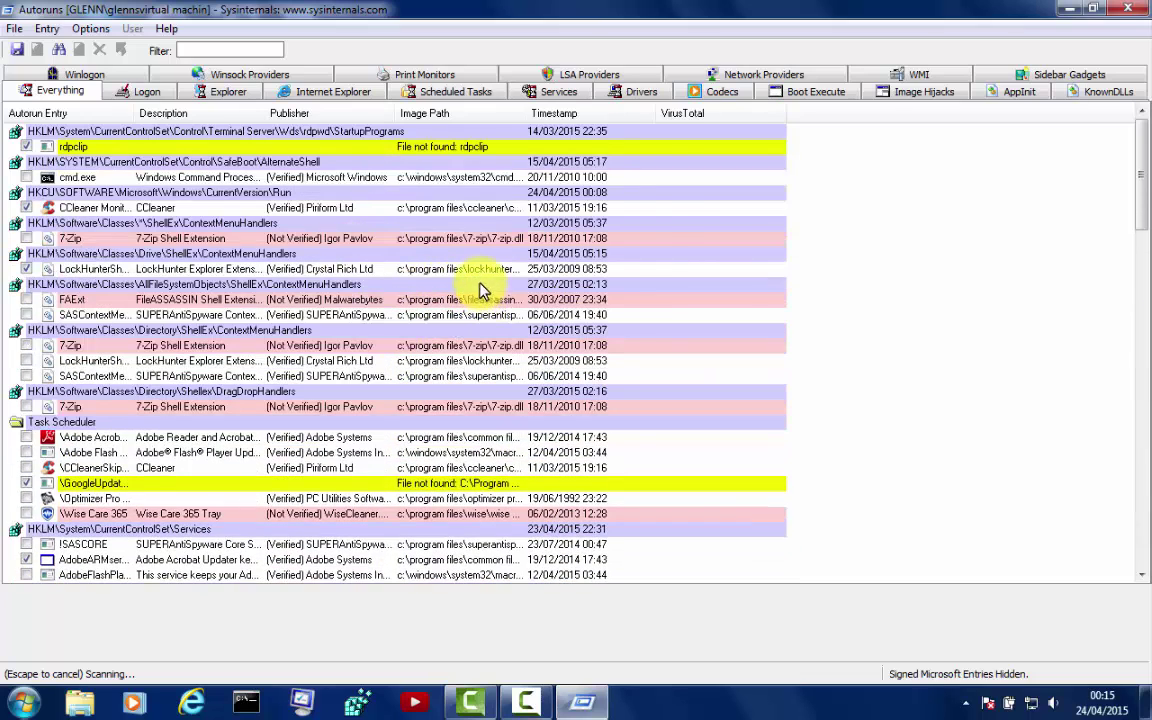
pyautogui.scroll(-2, 432, 320)
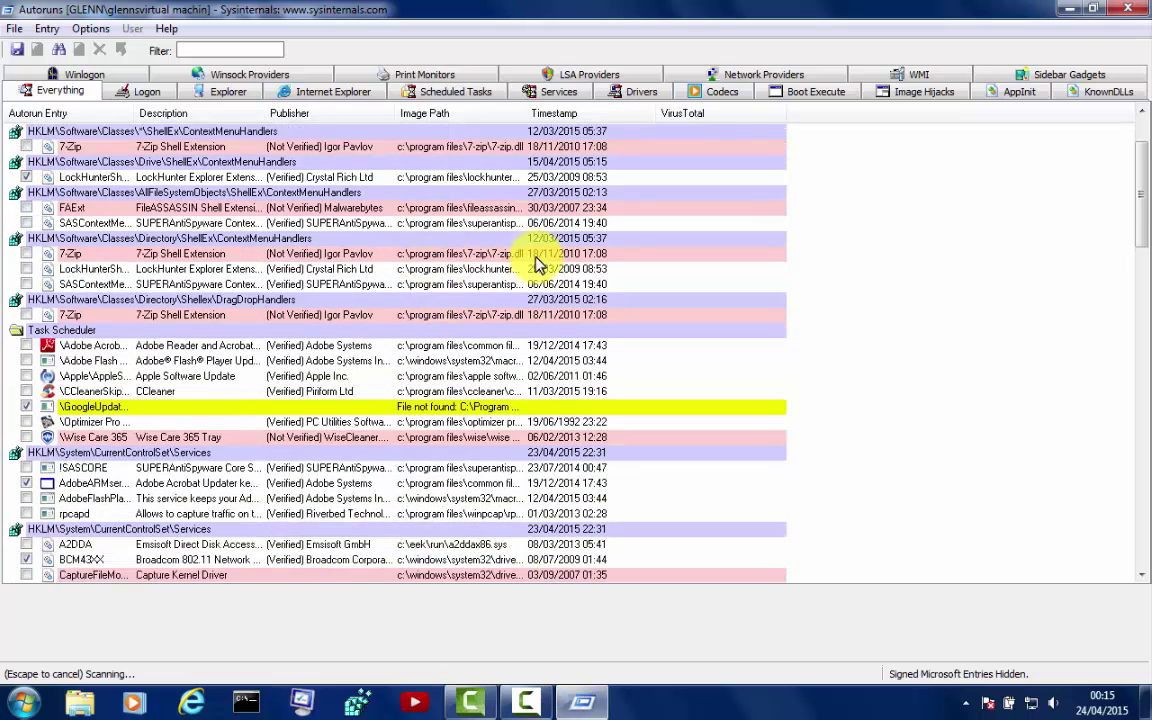
pyautogui.scroll(-1, 303, 311)
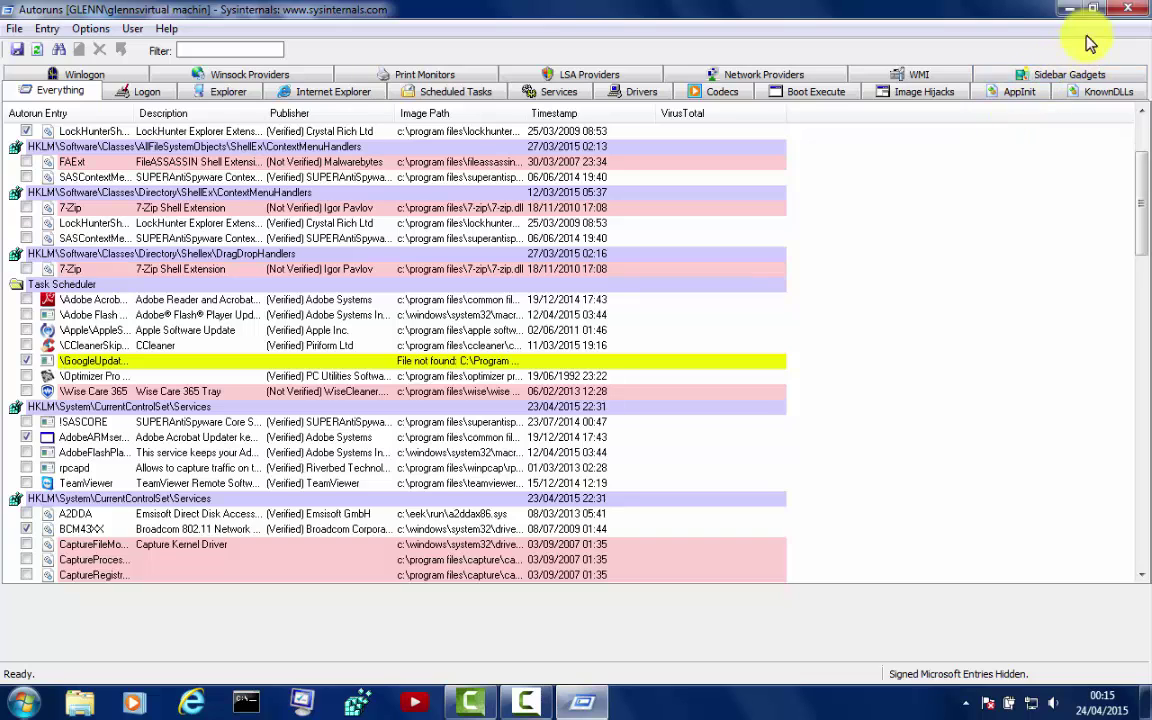
pyautogui.click(1124, 11)
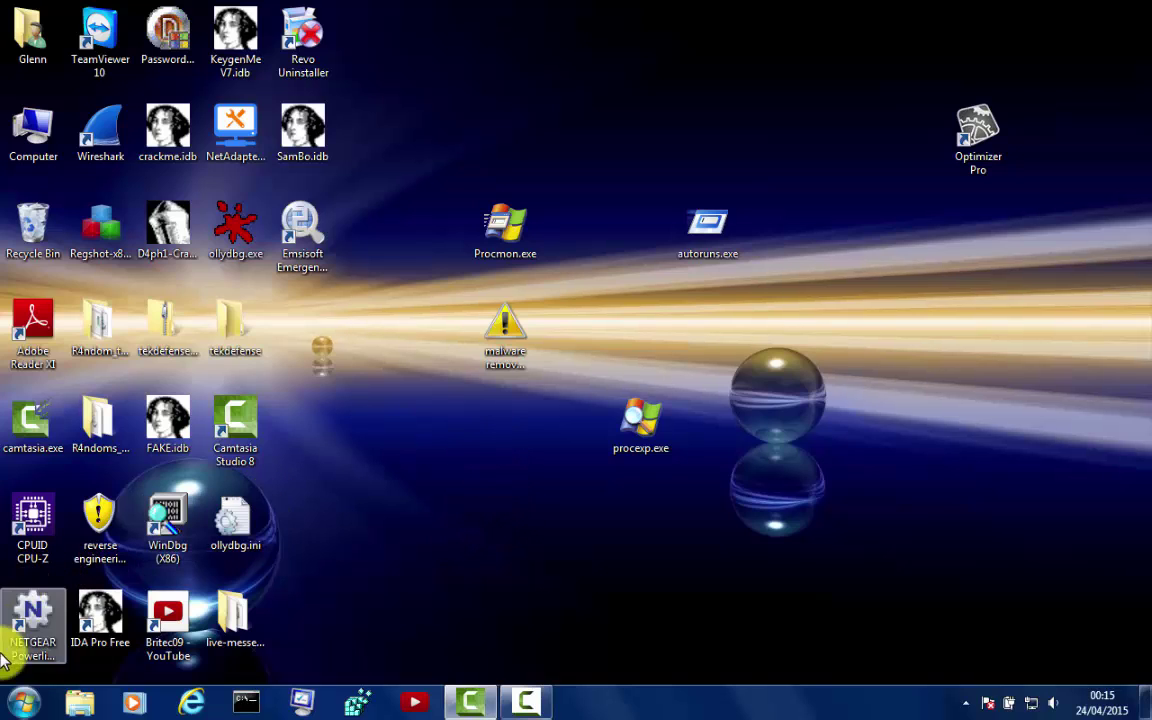
# Look through the full list of installed programs in the Start menu for an Optimizer Pro folder
pyautogui.click(27, 708)
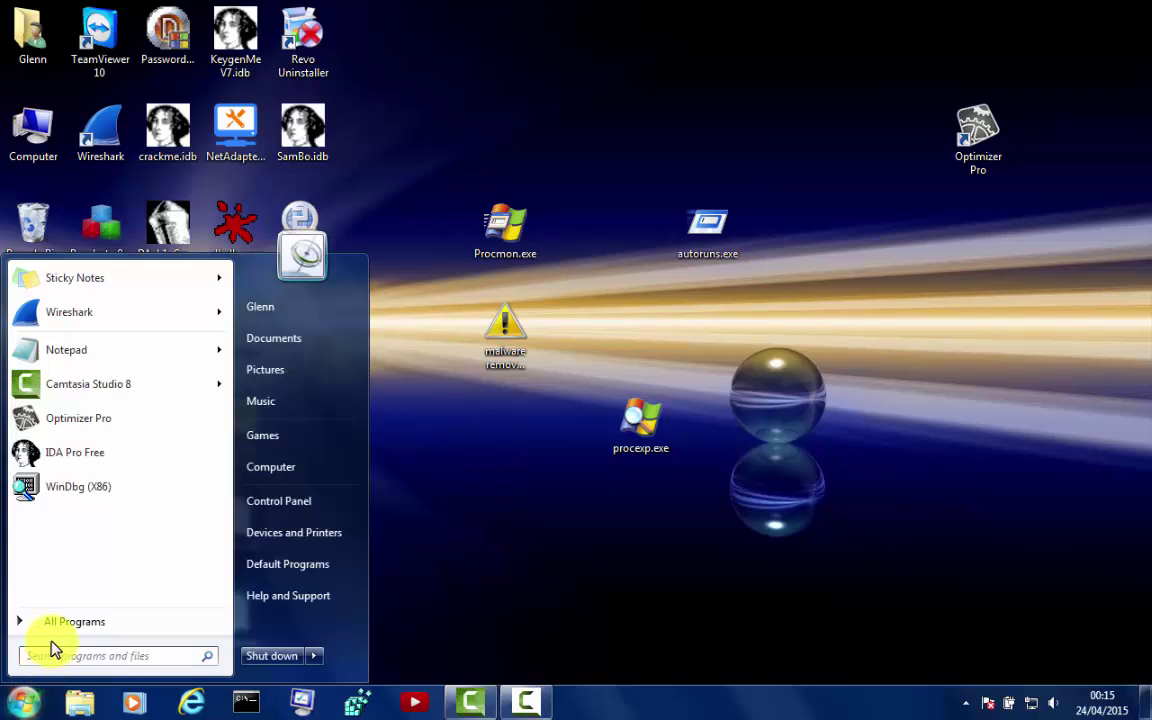
pyautogui.click(53, 627)
pyautogui.scroll(-5, 155, 500)
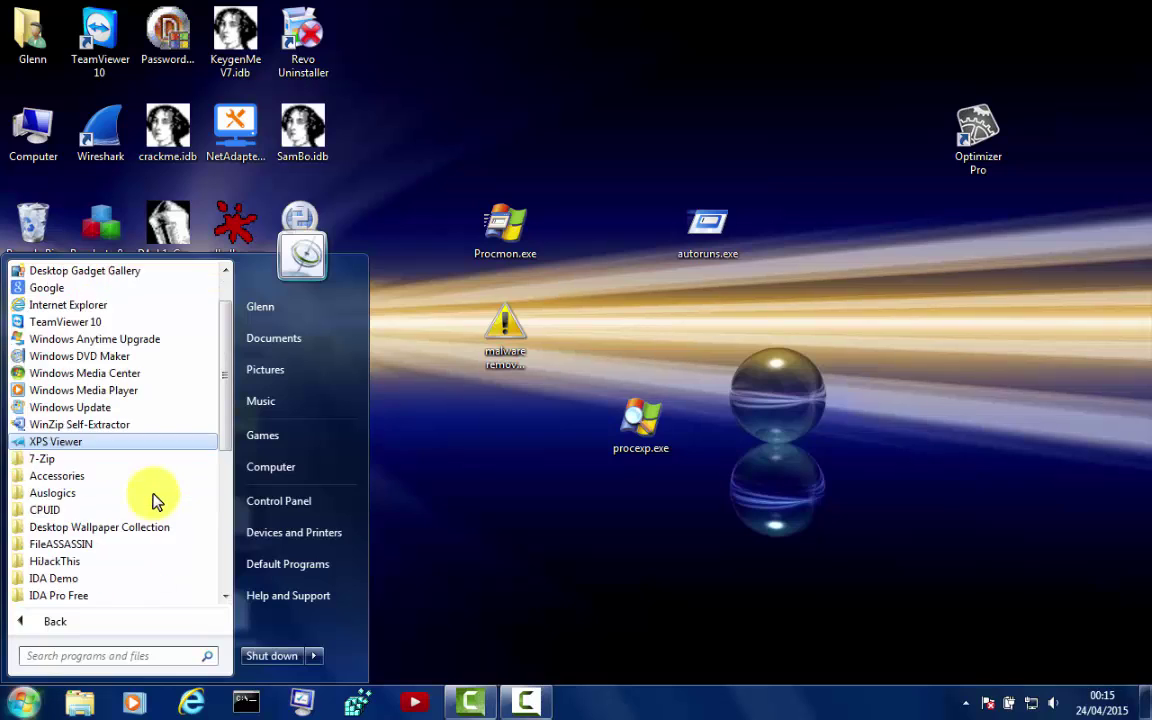
pyautogui.scroll(-2, 157, 485)
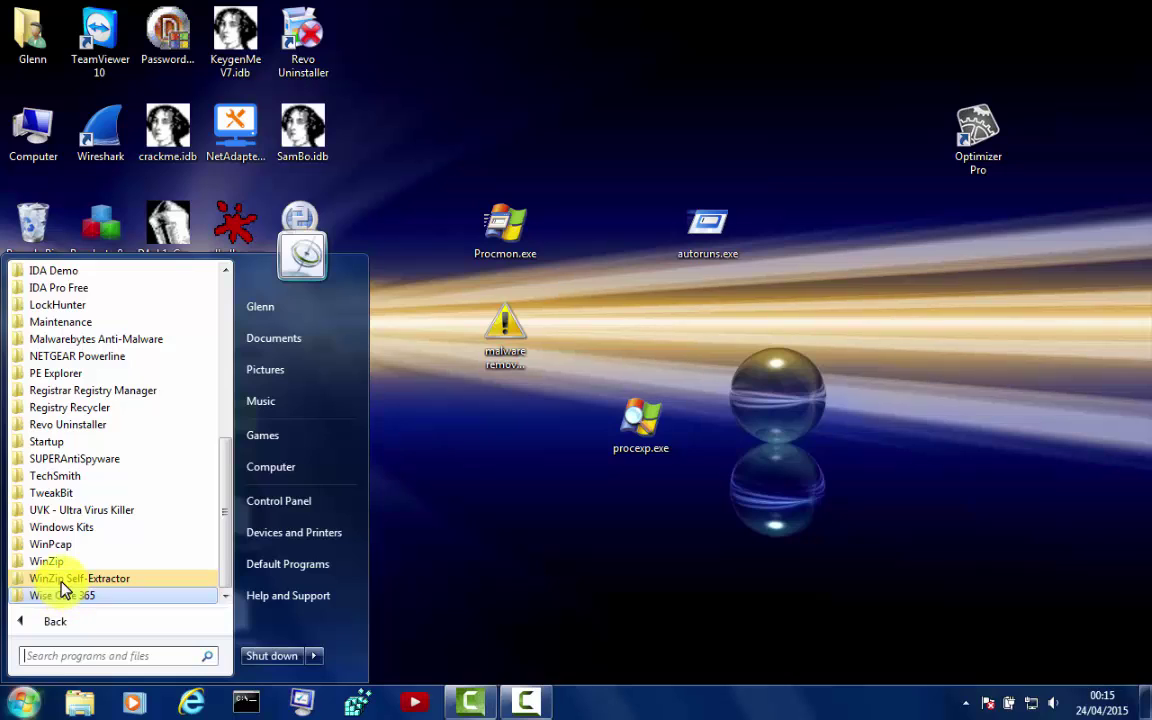
pyautogui.scroll(3, 62, 585)
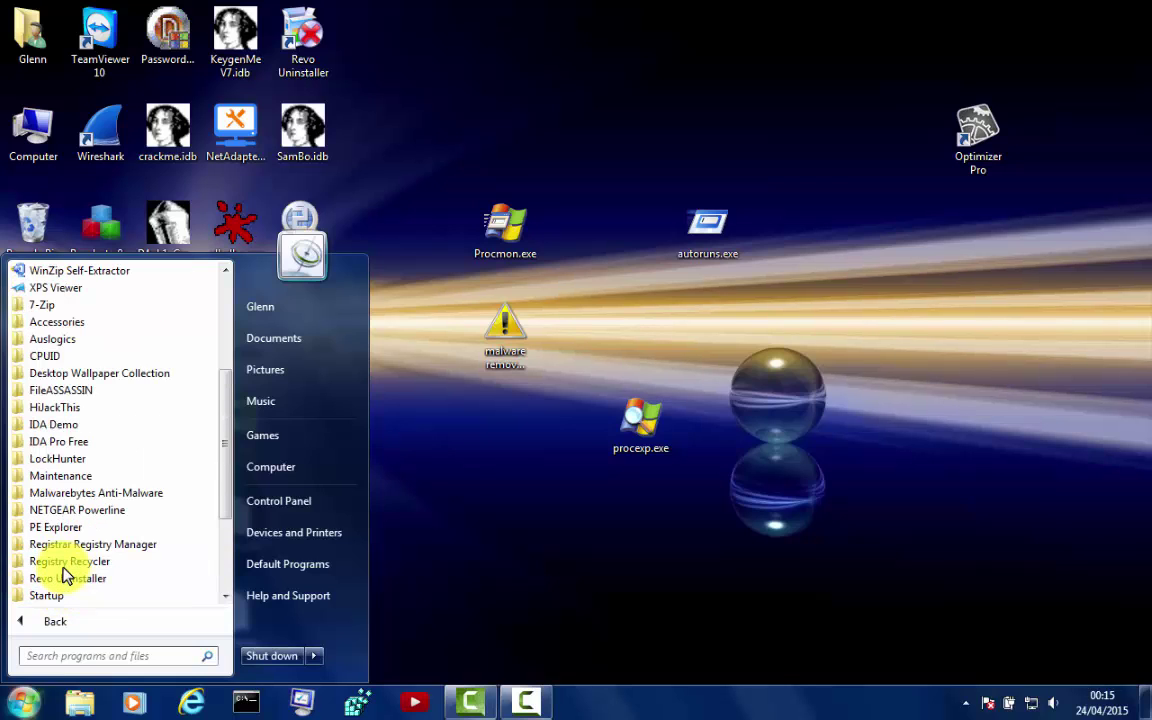
pyautogui.scroll(2, 63, 576)
pyautogui.scroll(2, 62, 575)
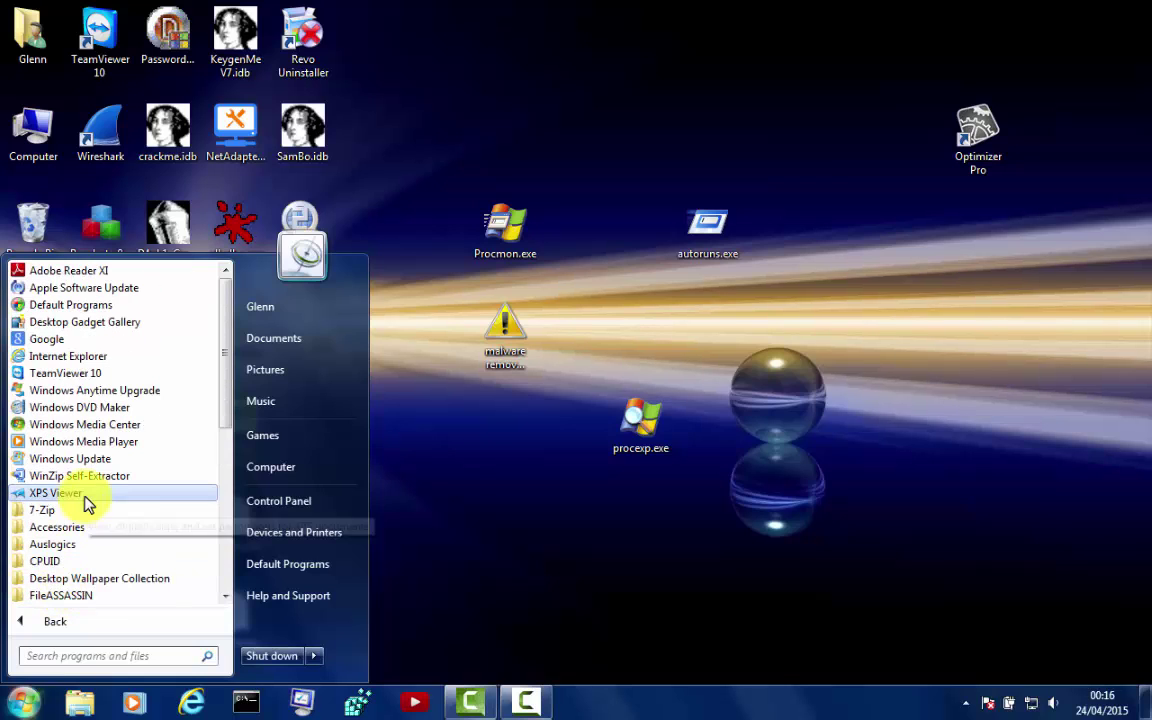
# Open the Program Files folder on Local Disk (C:) in Windows Explorer
pyautogui.click(270, 468)
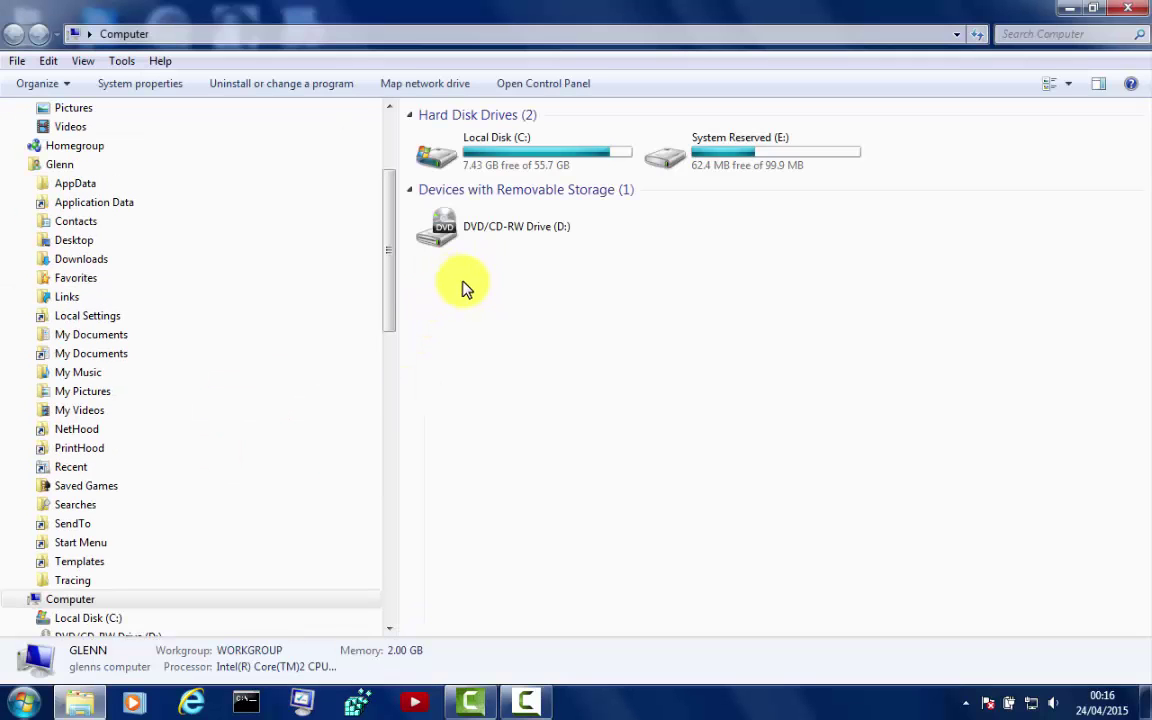
pyautogui.doubleClick(506, 158)
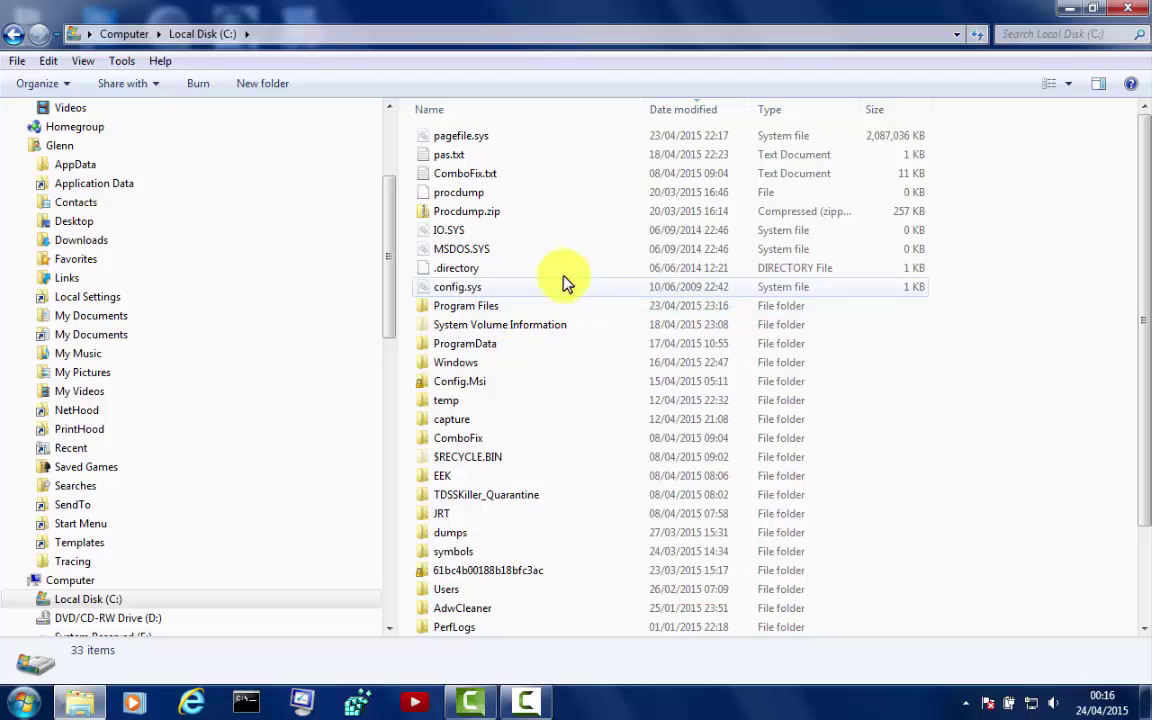
pyautogui.scroll(-1, 510, 315)
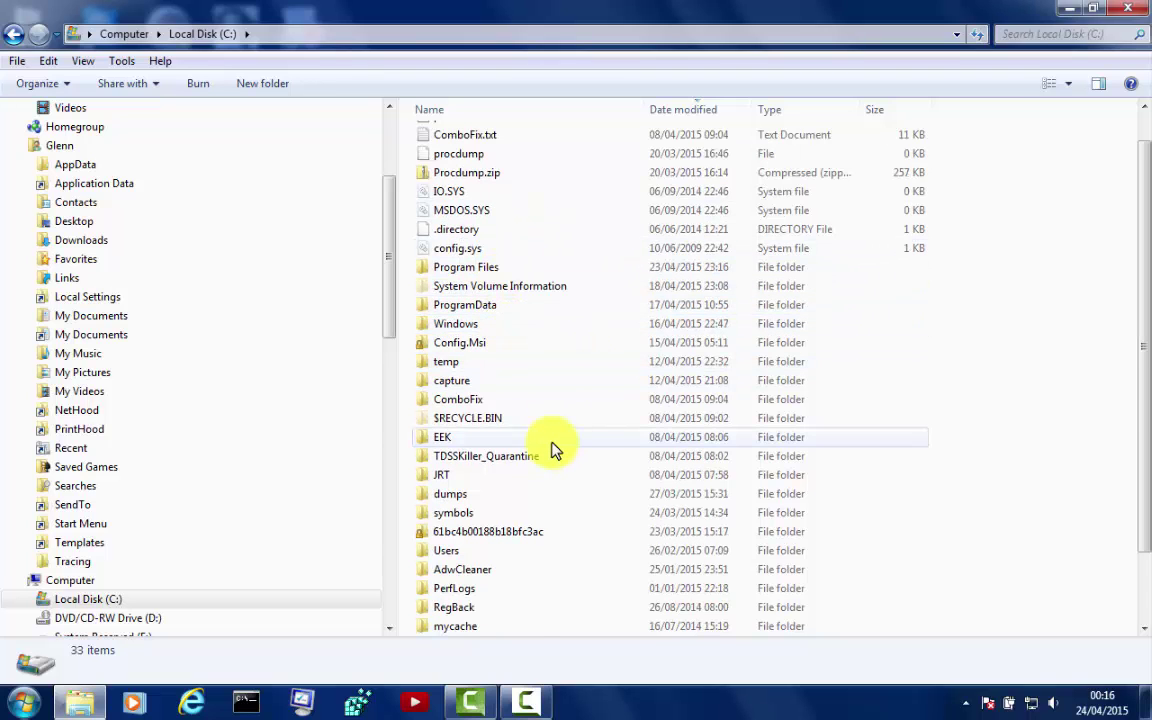
pyautogui.scroll(-2, 550, 443)
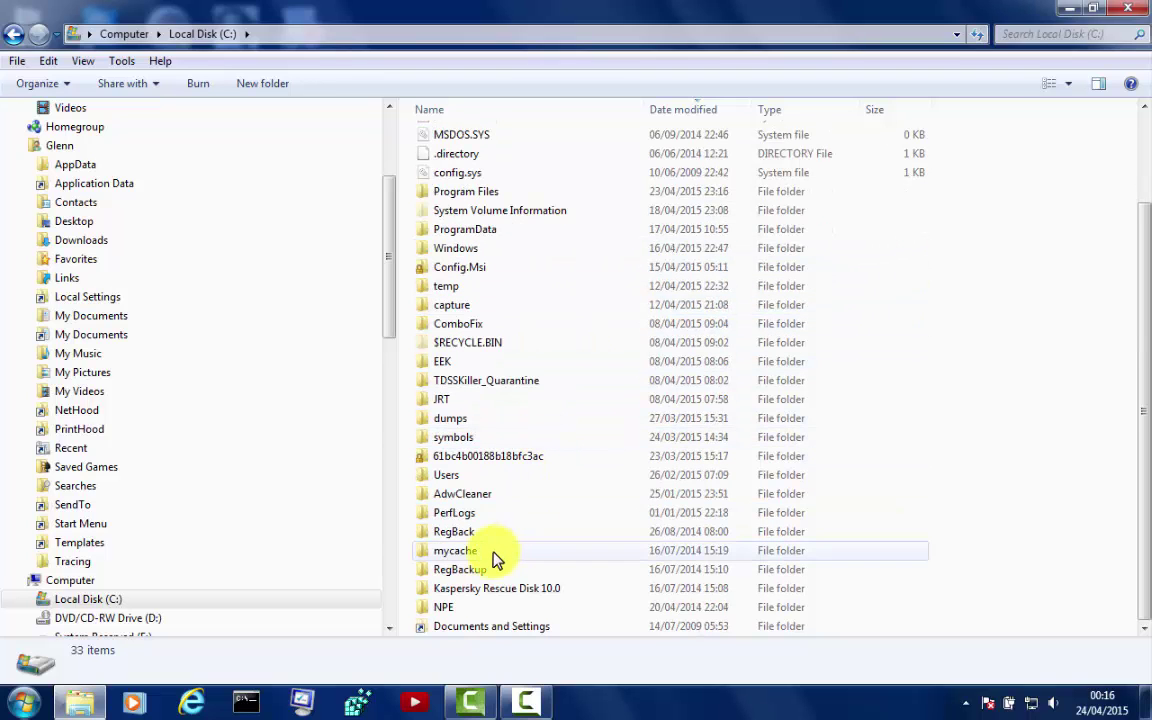
pyautogui.scroll(2, 488, 536)
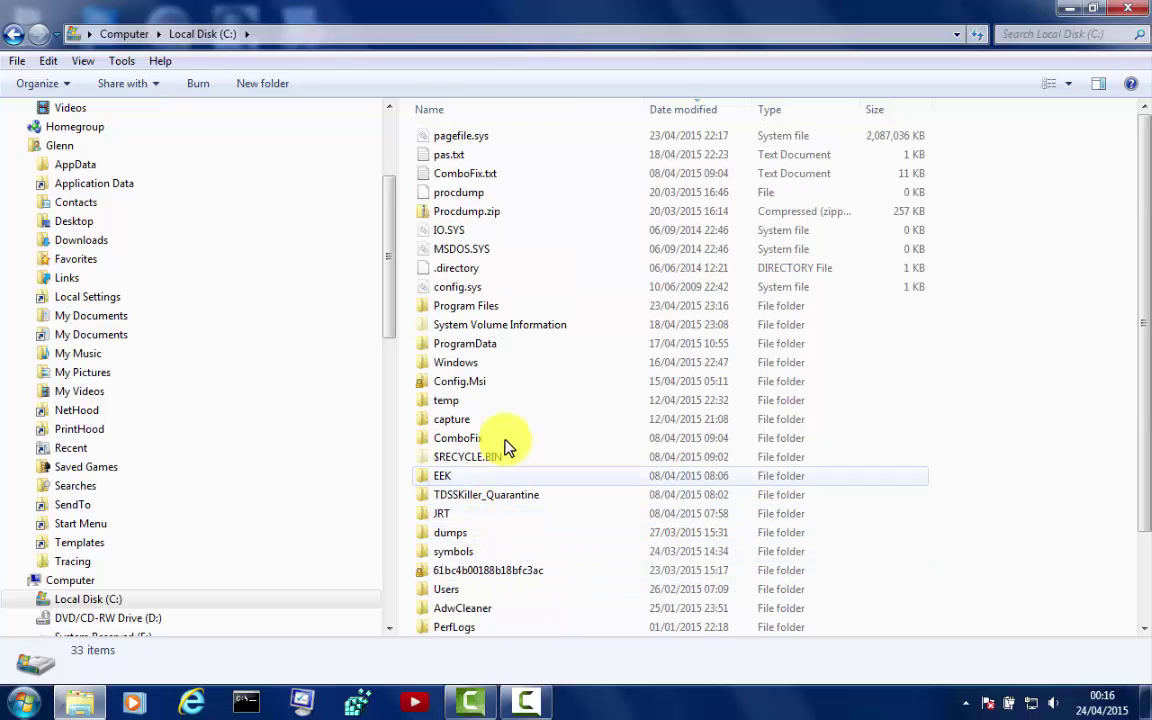
pyautogui.scroll(-1, 516, 445)
pyautogui.scroll(-2, 518, 456)
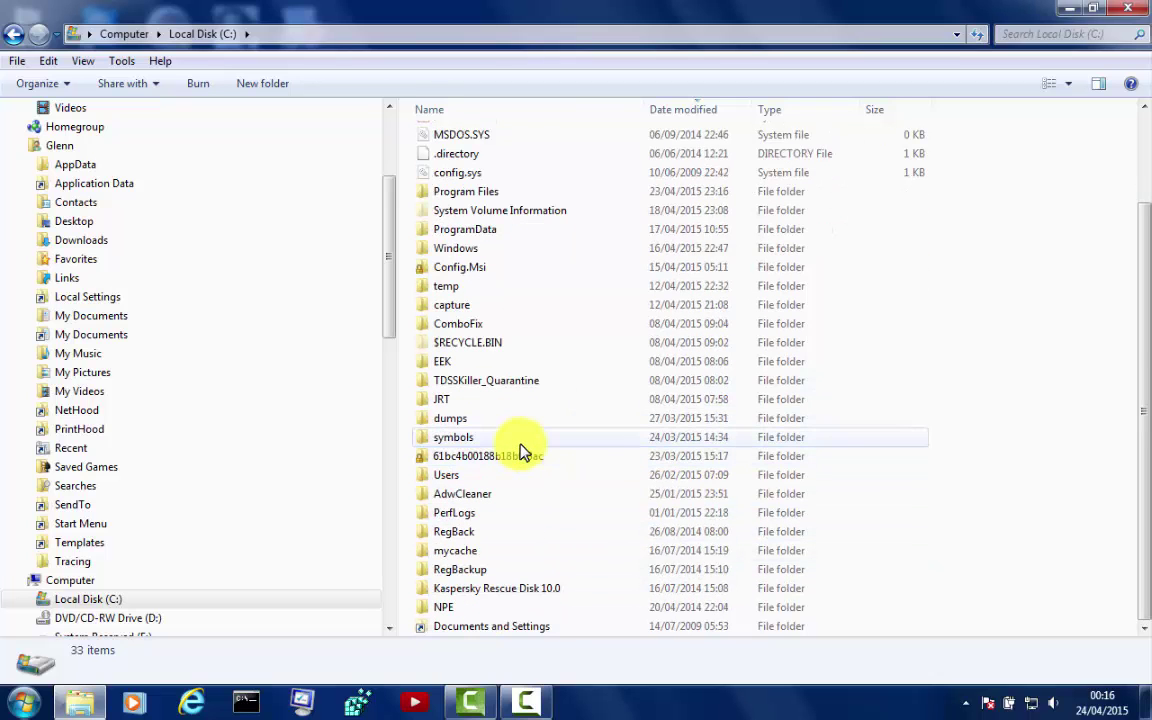
pyautogui.scroll(1, 478, 422)
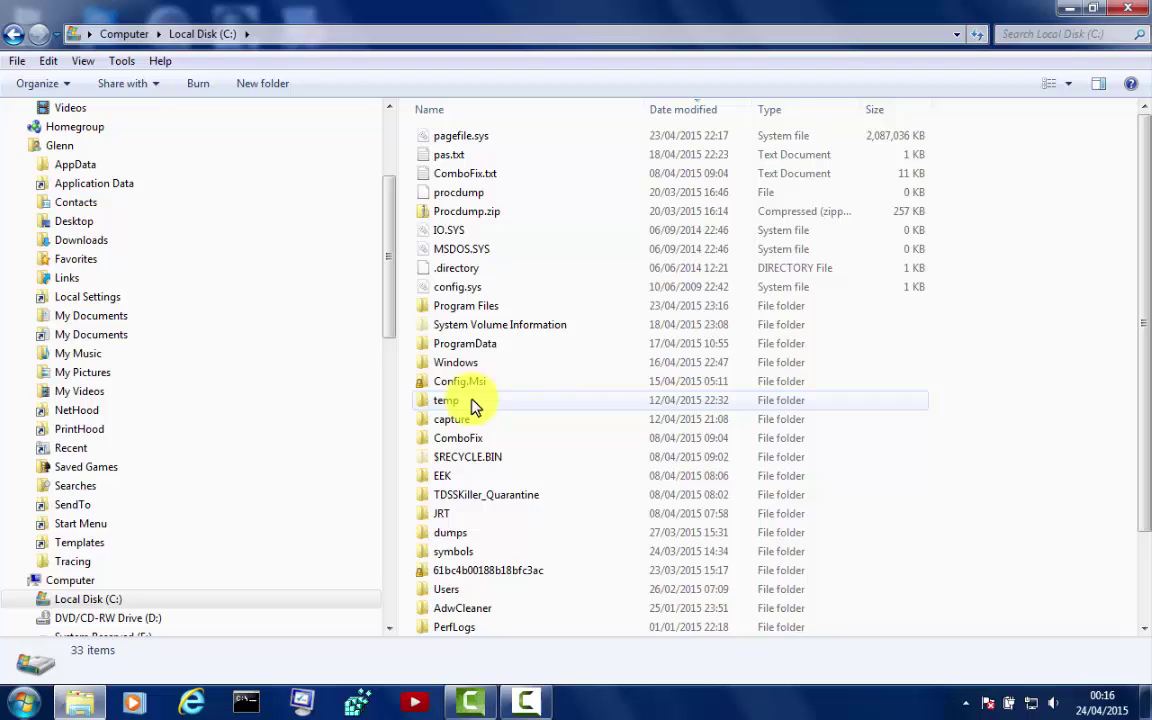
pyautogui.doubleClick(473, 308)
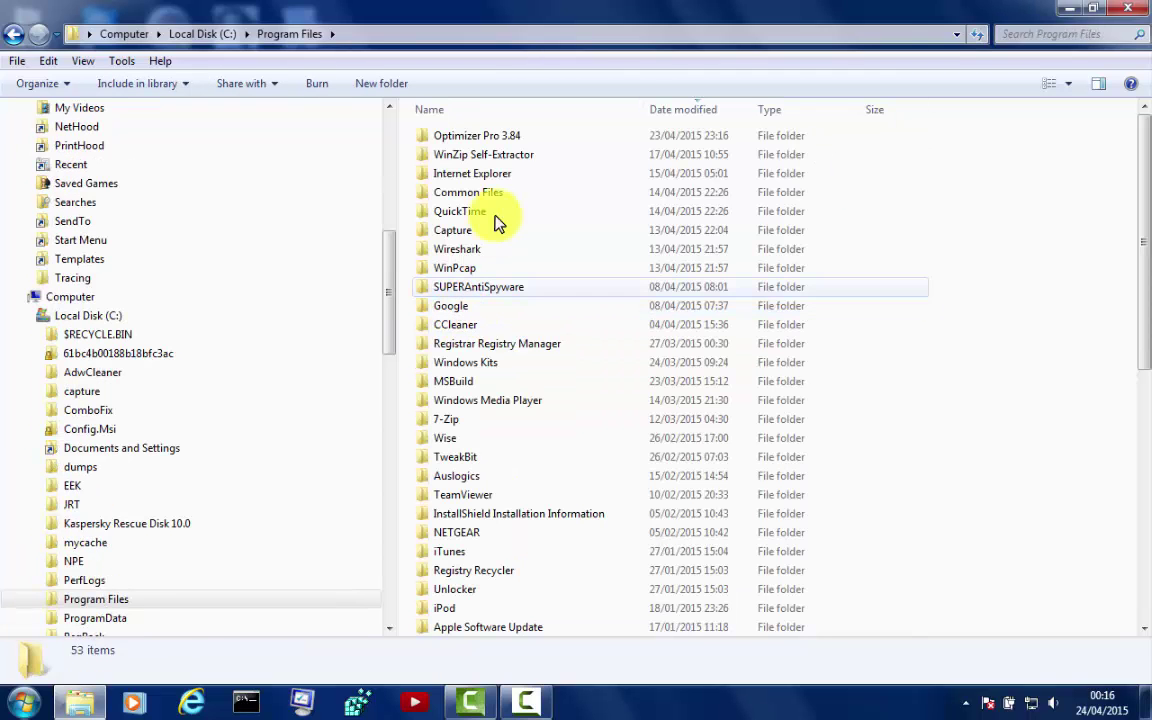
# Delete the Optimizer Pro 3.84 folder from Program Files, confirm the deletion and check the remaining folders
pyautogui.rightClick(513, 137)
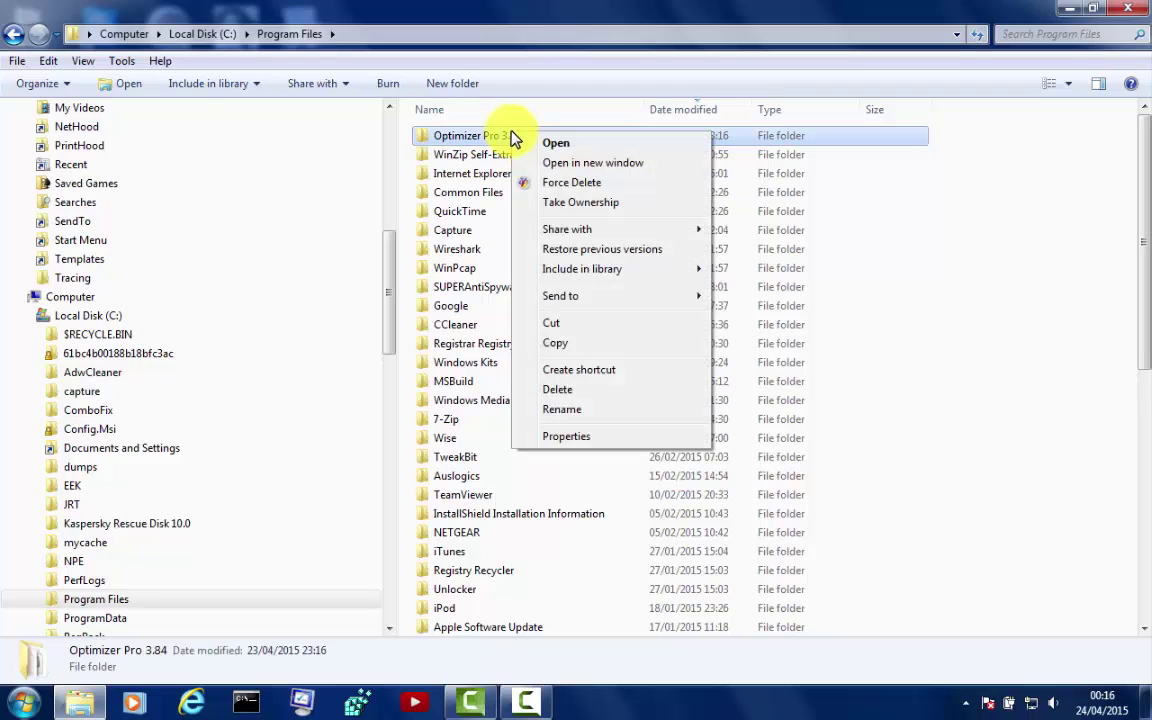
pyautogui.click(556, 389)
pyautogui.click(633, 427)
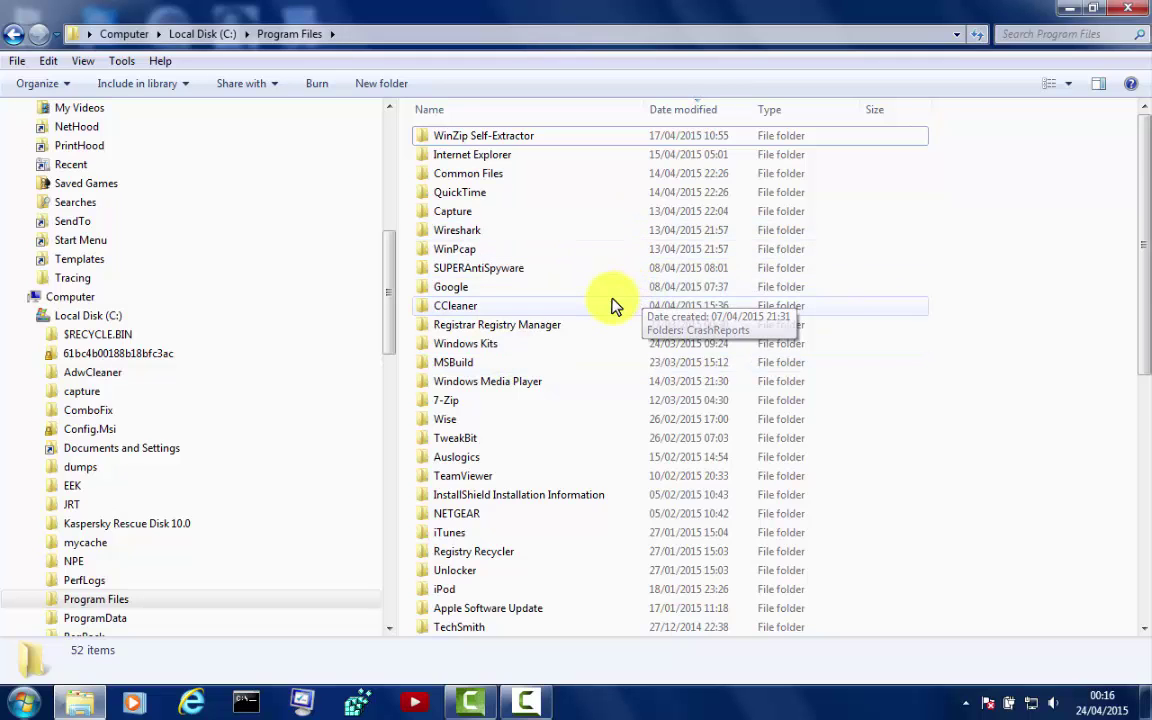
pyautogui.scroll(-2, 610, 303)
pyautogui.scroll(2, 613, 305)
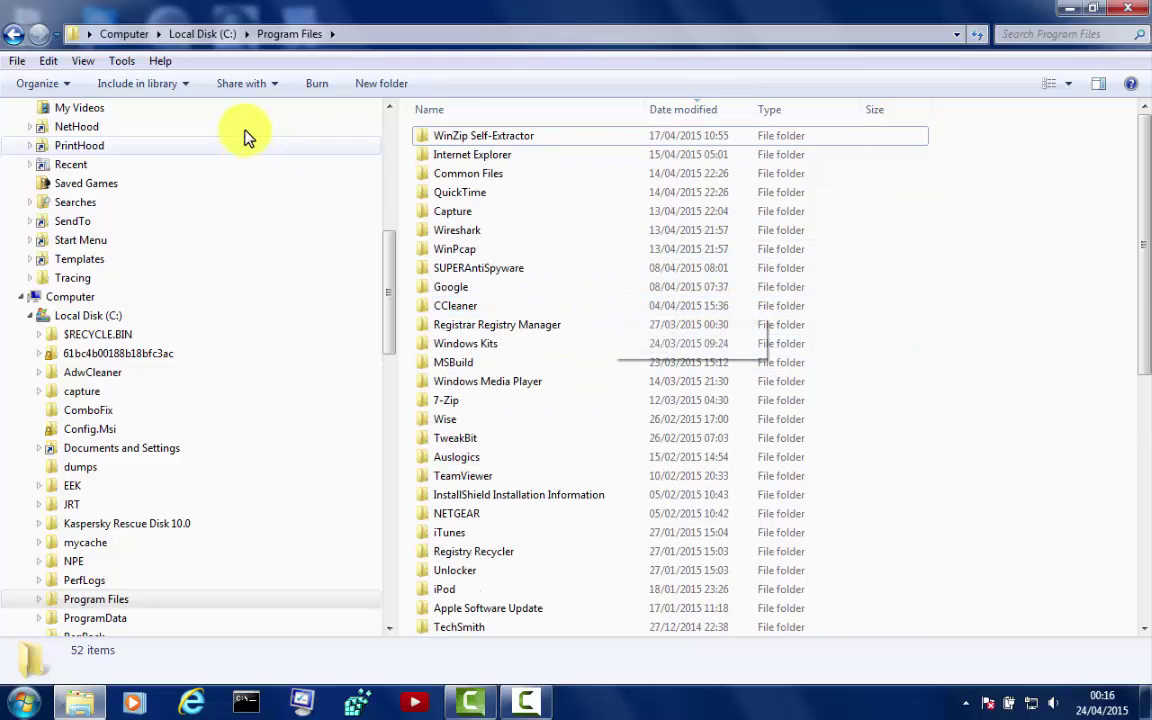
# Go back to Local Disk (C:) and open the AppData Roaming folder of the user's profile under Users
pyautogui.click(10, 35)
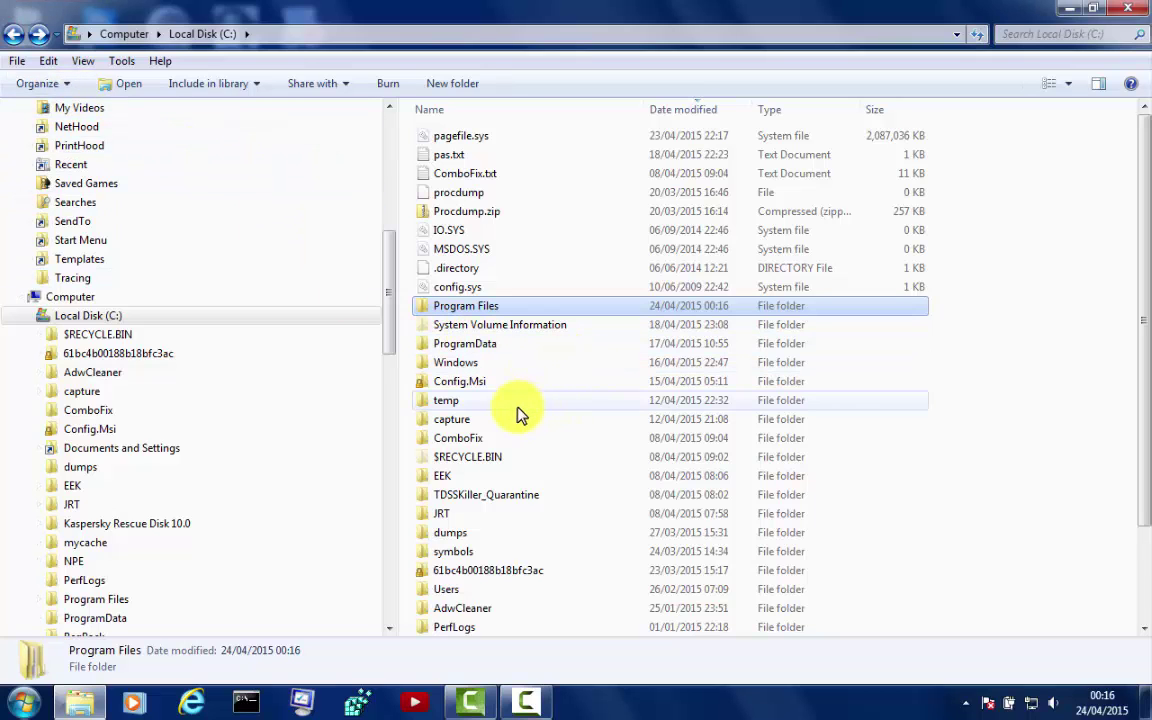
pyautogui.scroll(-1, 496, 419)
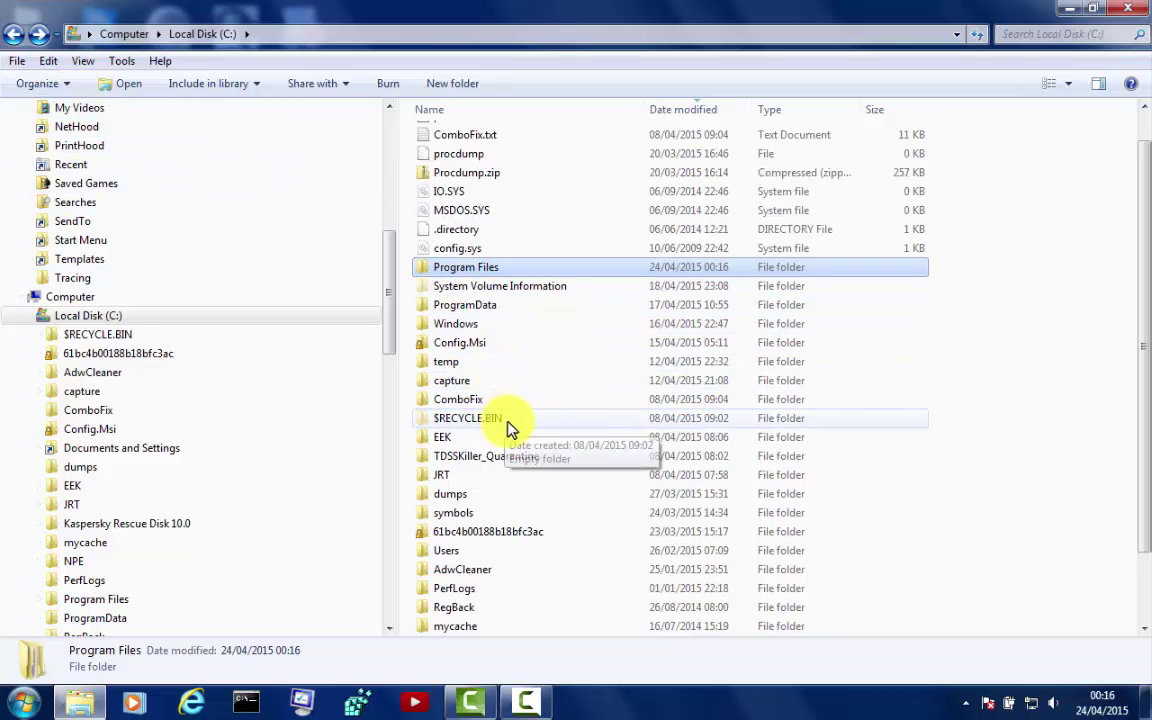
pyautogui.scroll(-2, 548, 437)
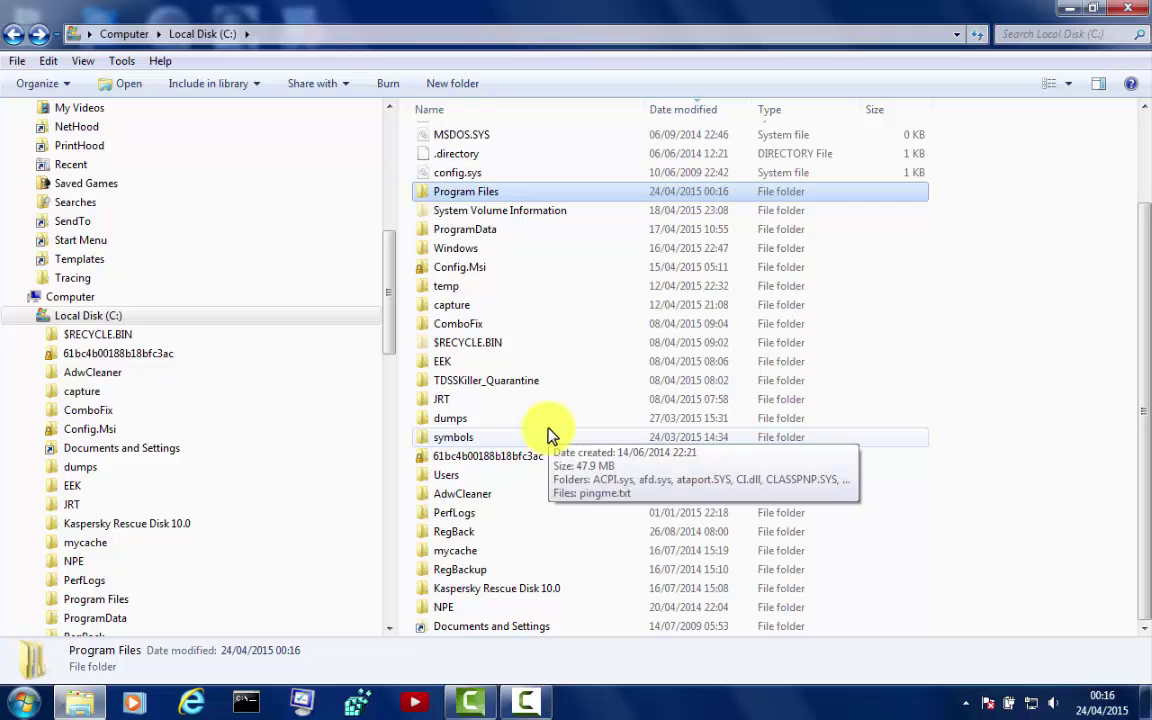
pyautogui.scroll(3, 548, 437)
pyautogui.scroll(-3, 548, 432)
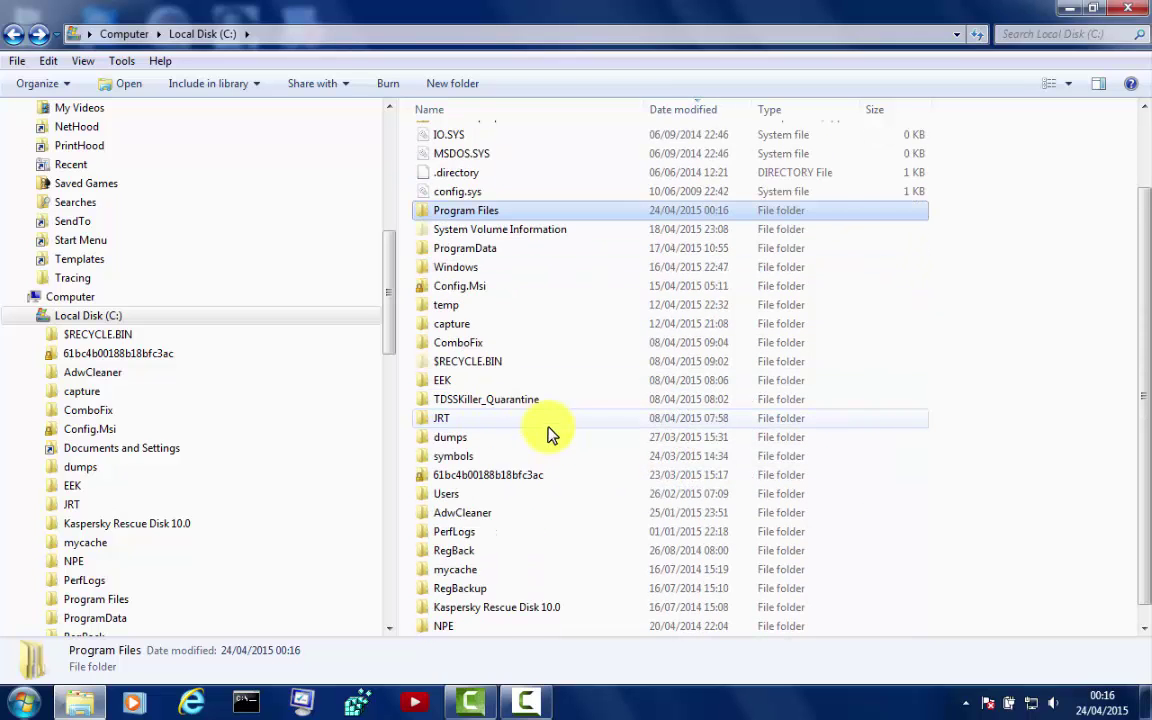
pyautogui.click(469, 477)
pyautogui.doubleClick(469, 481)
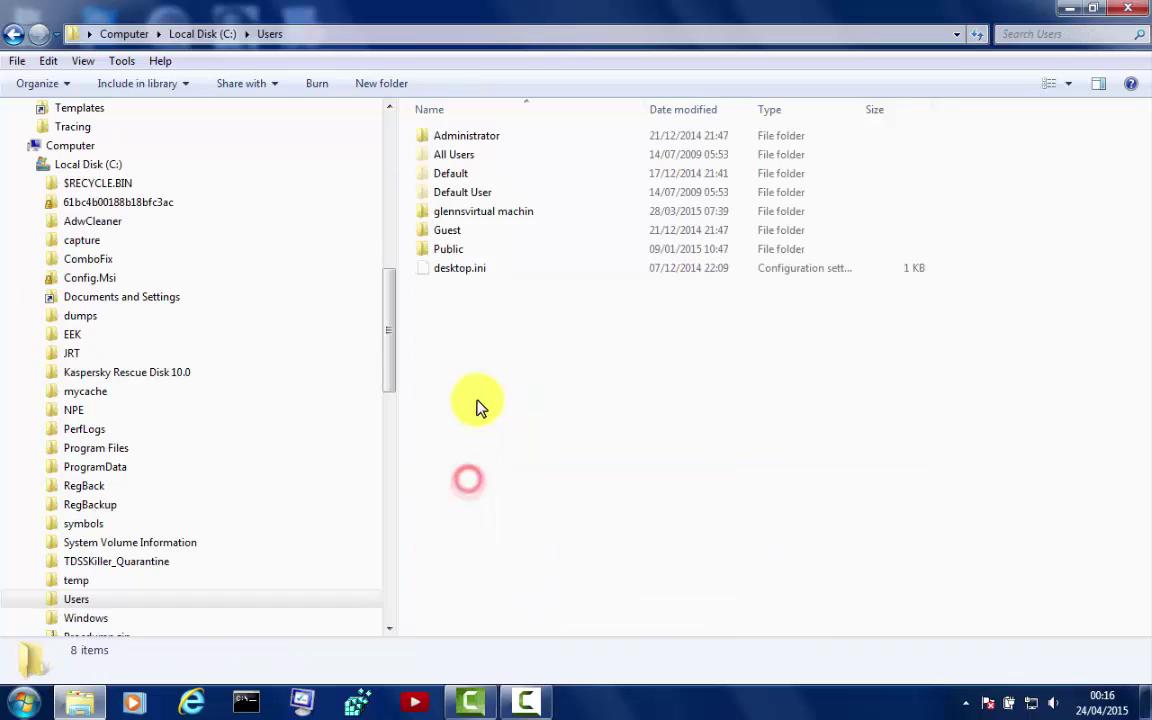
pyautogui.doubleClick(470, 212)
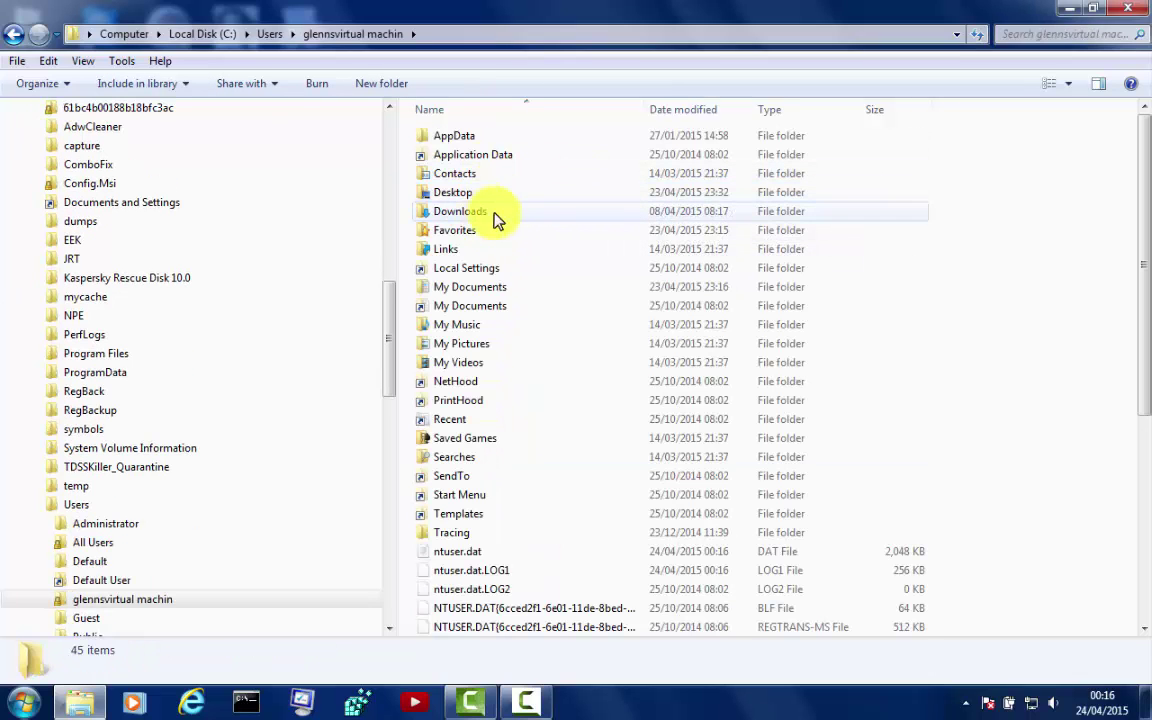
pyautogui.click(474, 140)
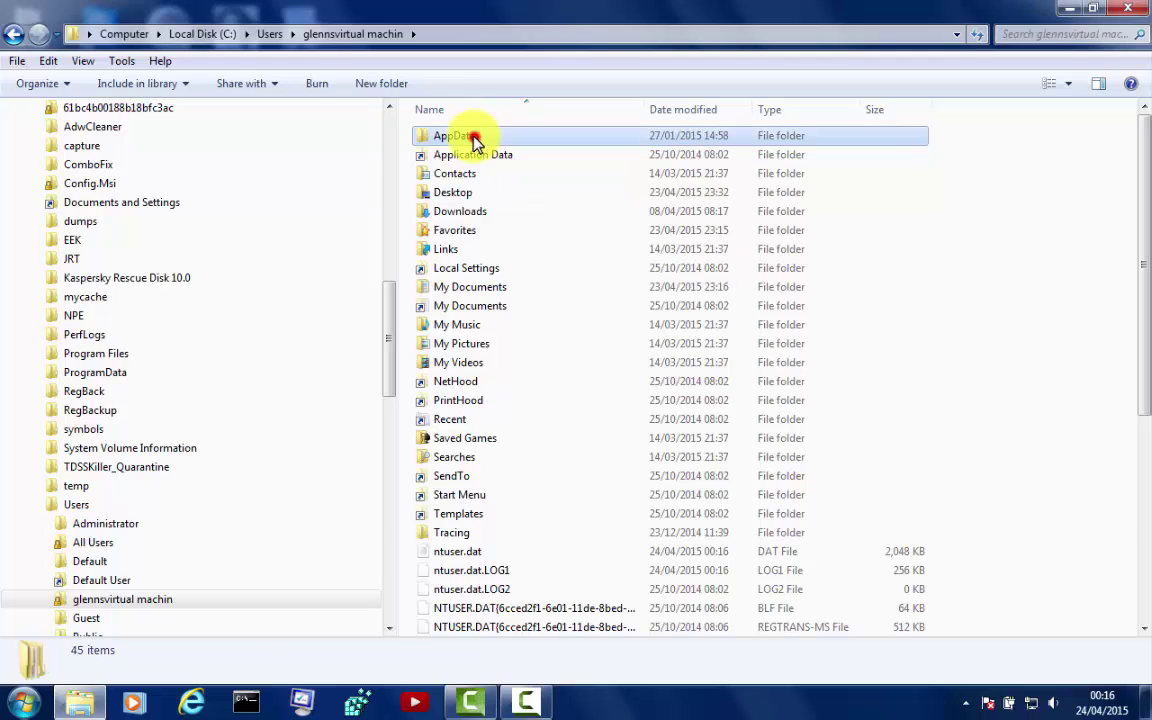
pyautogui.doubleClick(474, 140)
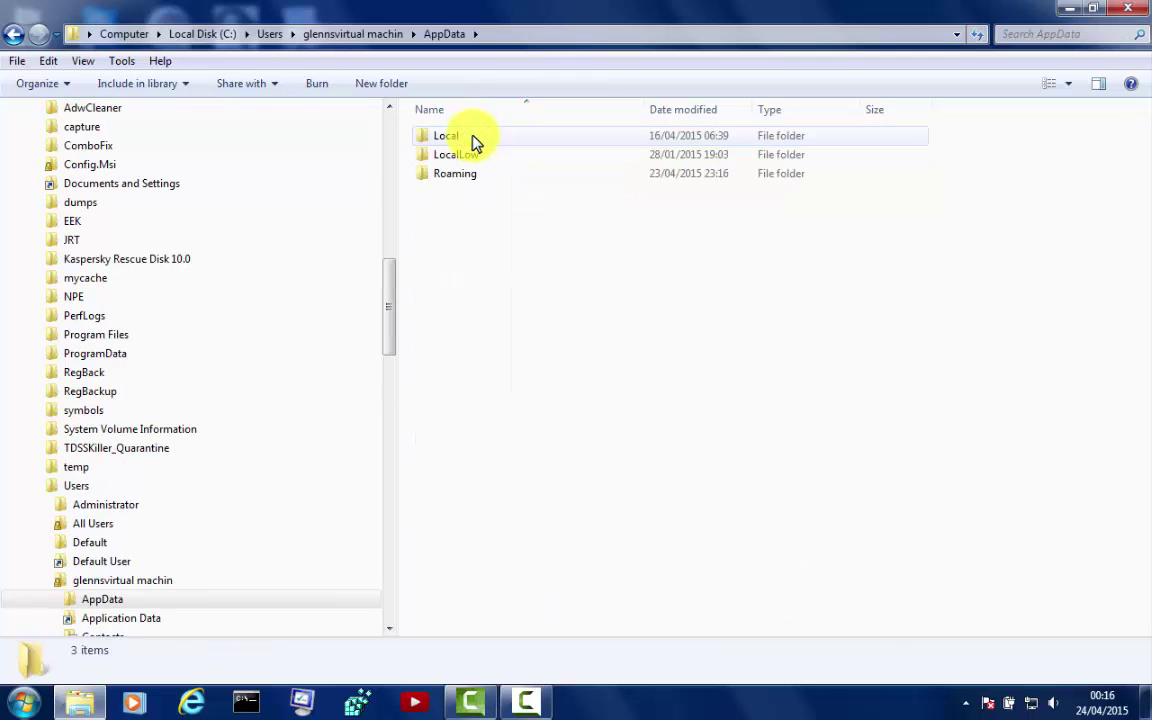
pyautogui.doubleClick(482, 176)
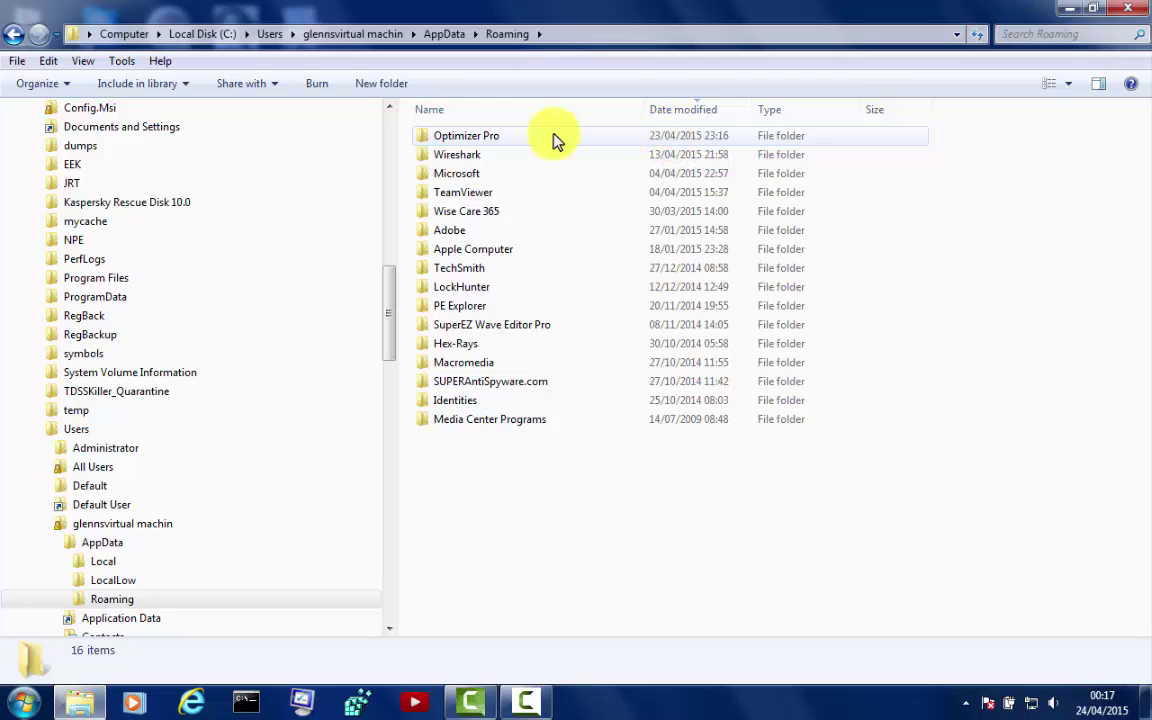
# Delete the Optimizer Pro folder from AppData Roaming and confirm moving it to the Recycle Bin
pyautogui.click(470, 136)
pyautogui.rightClick(472, 137)
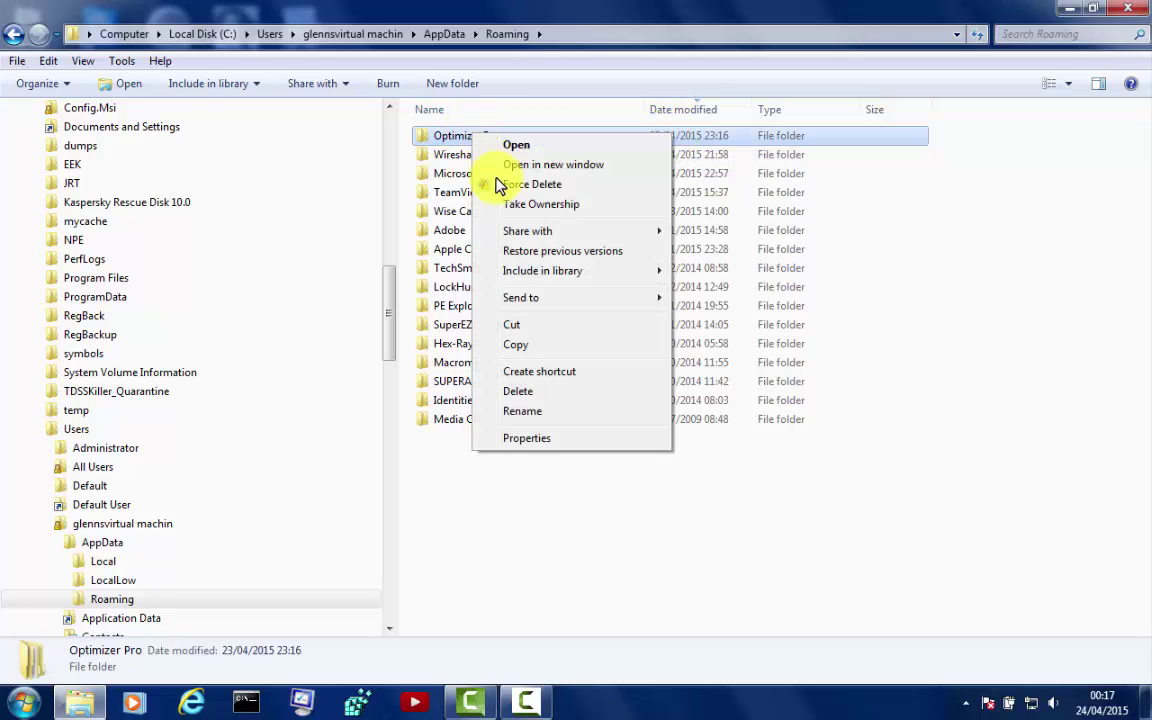
pyautogui.click(543, 392)
pyautogui.click(640, 424)
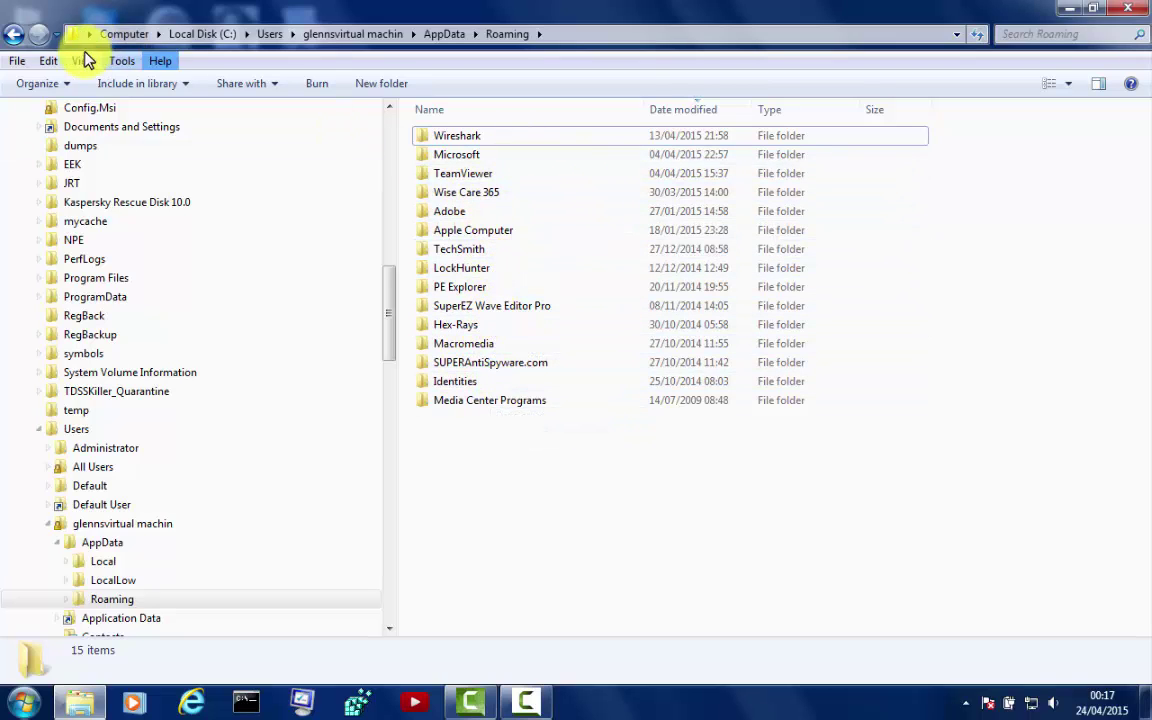
# Check the AppData LocalLow folder and its Temp and Microsoft subfolders for Optimizer Pro leftovers, and return to AppData
pyautogui.click(14, 34)
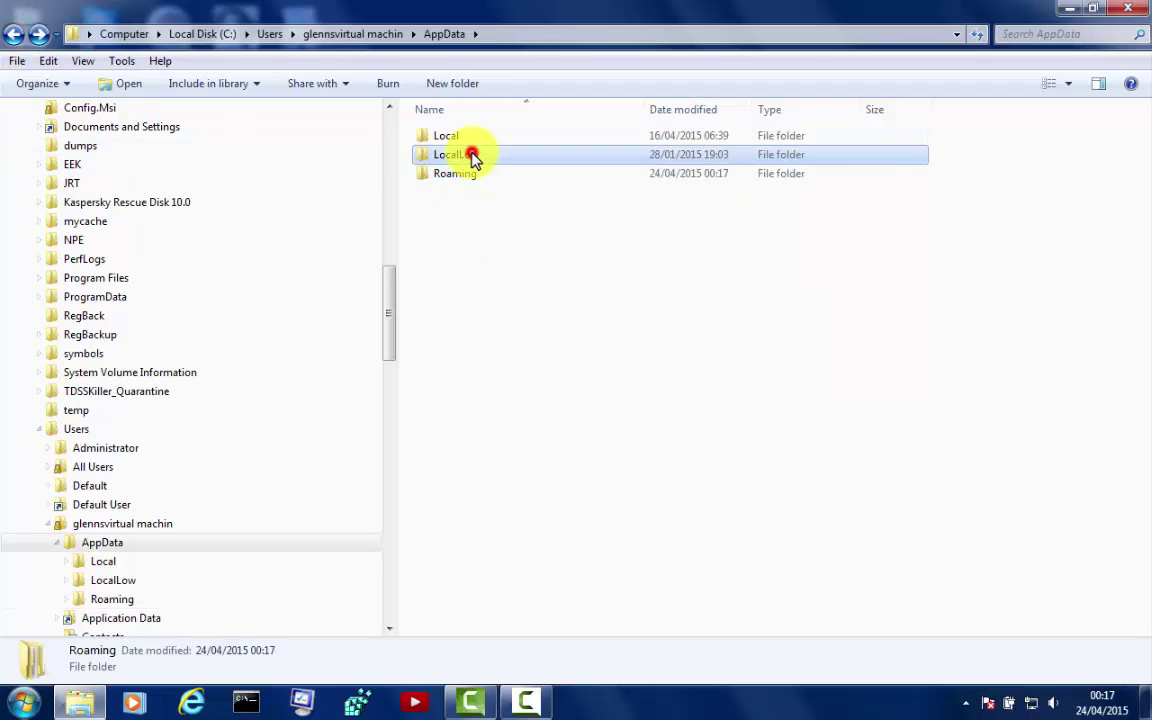
pyautogui.doubleClick(470, 155)
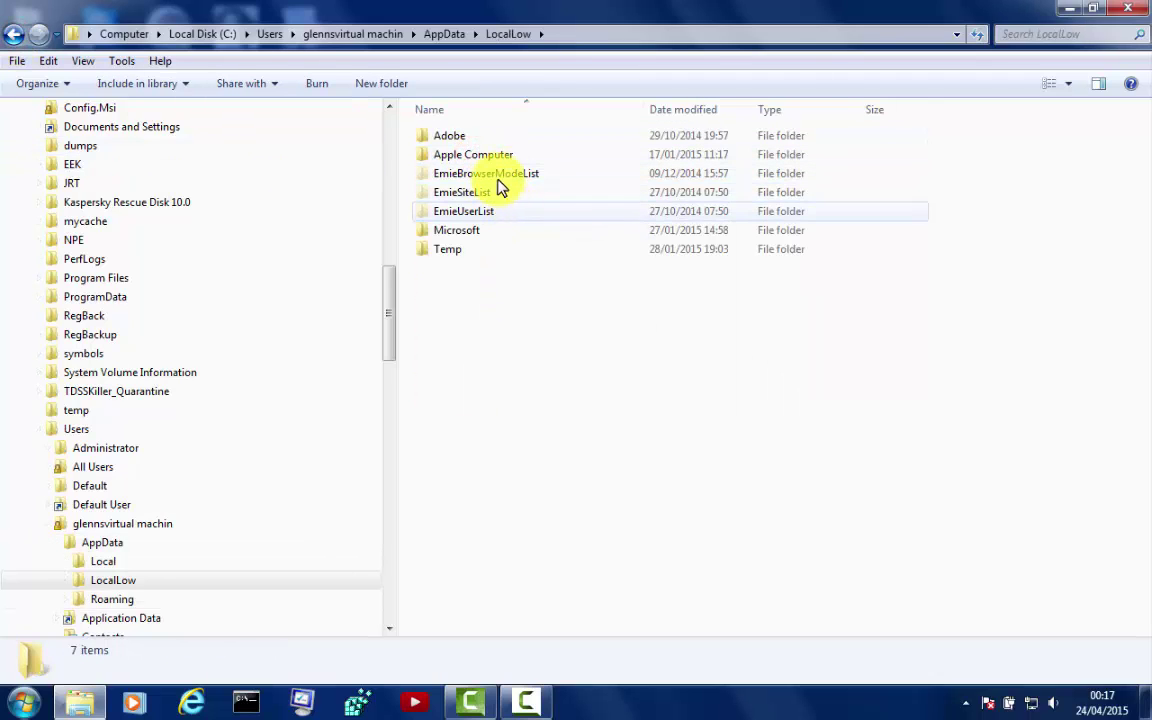
pyautogui.doubleClick(472, 249)
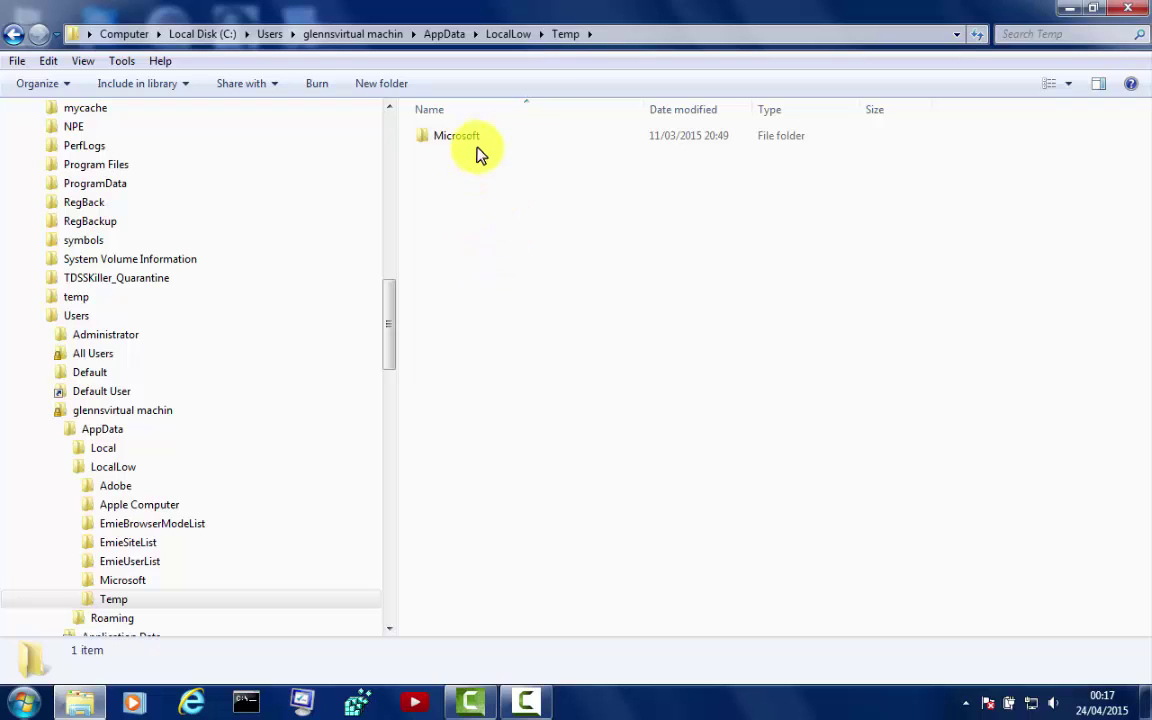
pyautogui.doubleClick(473, 137)
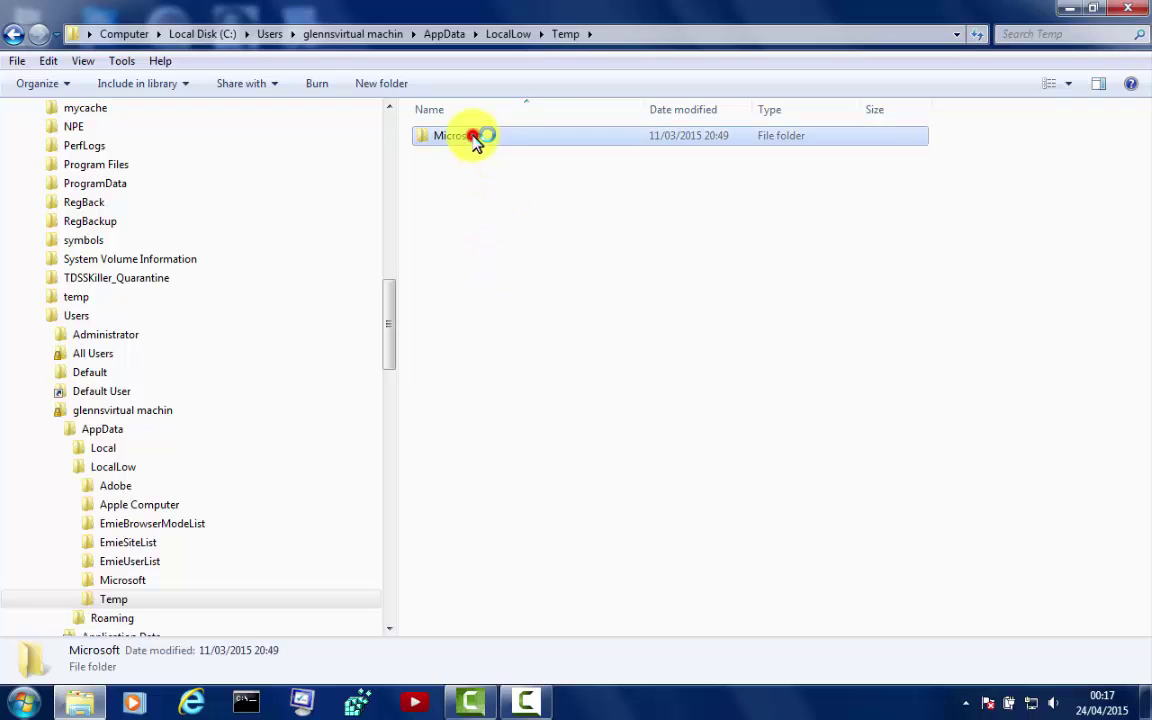
pyautogui.click(13, 35)
pyautogui.click(13, 35)
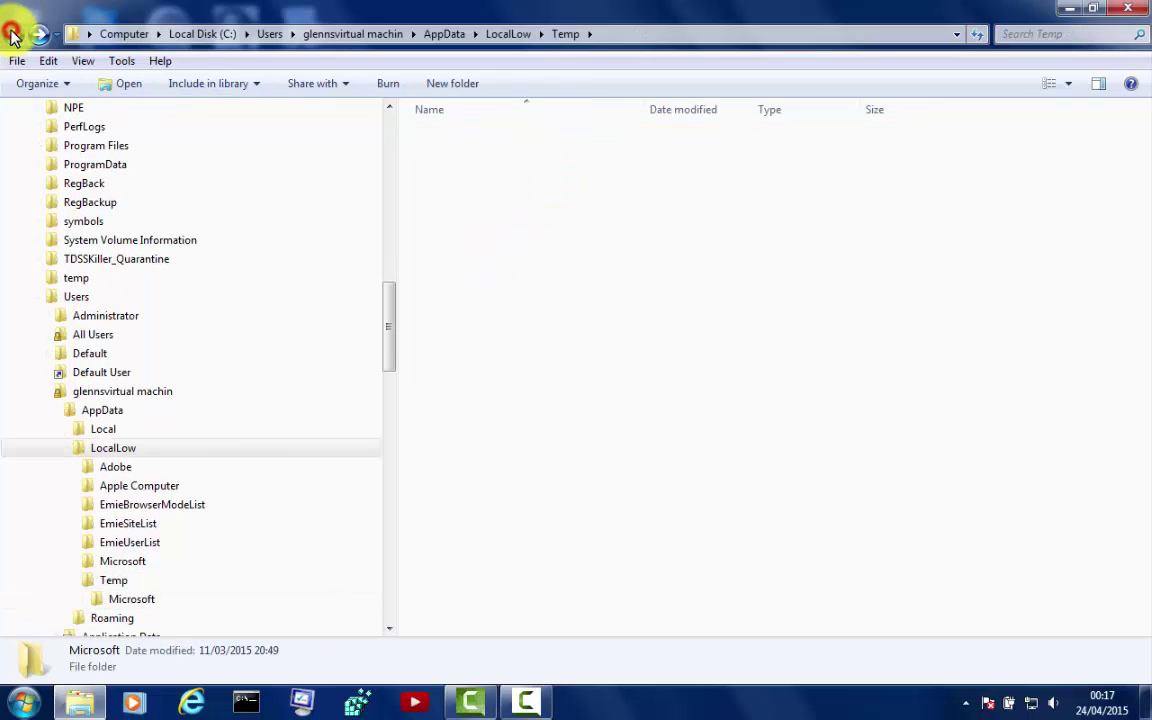
pyautogui.click(13, 35)
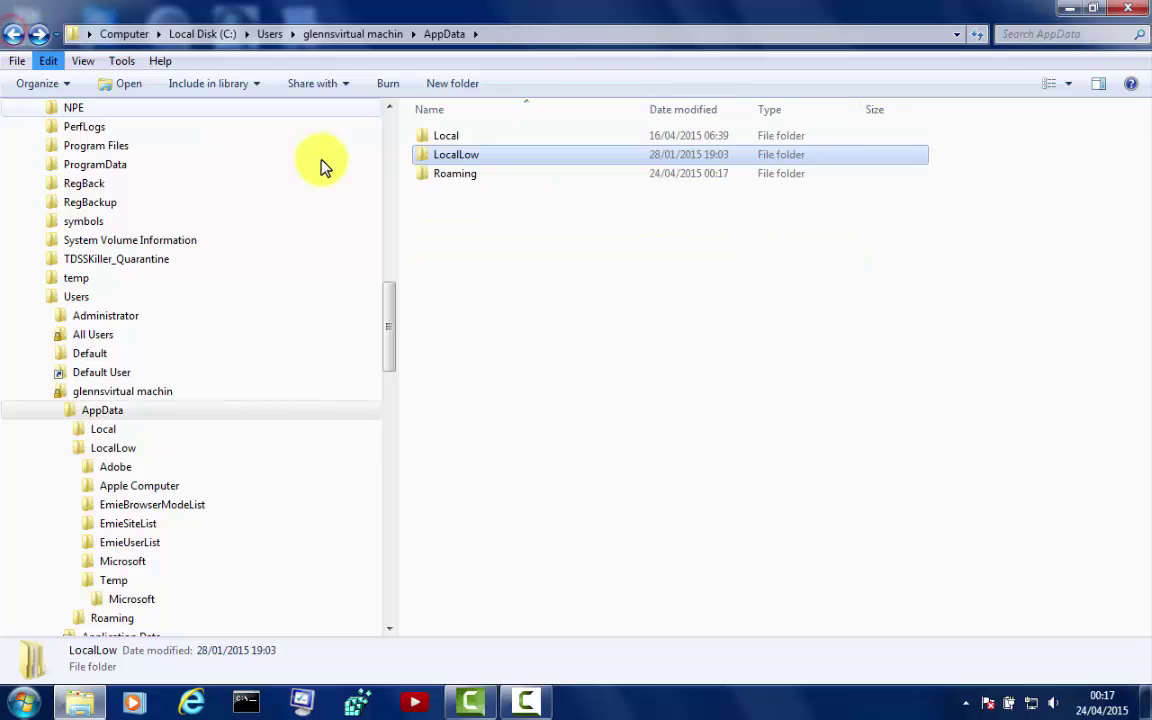
# Check the AppData Local folder and its Programs subfolder for Optimizer Pro leftovers
pyautogui.doubleClick(439, 136)
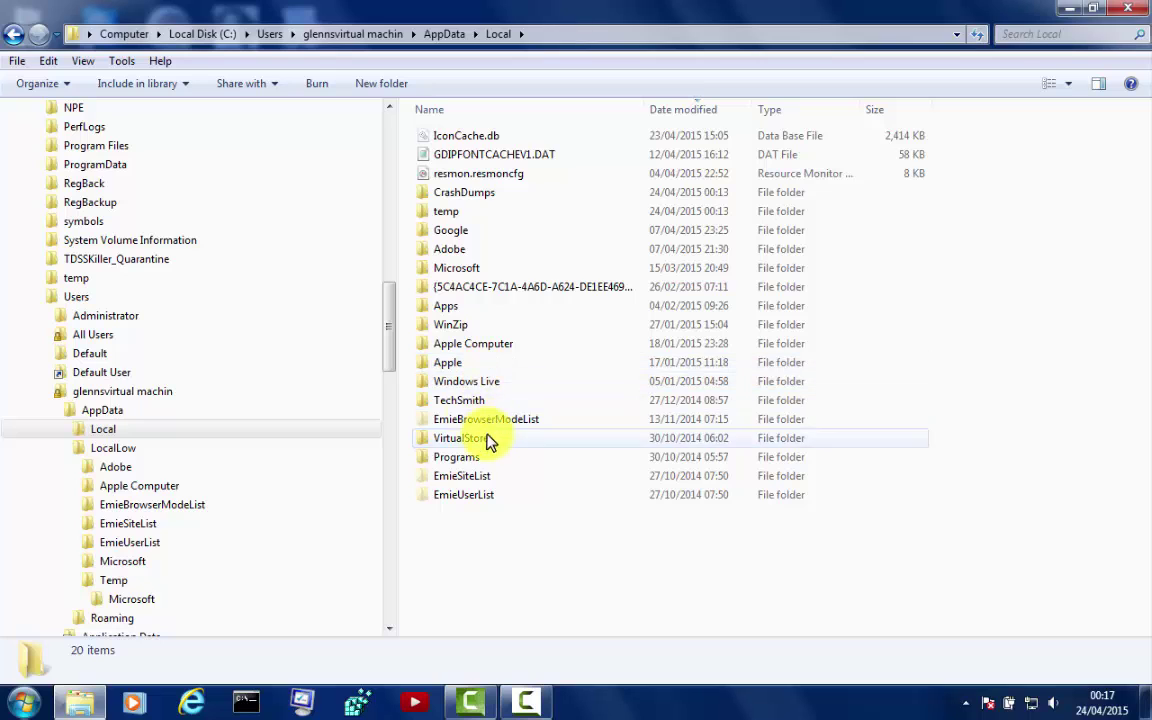
pyautogui.doubleClick(478, 457)
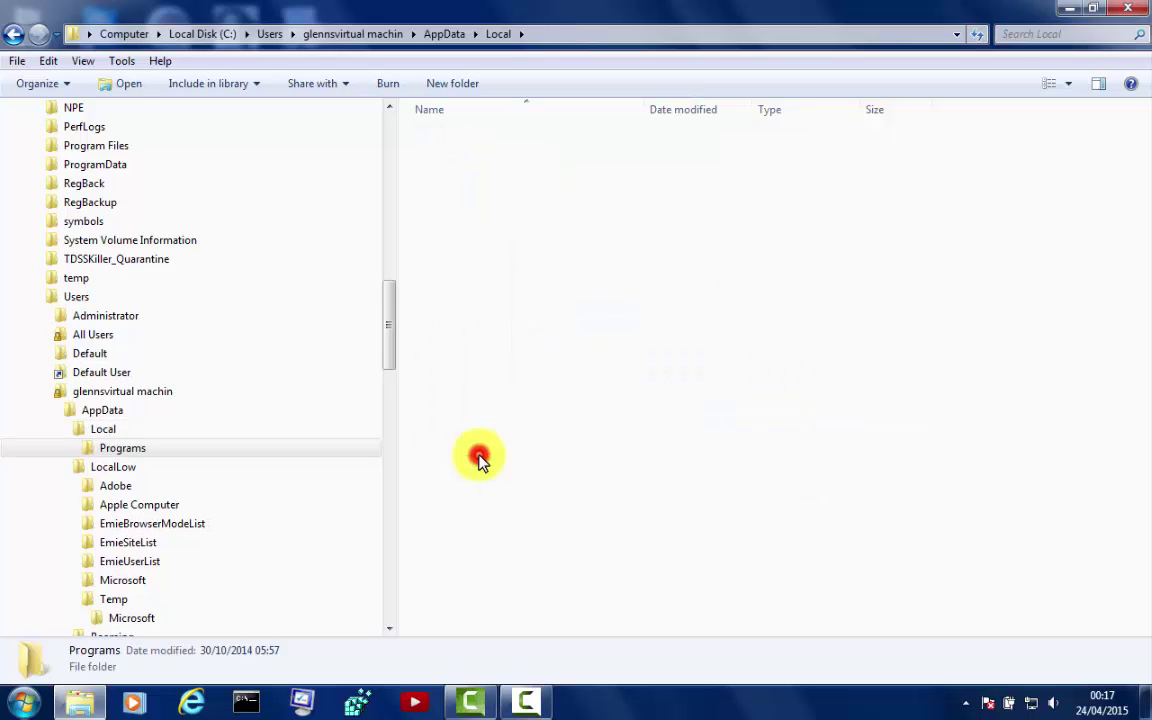
pyautogui.click(13, 33)
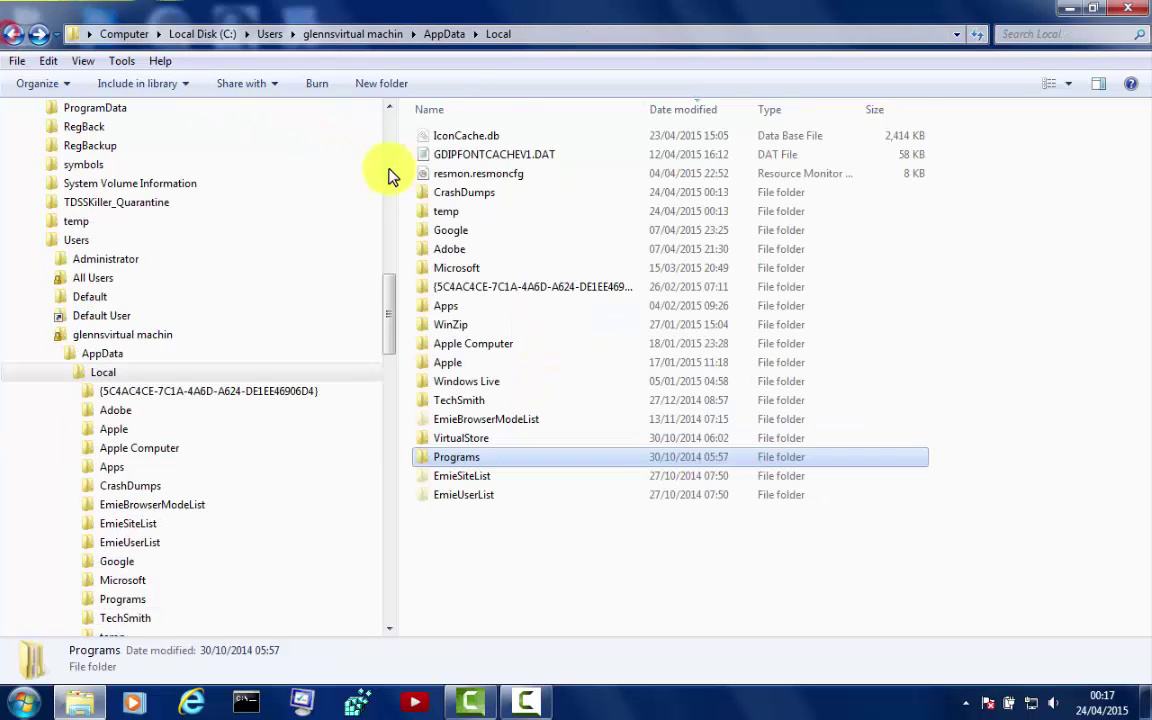
# Delete all files and folders in the AppData Local temp folder, skipping the items that are locked or in use
pyautogui.doubleClick(469, 214)
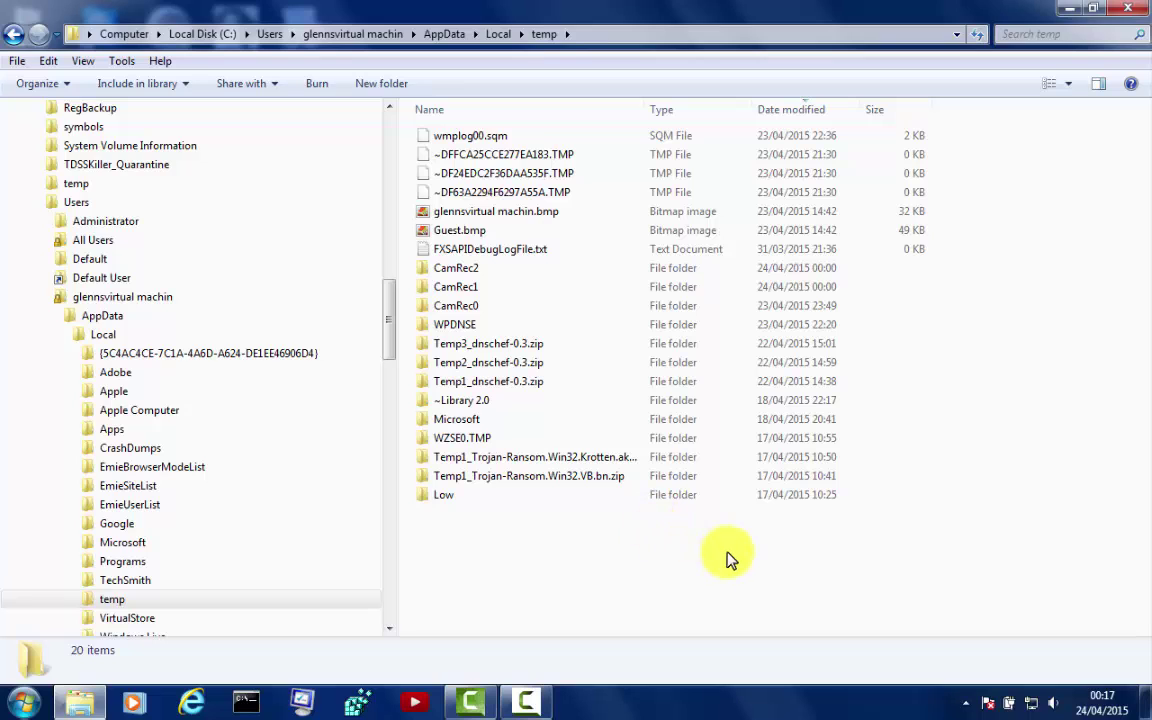
pyautogui.moveTo(727, 552); pyautogui.dragTo(507, 128)
pyautogui.rightClick(510, 258)
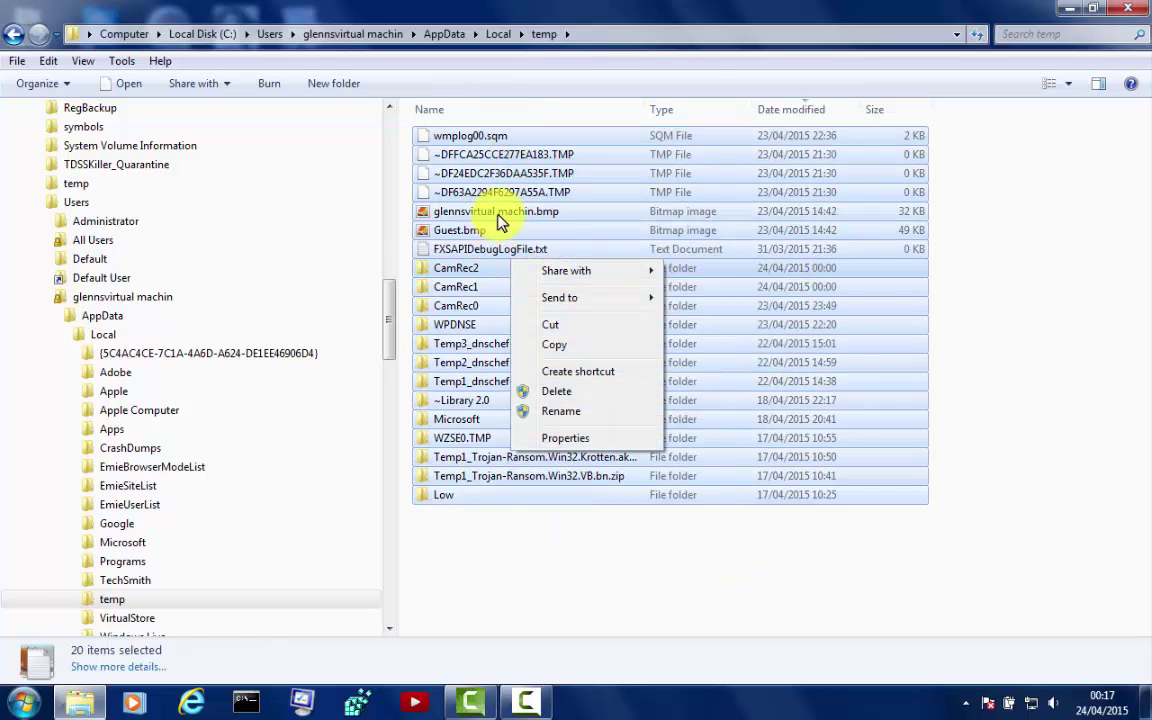
pyautogui.click(555, 391)
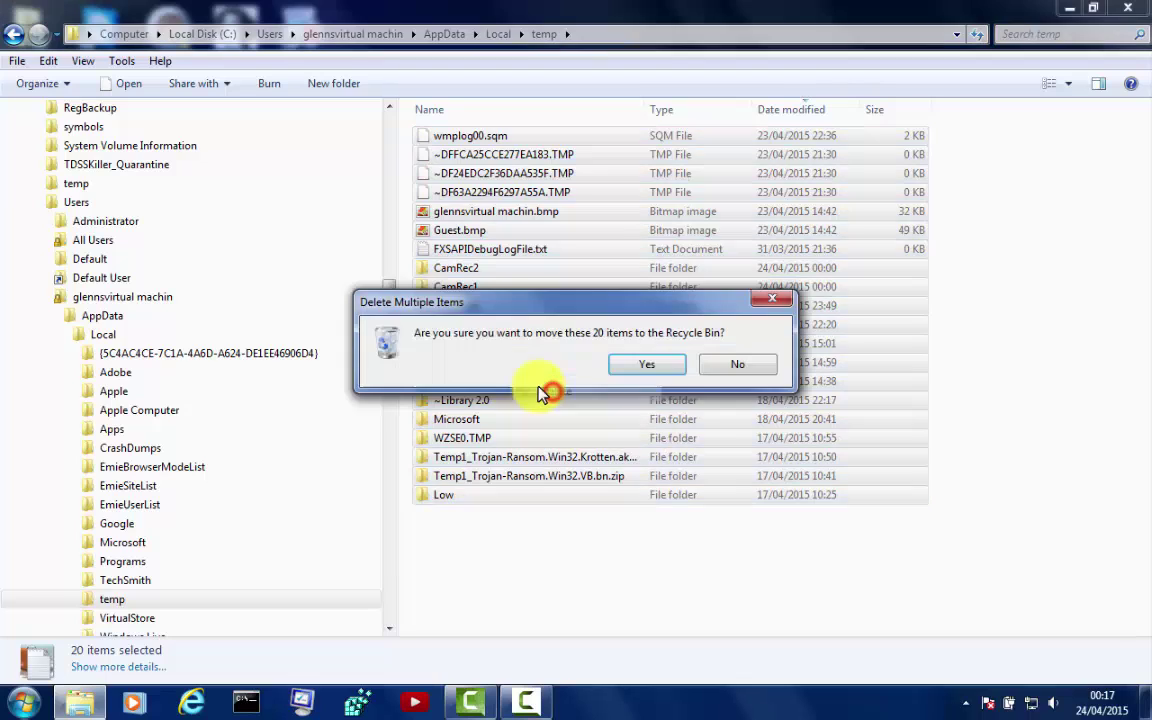
pyautogui.click(645, 370)
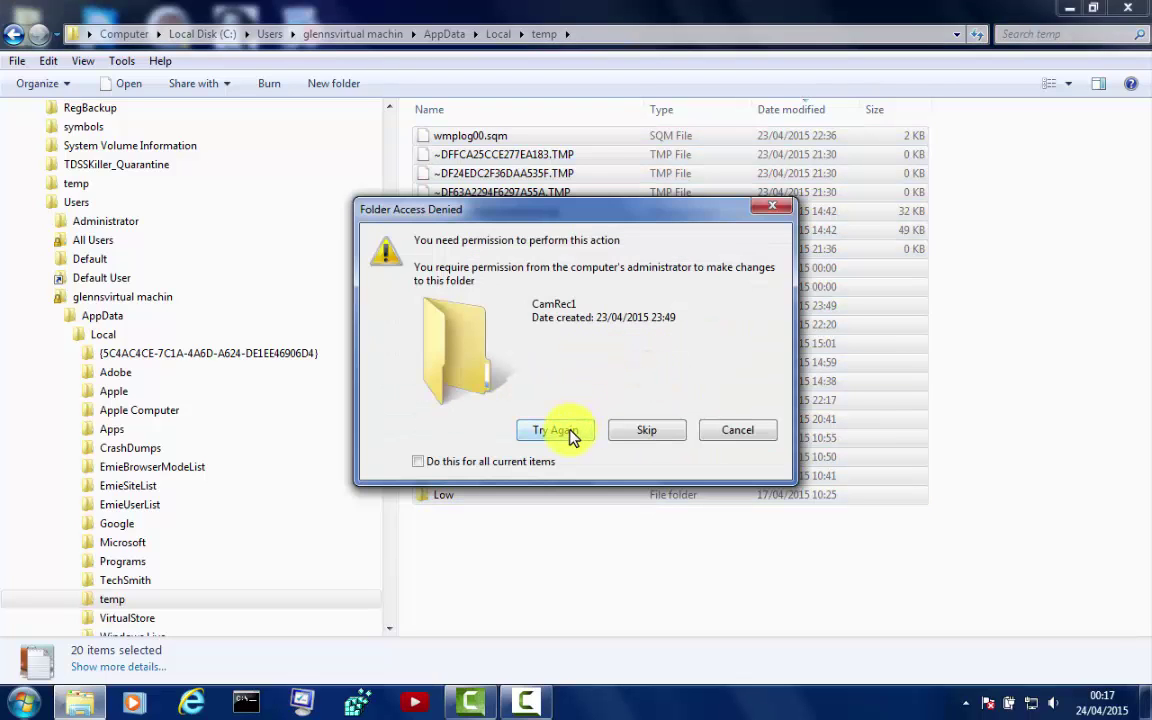
pyautogui.click(562, 428)
pyautogui.click(640, 437)
pyautogui.click(643, 436)
pyautogui.click(641, 437)
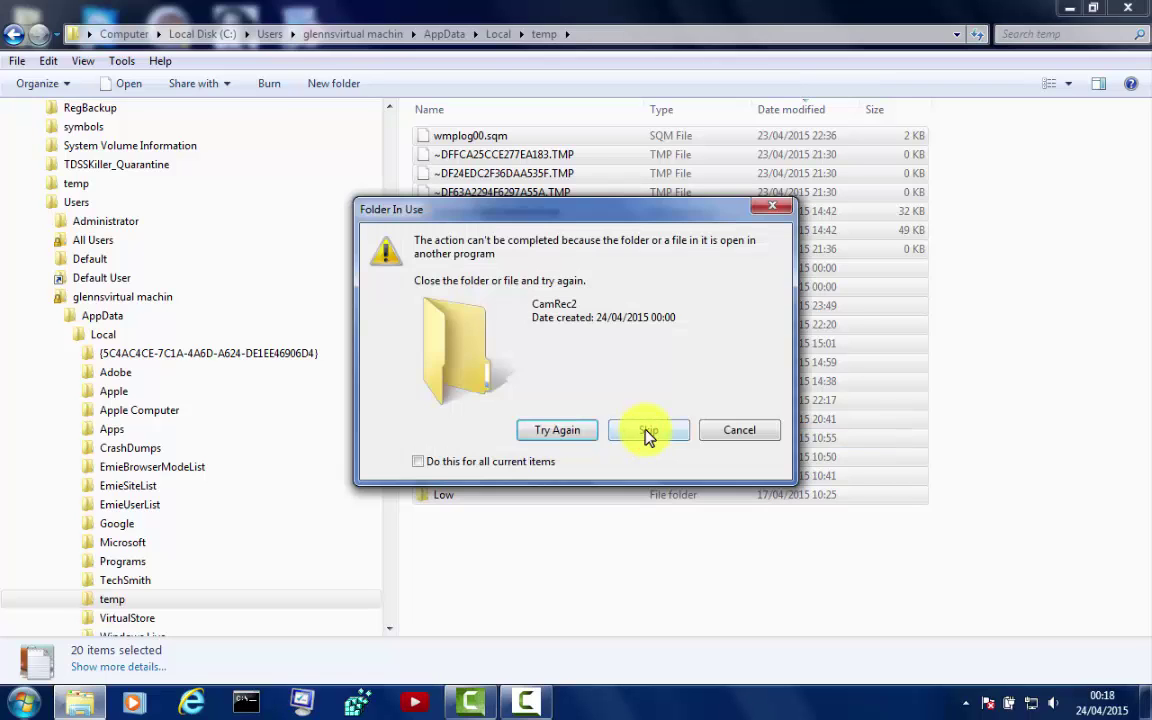
pyautogui.click(644, 440)
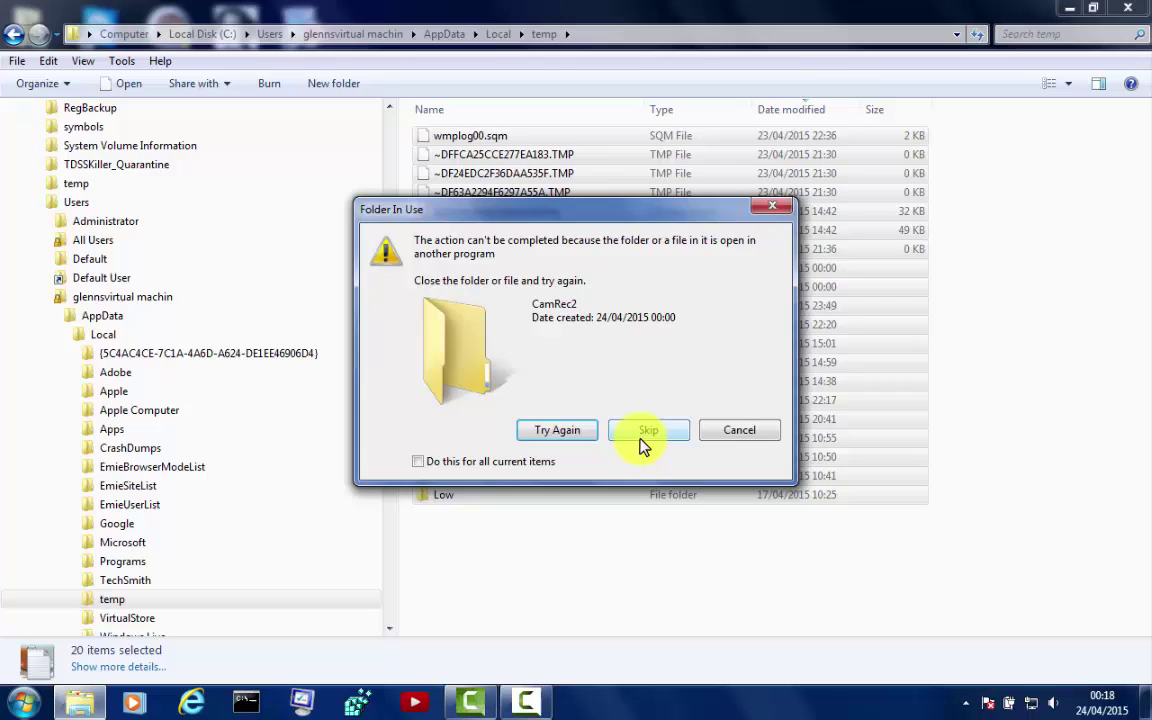
pyautogui.click(727, 434)
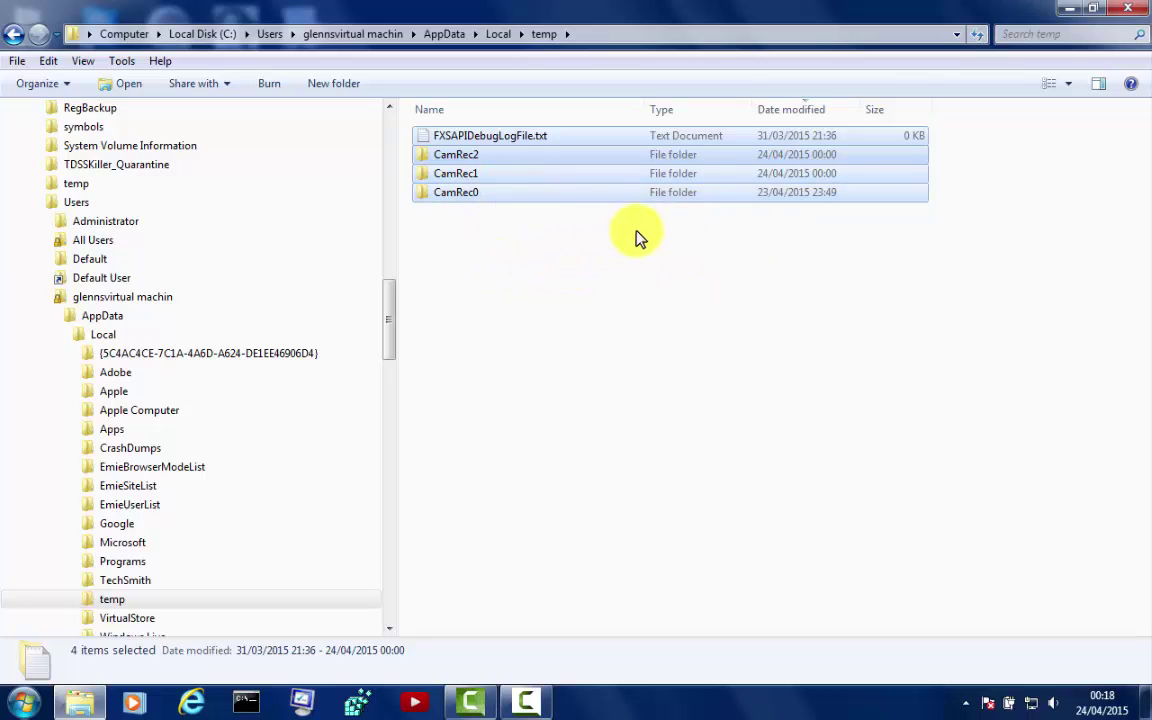
# Close the Explorer window and delete the Optimizer Pro shortcut from the desktop, confirming the deletion
pyautogui.click(16, 36)
pyautogui.click(15, 36)
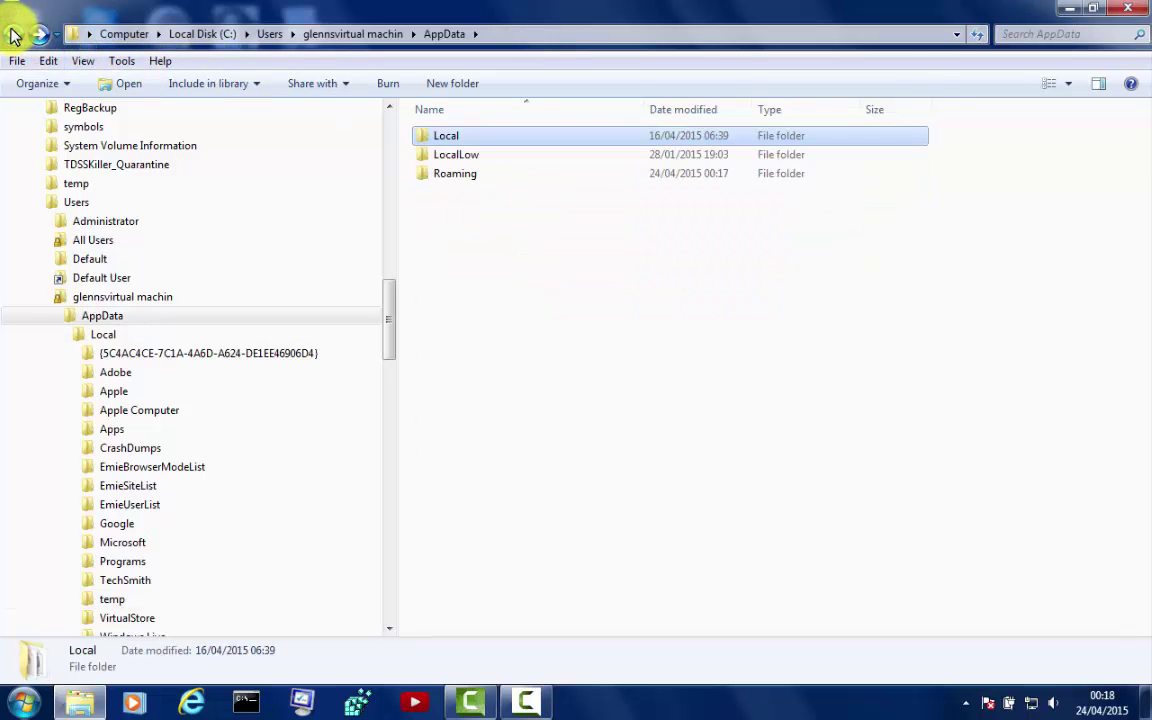
pyautogui.click(14, 36)
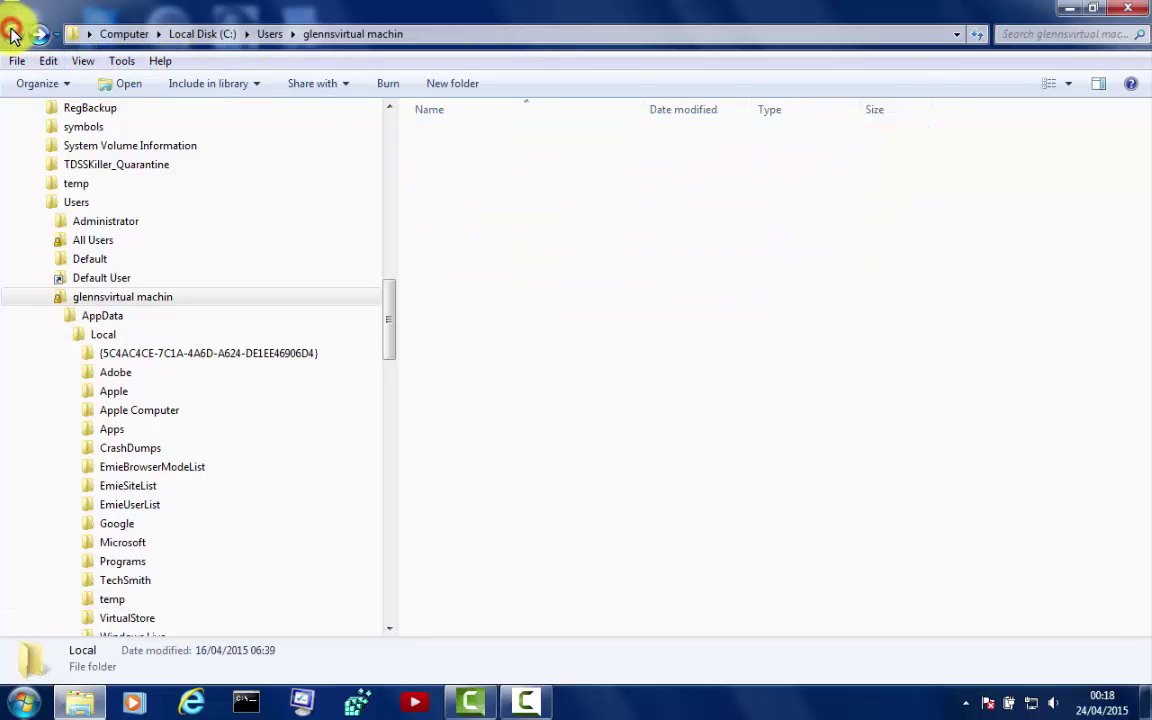
pyautogui.click(1130, 12)
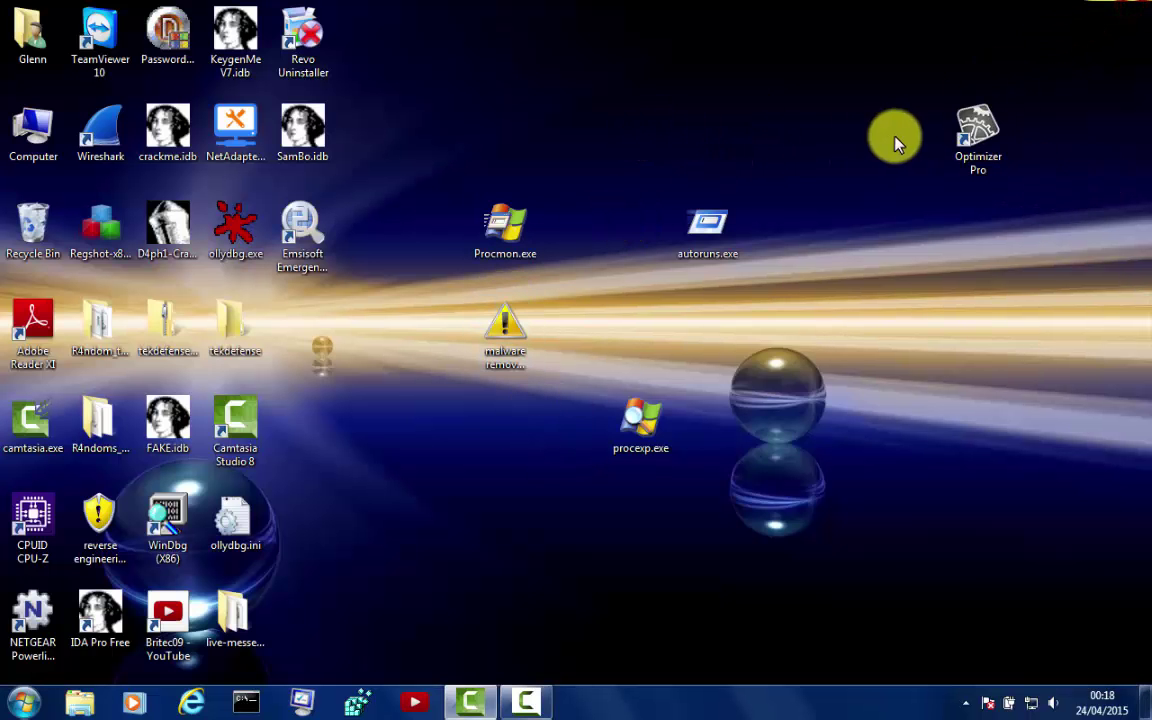
pyautogui.rightClick(980, 147)
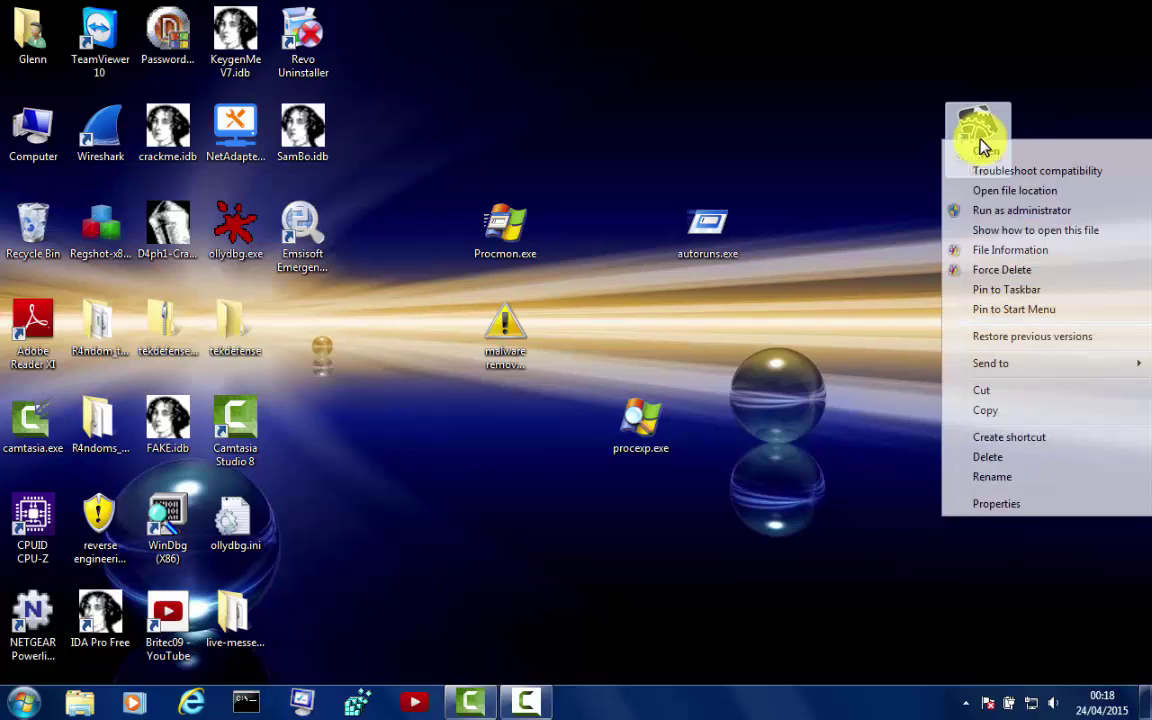
pyautogui.click(995, 458)
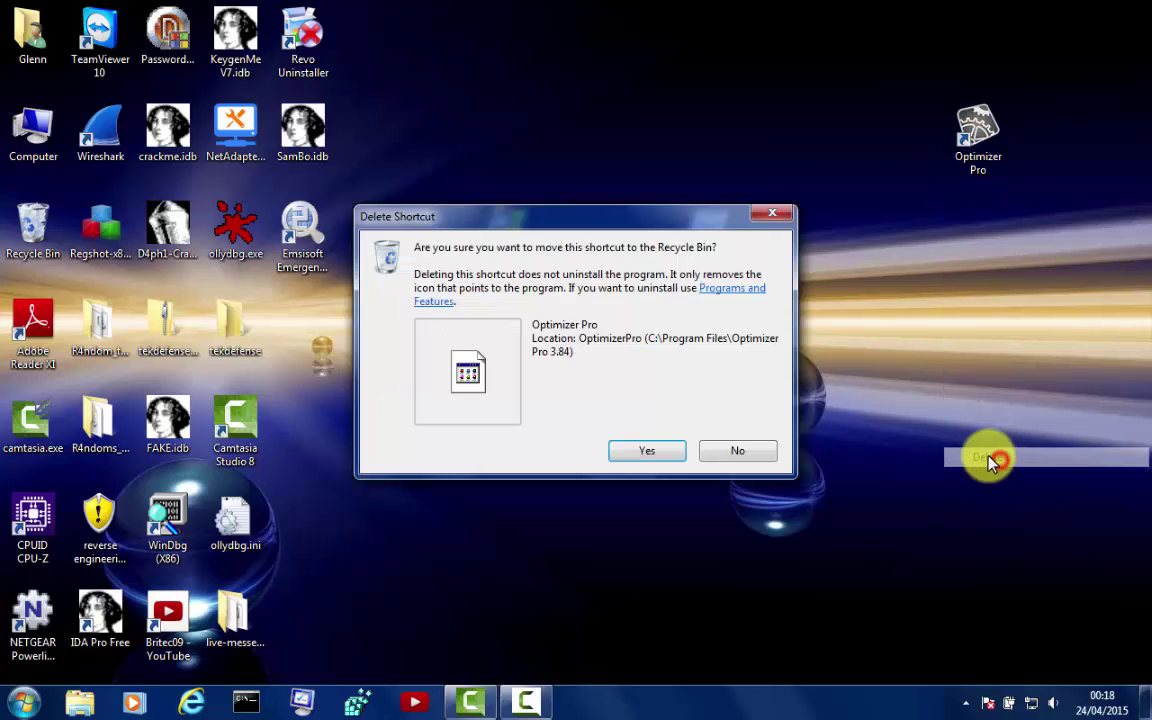
pyautogui.click(670, 449)
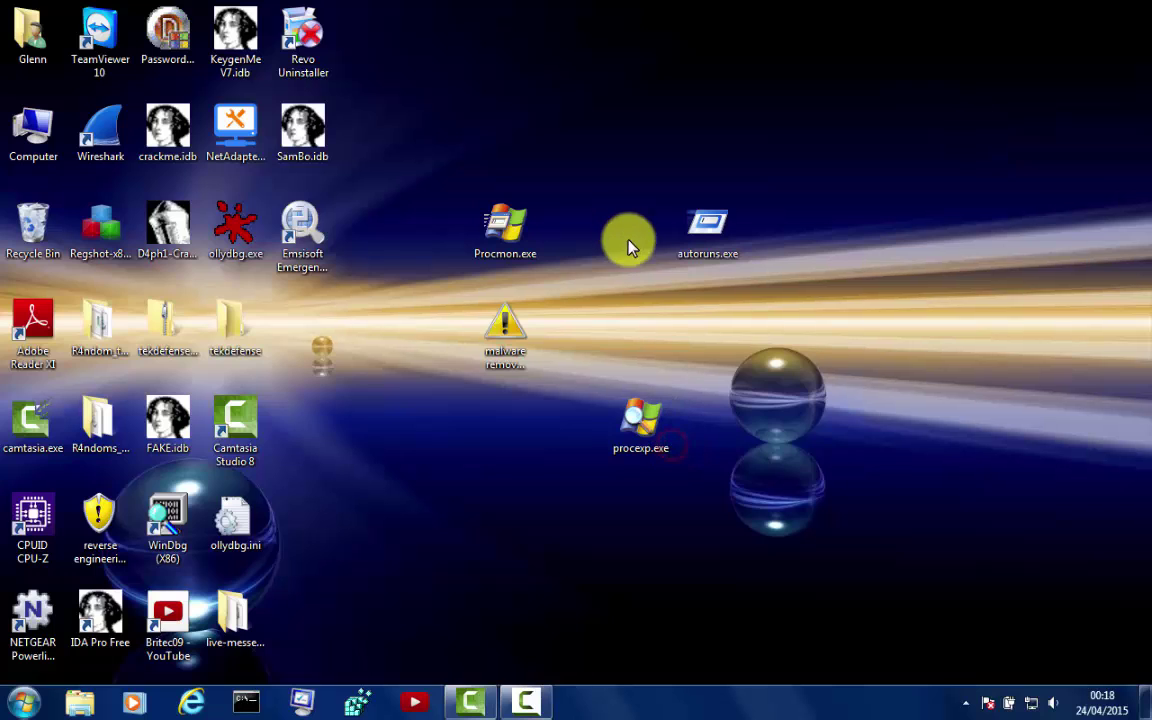
# Empty the Recycle Bin, confirming the permanent deletion of all its items, and close its window
pyautogui.doubleClick(22, 220)
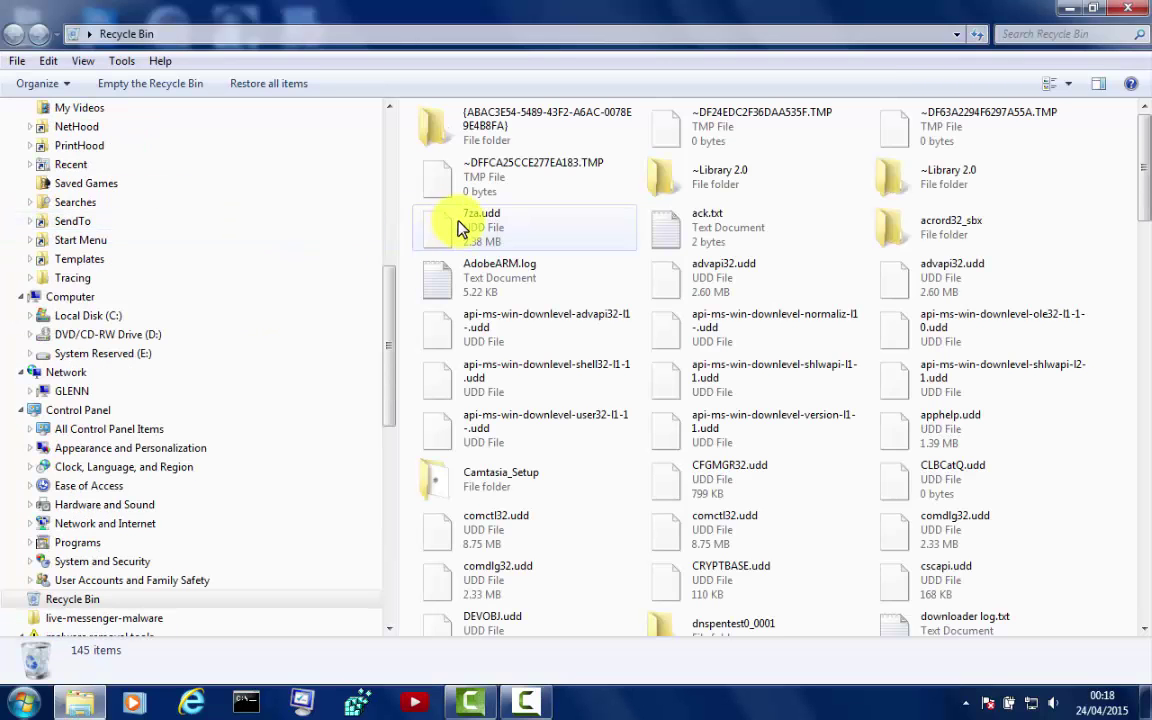
pyautogui.click(162, 86)
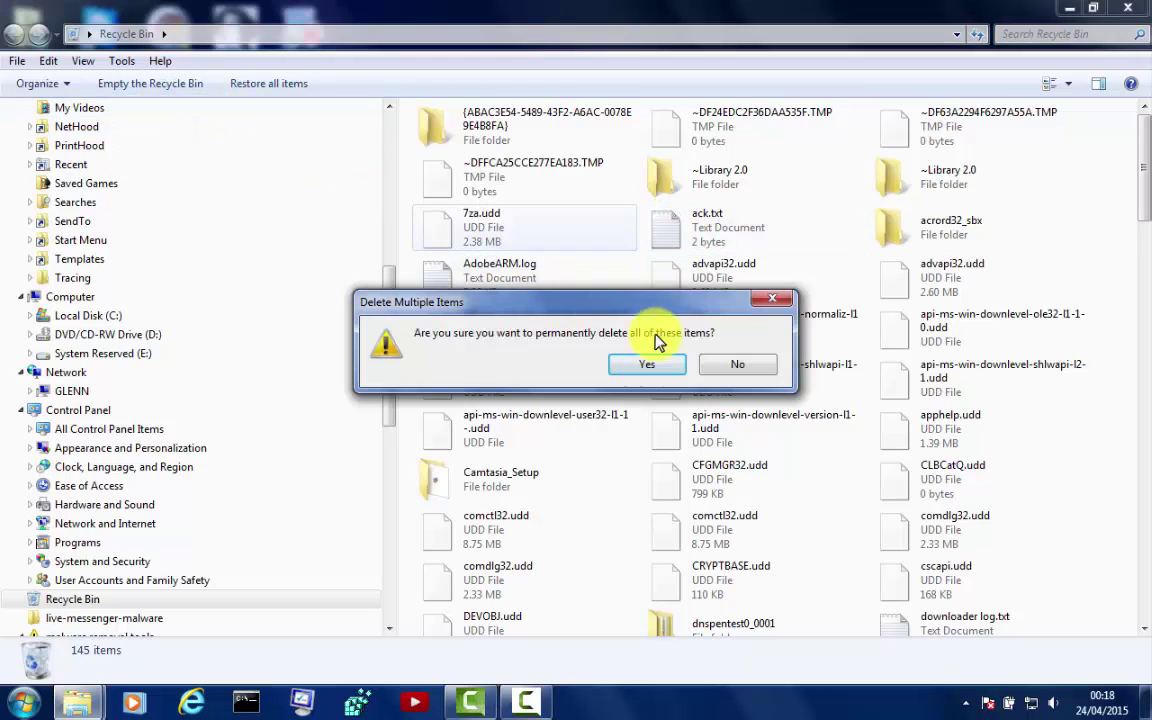
pyautogui.click(668, 364)
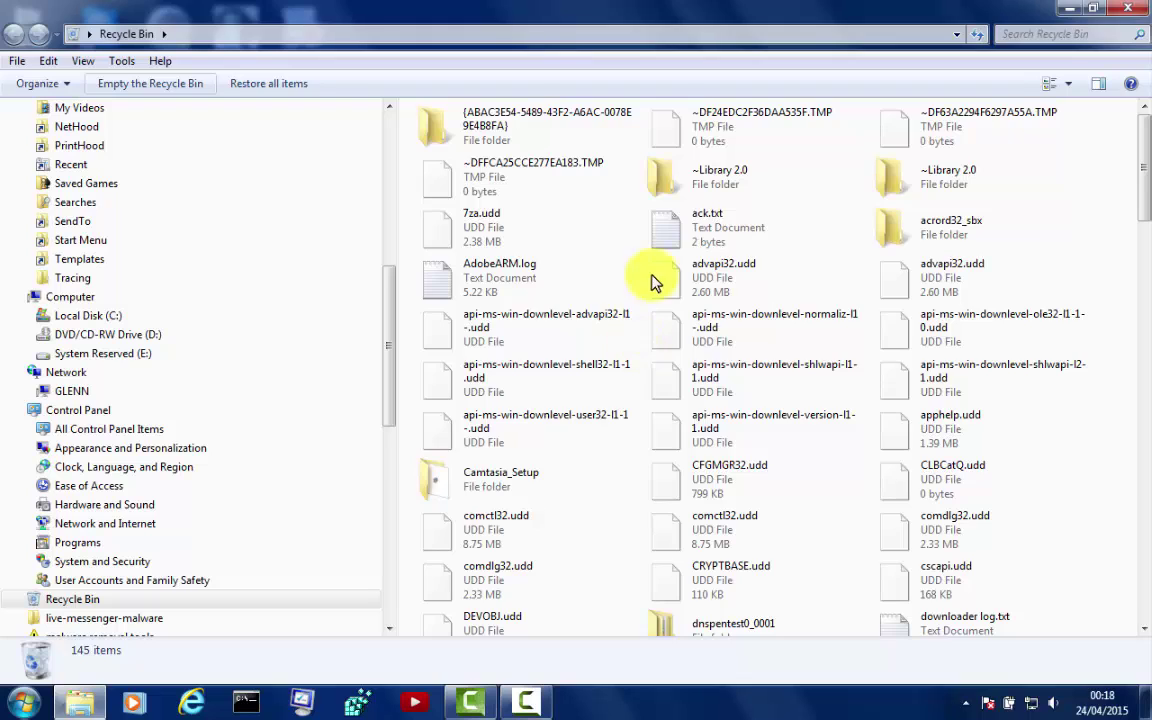
pyautogui.click(1135, 14)
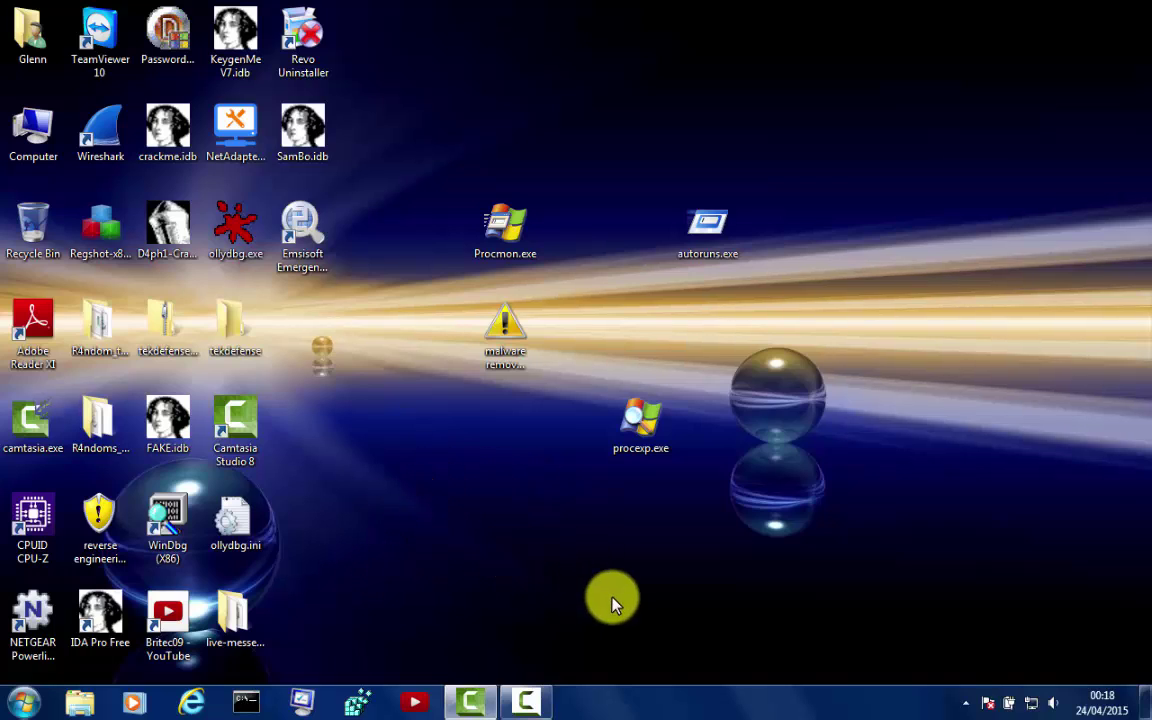
# Launch Malwarebytes Anti-Malware from the malware removal tools folder on the desktop and minimize the folder window
pyautogui.doubleClick(512, 352)
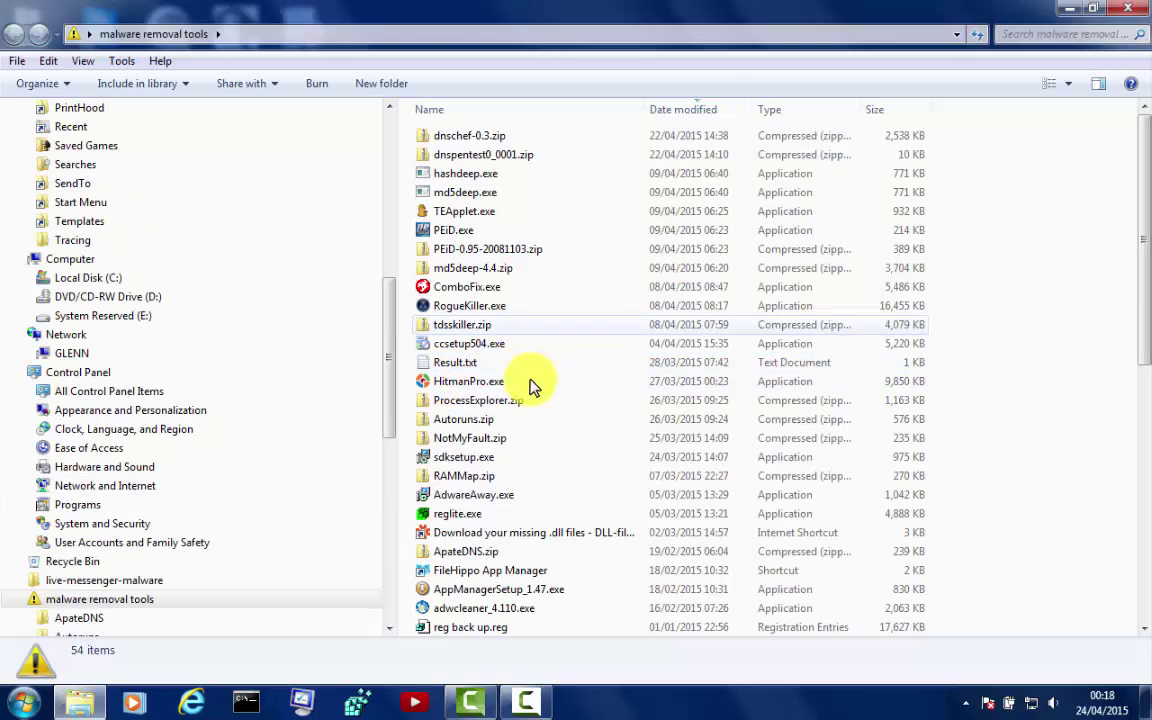
pyautogui.scroll(-2, 558, 422)
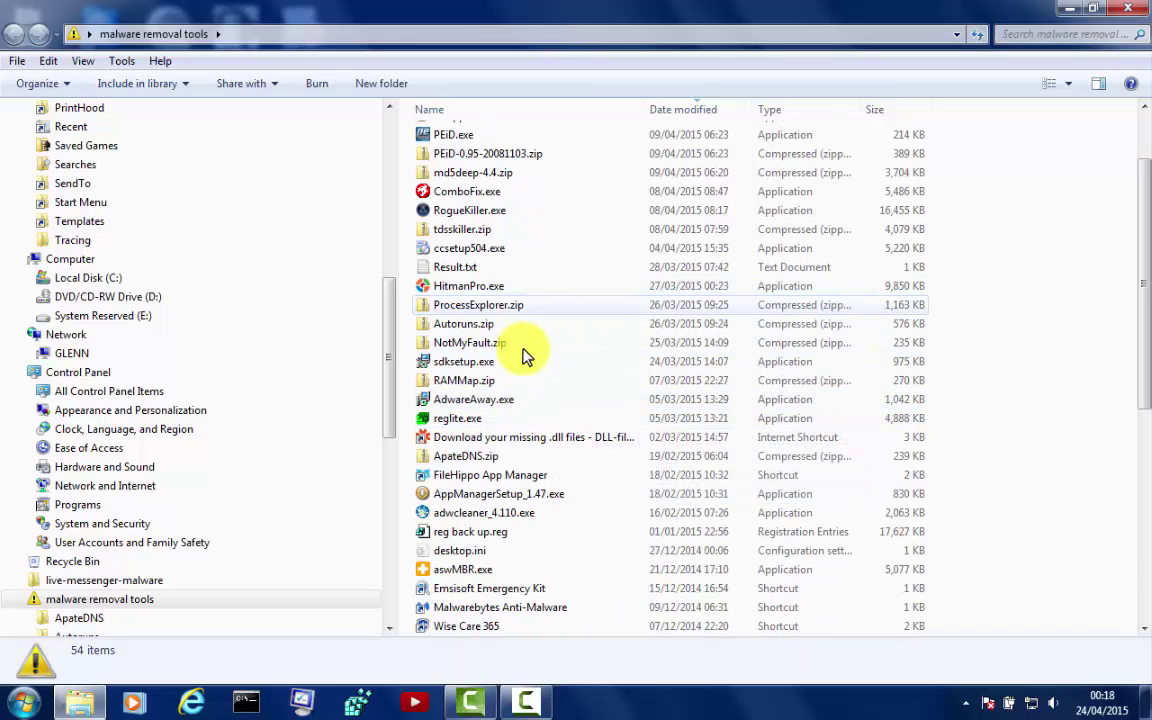
pyautogui.scroll(-2, 515, 523)
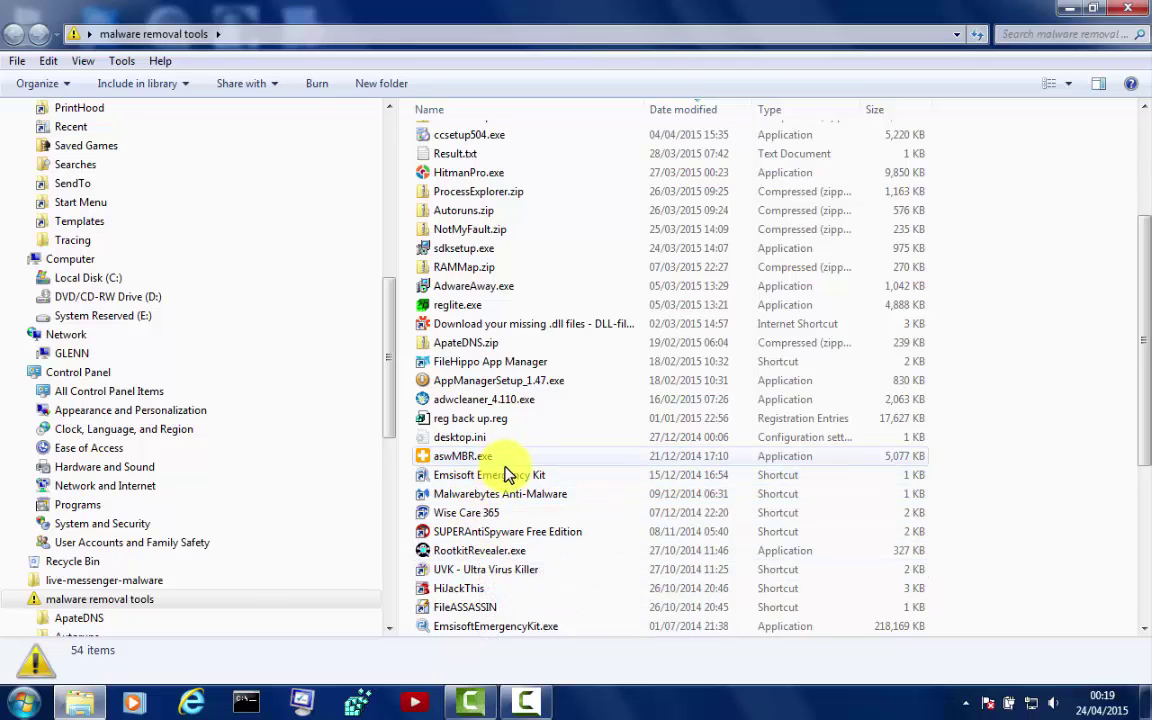
pyautogui.click(478, 497)
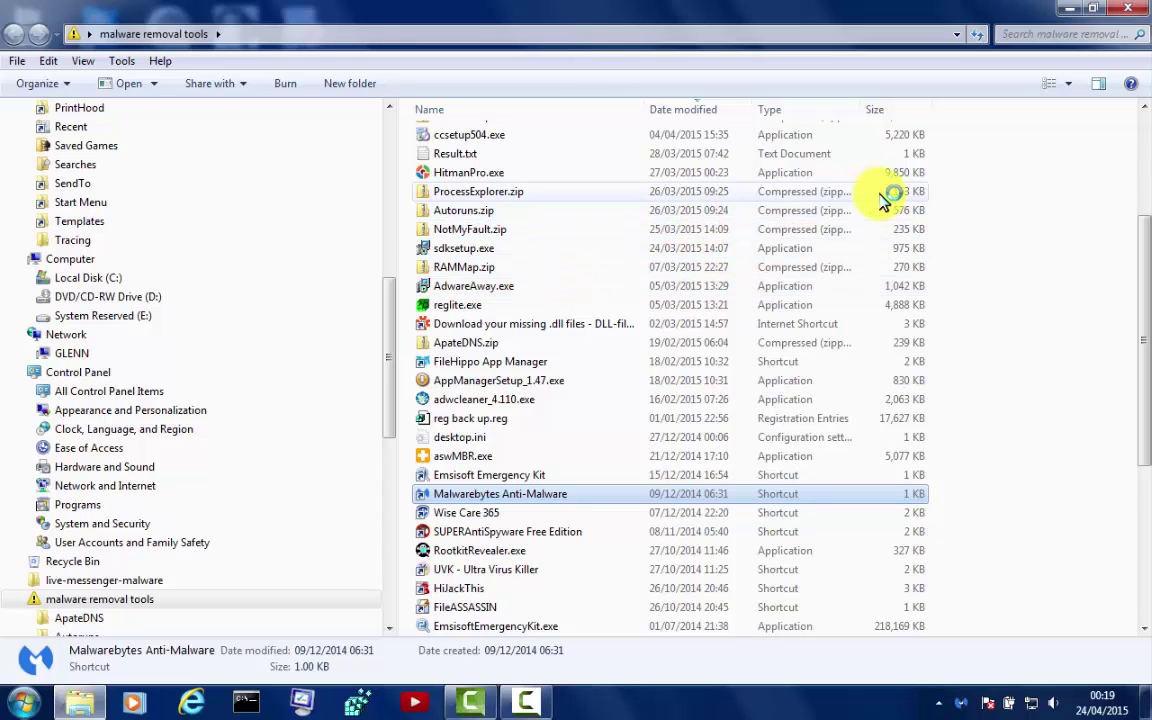
pyautogui.doubleClick(463, 492)
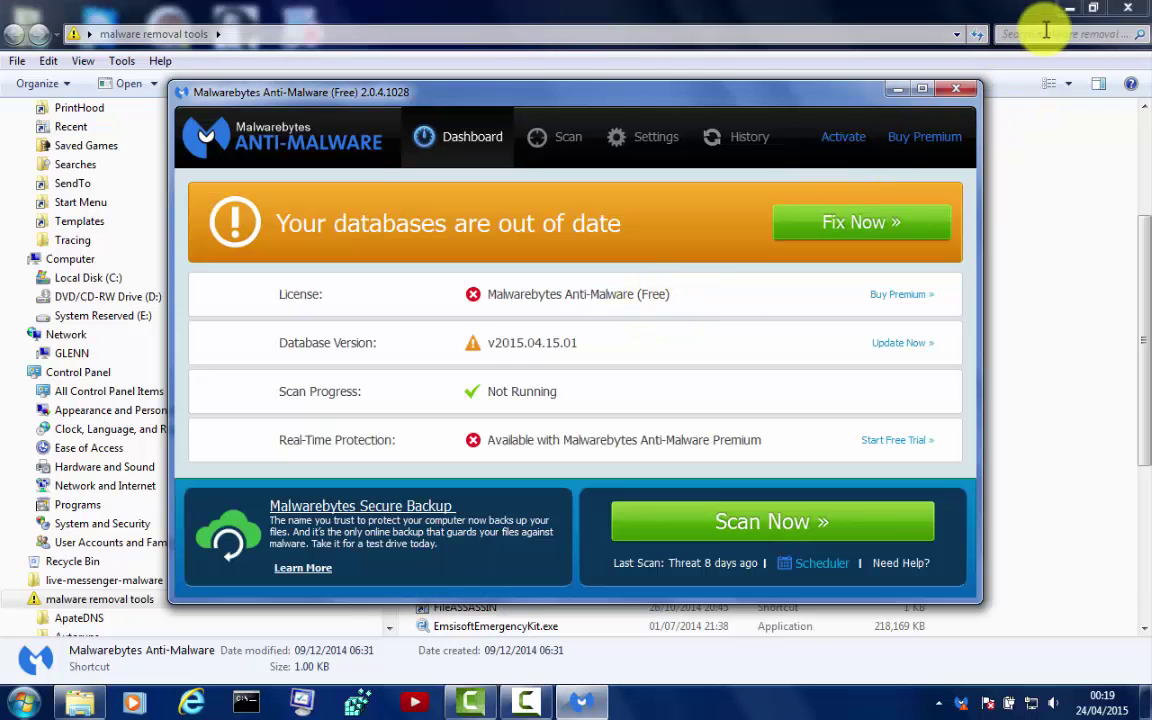
pyautogui.click(1069, 8)
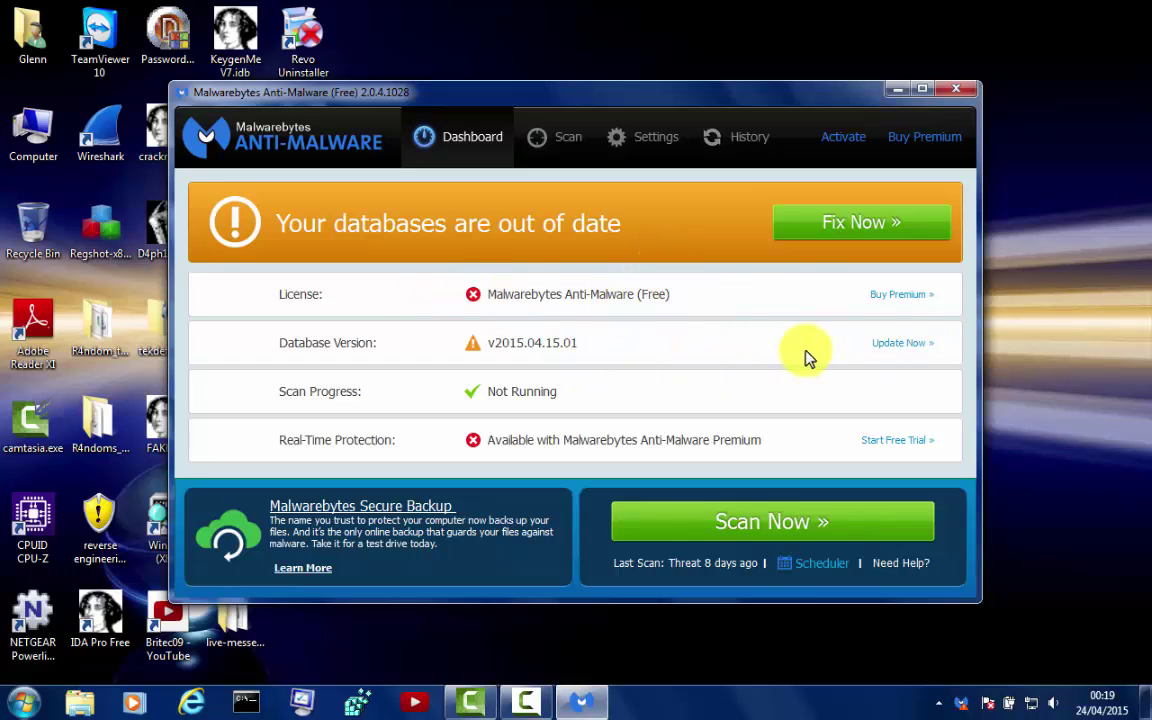
# Update the Malwarebytes Anti-Malware database and start a threat scan of the computer
pyautogui.click(885, 345)
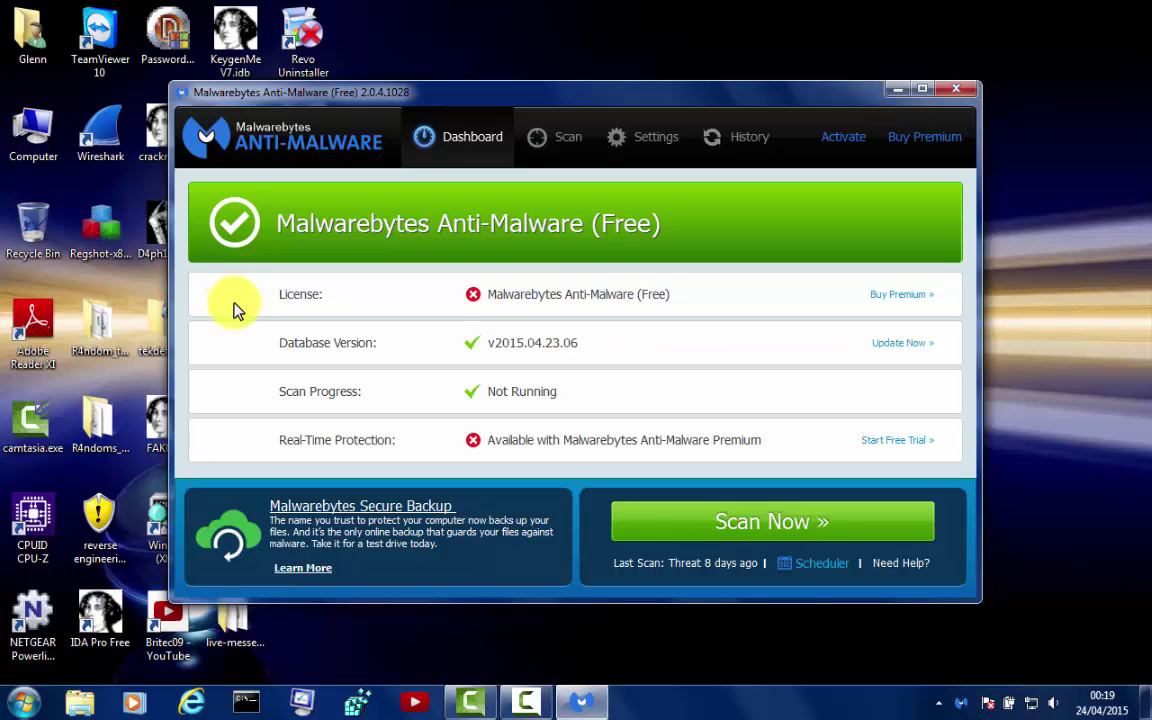
pyautogui.click(750, 543)
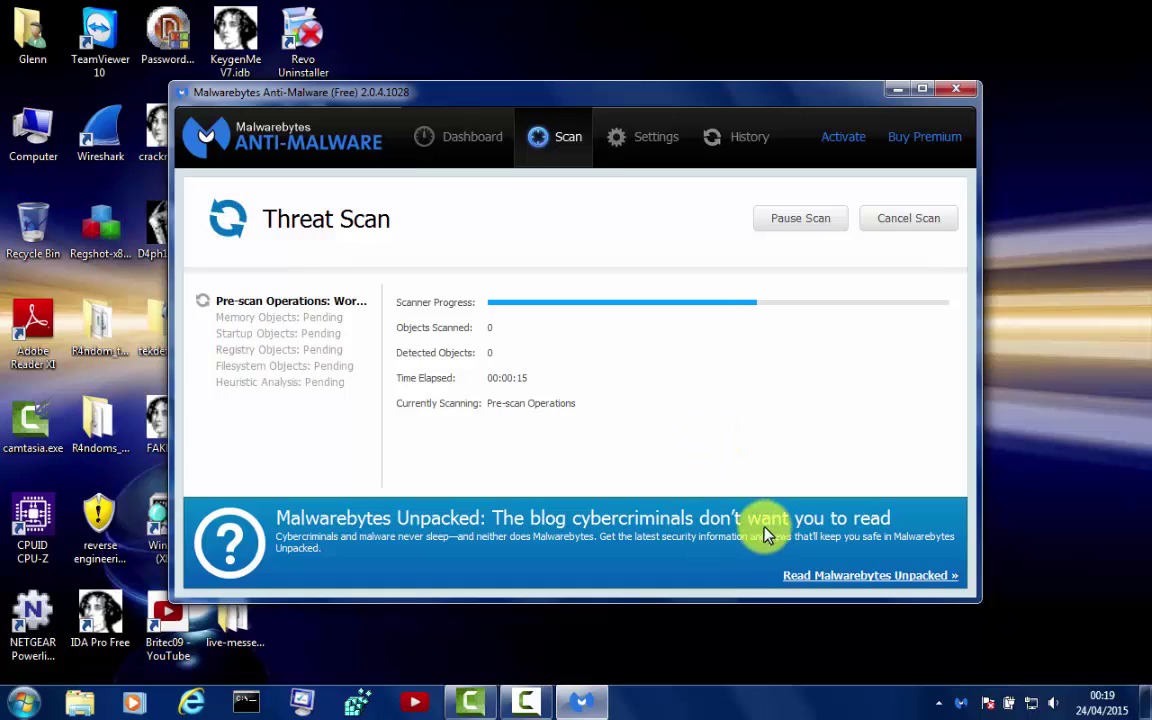
pyautogui.click(525, 705)
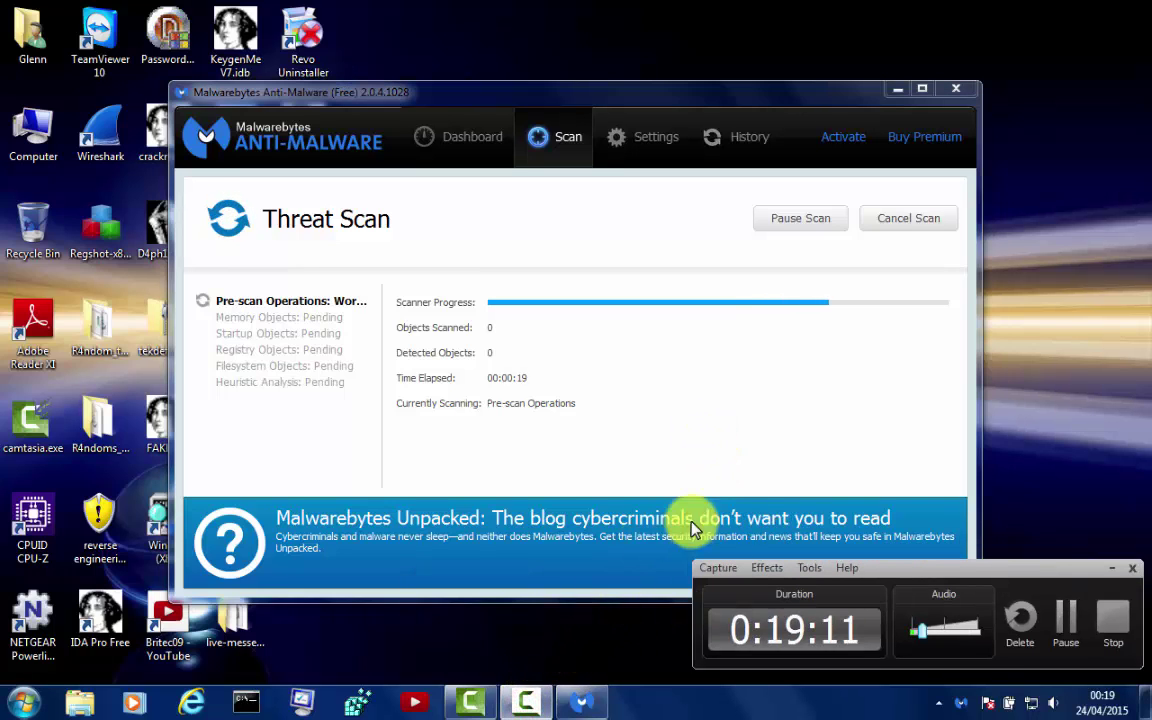
pyautogui.click(1073, 628)
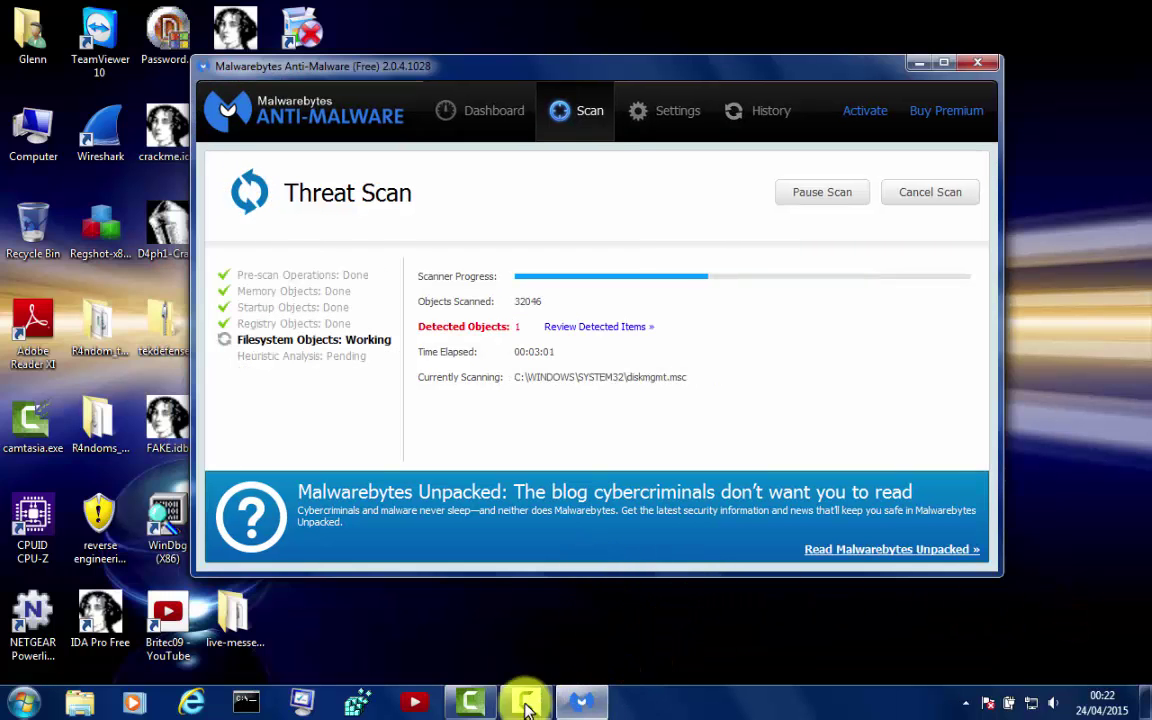
pyautogui.click(530, 705)
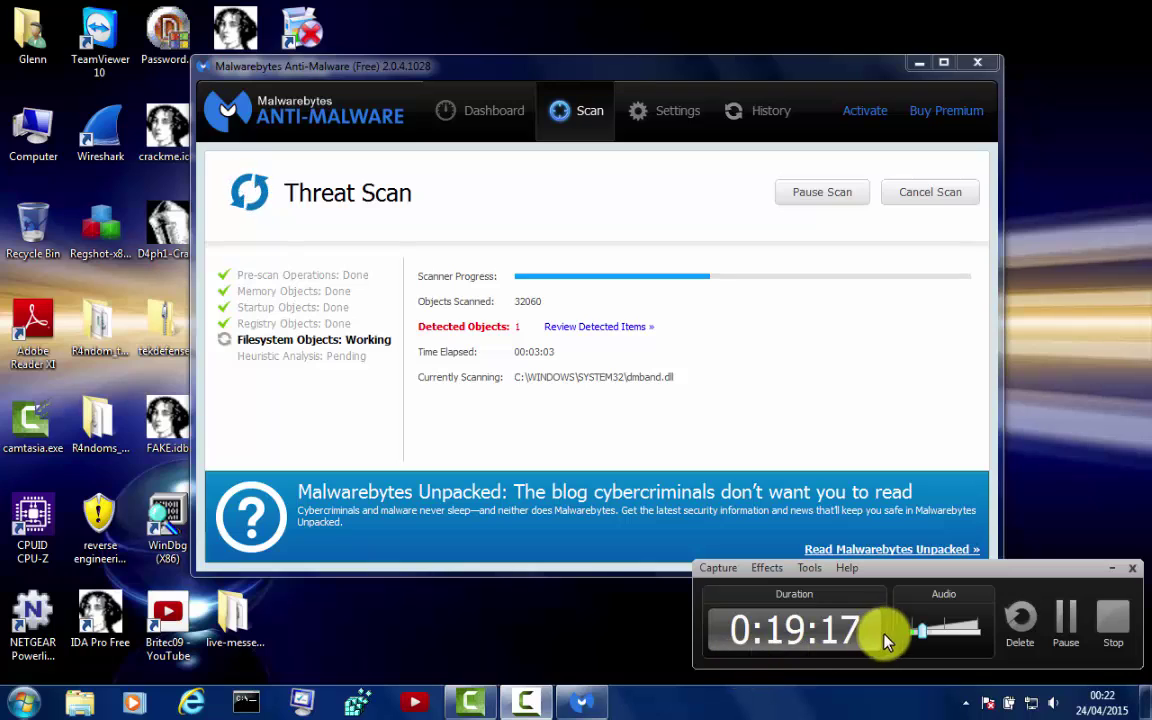
pyautogui.click(1069, 627)
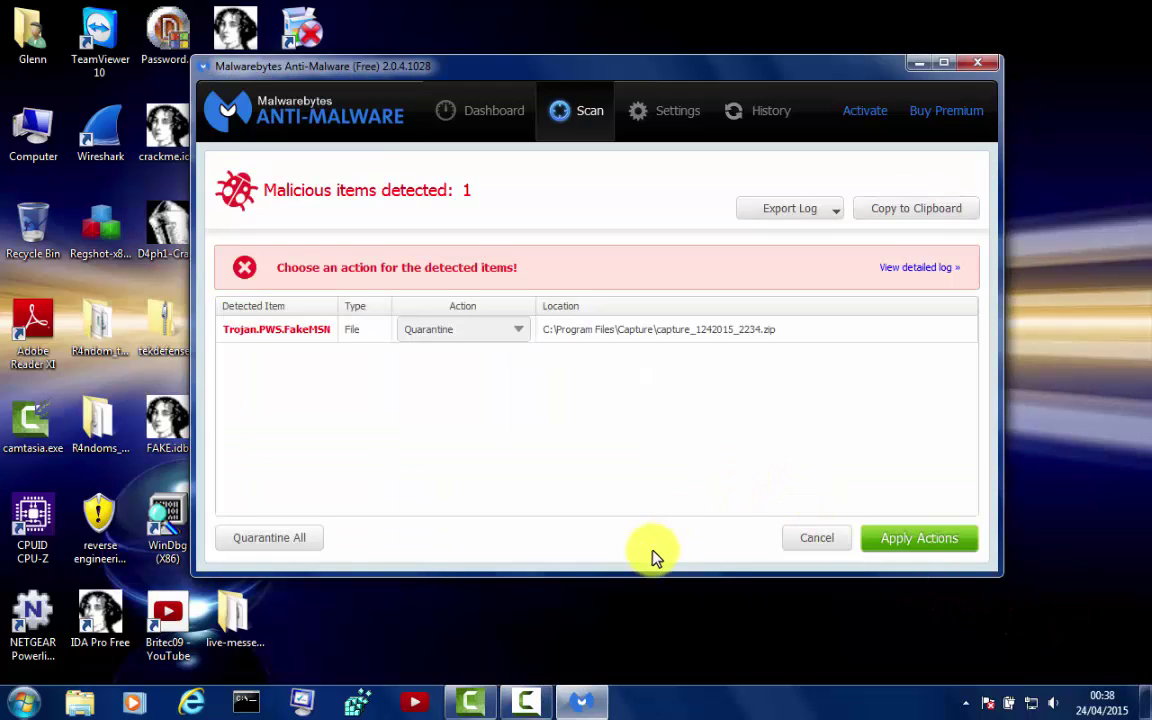
pyautogui.moveTo(522, 697)
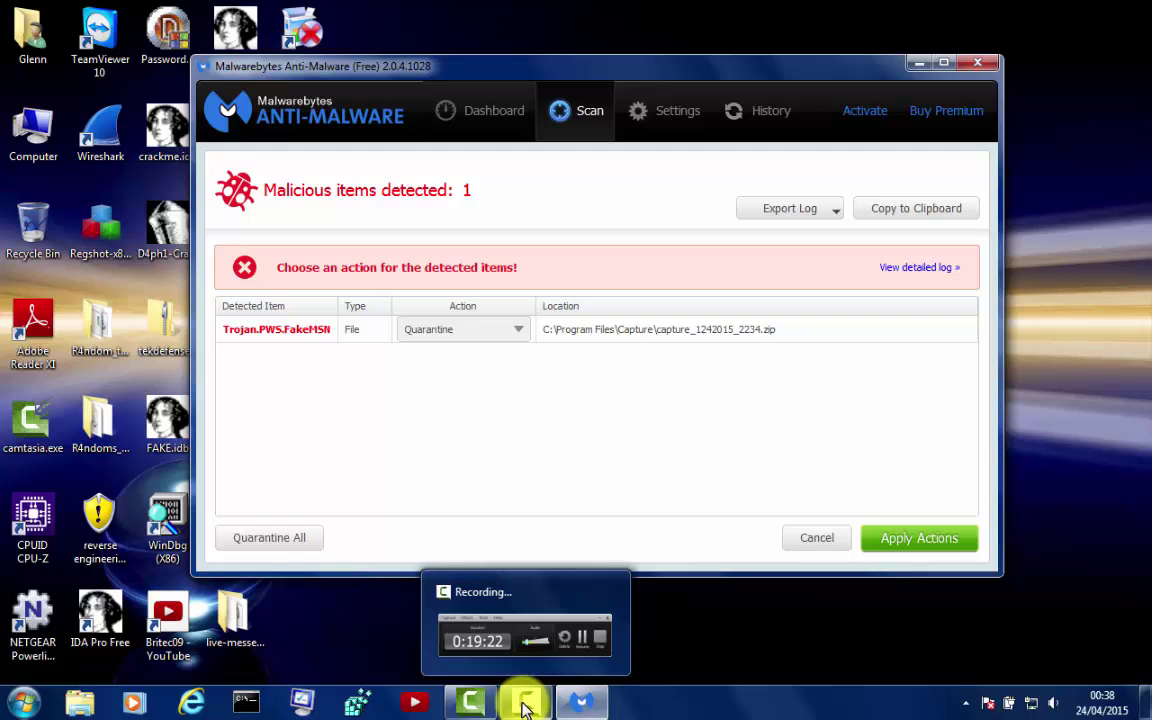
pyautogui.moveTo(537, 650)
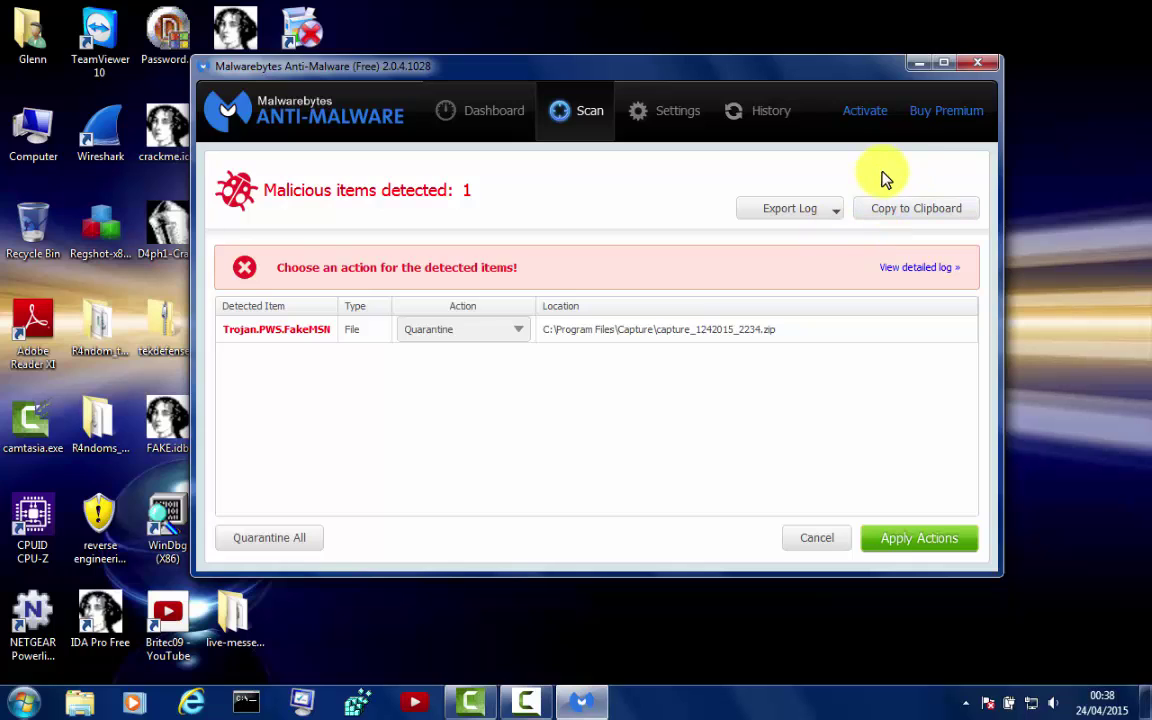
# Close Malwarebytes Anti-Malware without applying an action to the detected item
pyautogui.click(982, 64)
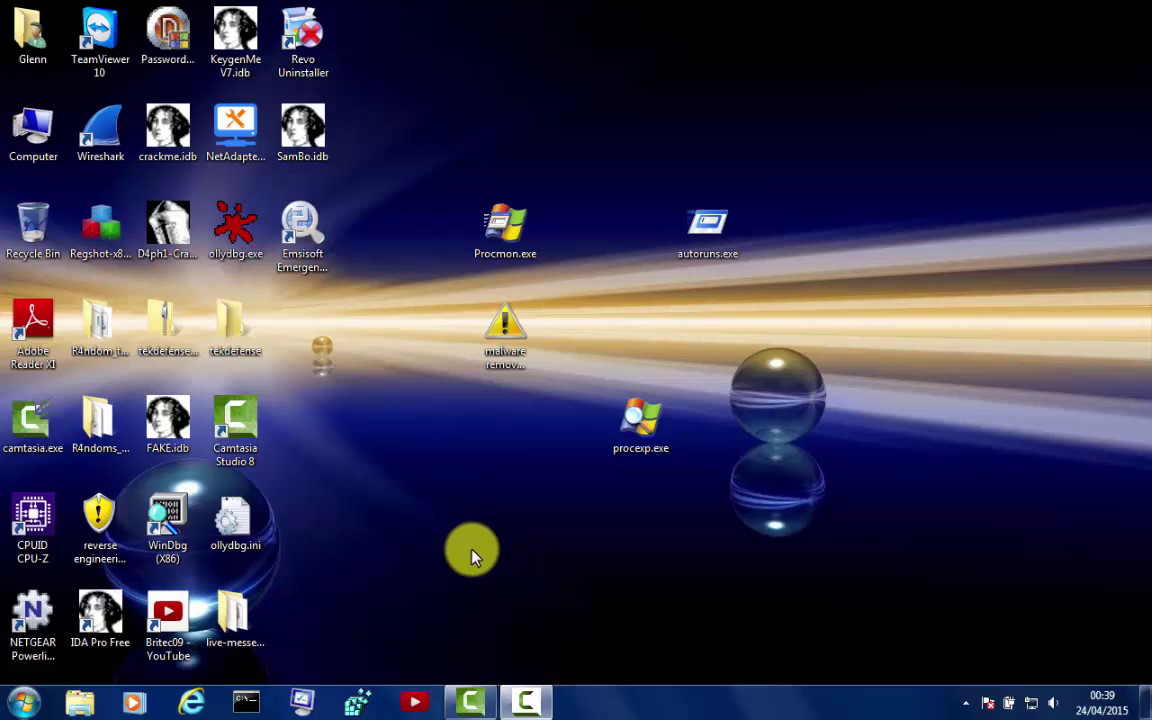
pyautogui.click(524, 699)
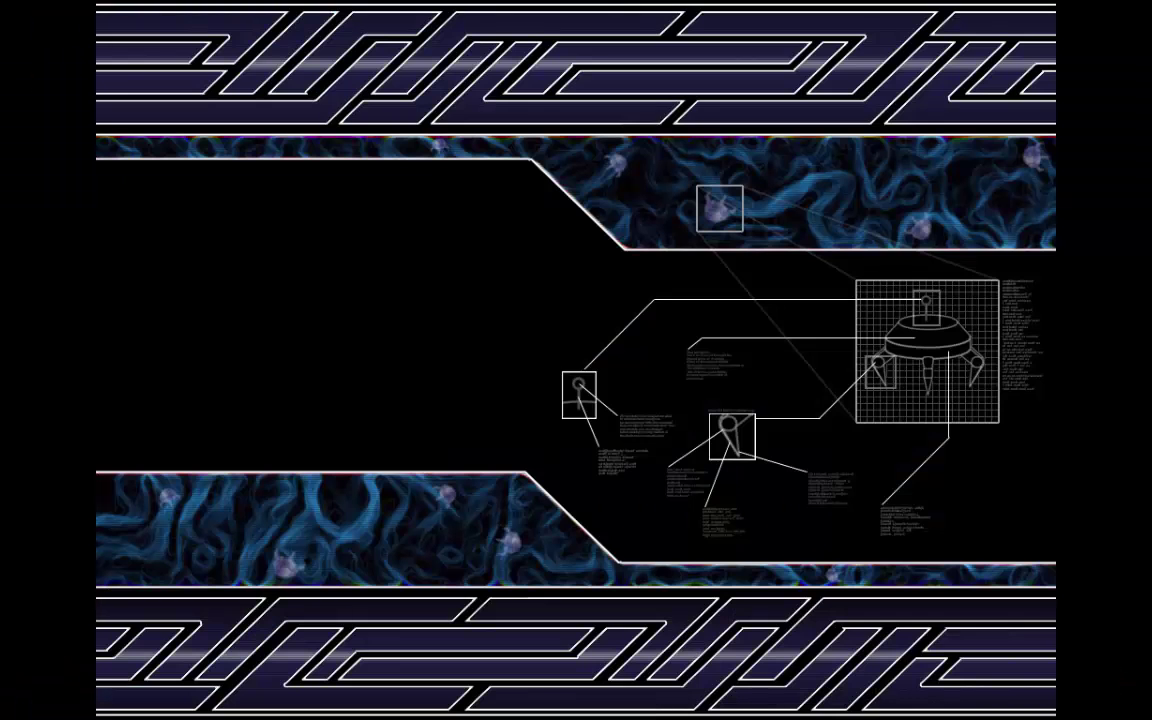